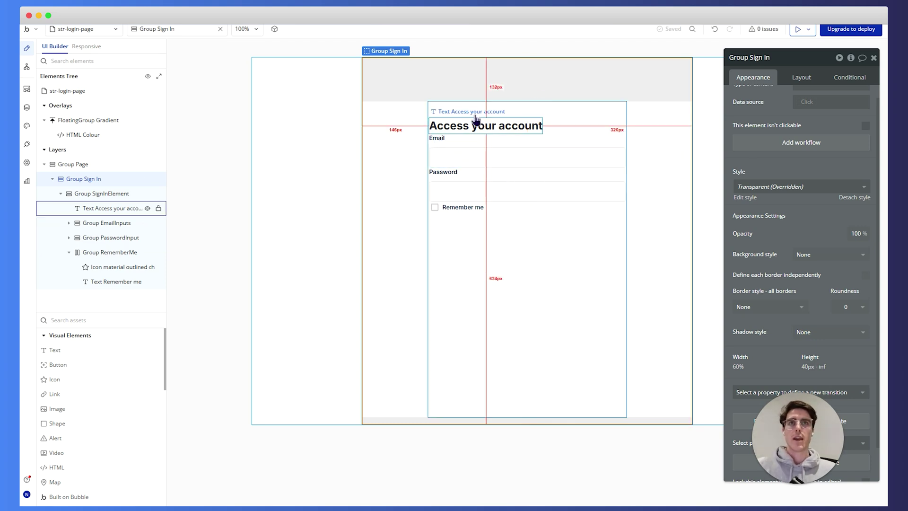
pyautogui.click(499, 109)
pyautogui.click(468, 260)
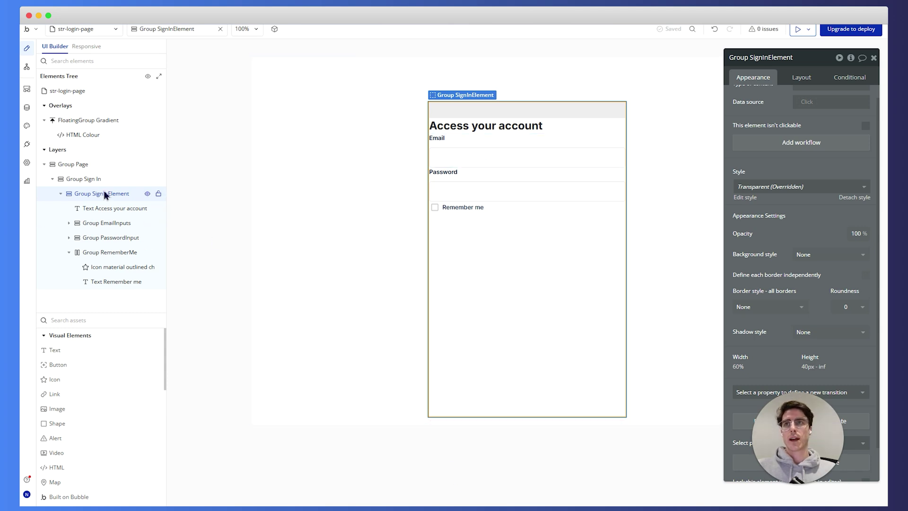
pyautogui.click(94, 184)
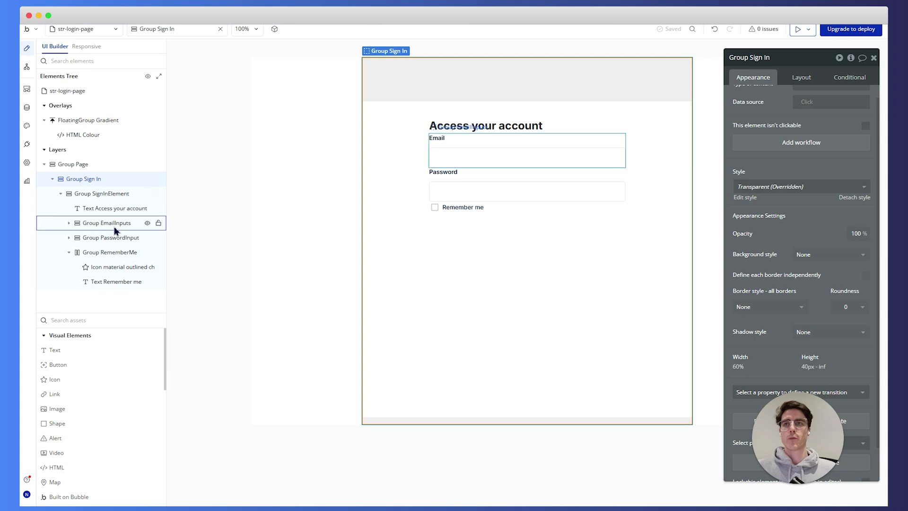
# Step: Add a custom state named Remember Me to Group SignInElement, with type yes / no and default value no
pyautogui.click(113, 196)
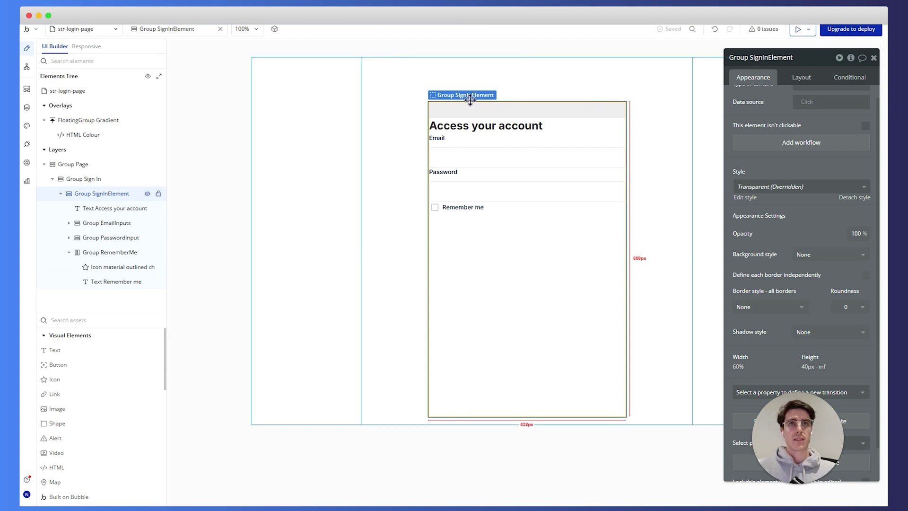
pyautogui.click(851, 59)
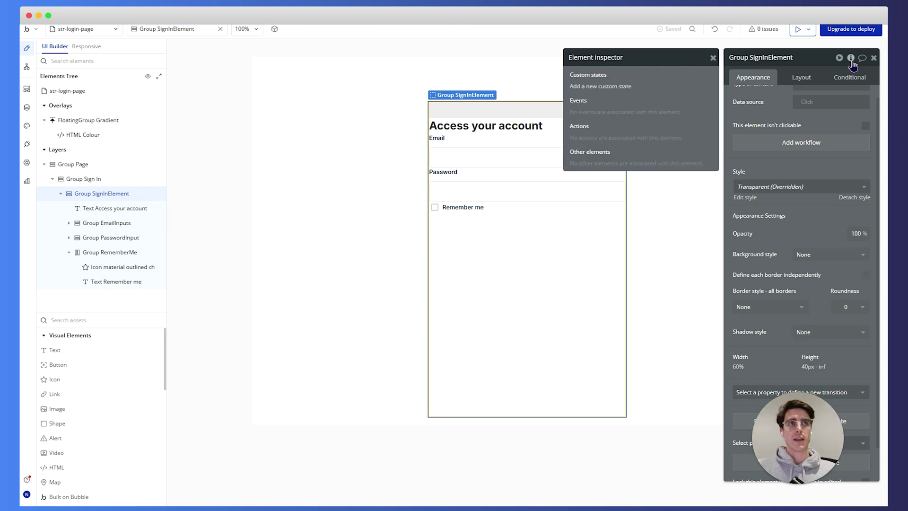
pyautogui.click(625, 90)
pyautogui.click(480, 99)
pyautogui.write('Remember Me')
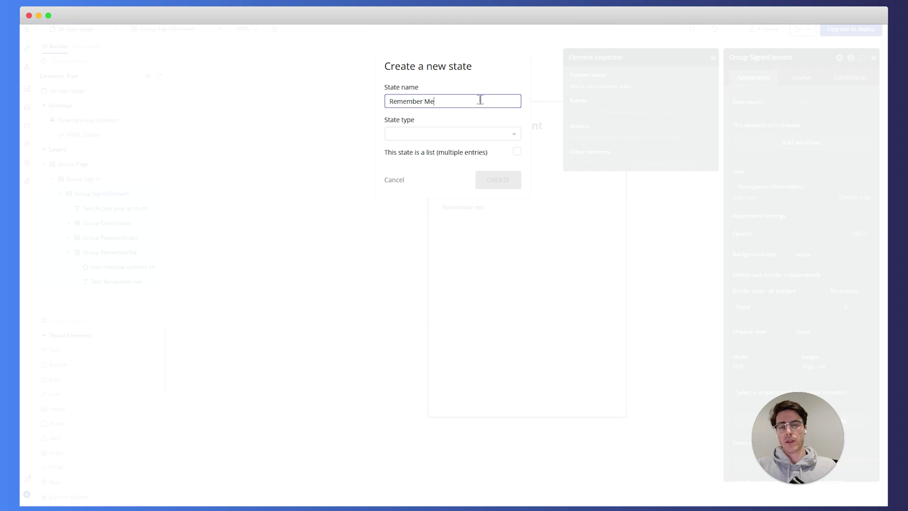
pyautogui.click(473, 134)
pyautogui.write('yes')
pyautogui.click(448, 162)
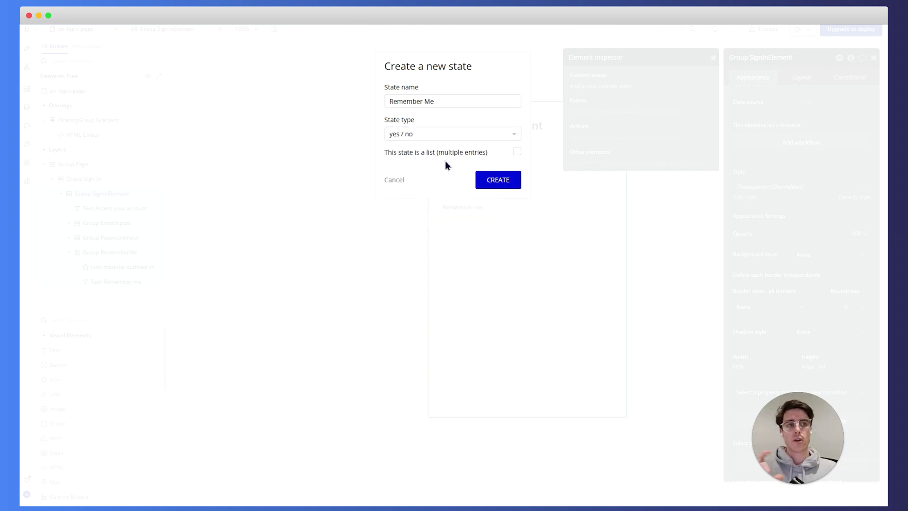
pyautogui.click(497, 183)
pyautogui.click(647, 105)
pyautogui.click(624, 147)
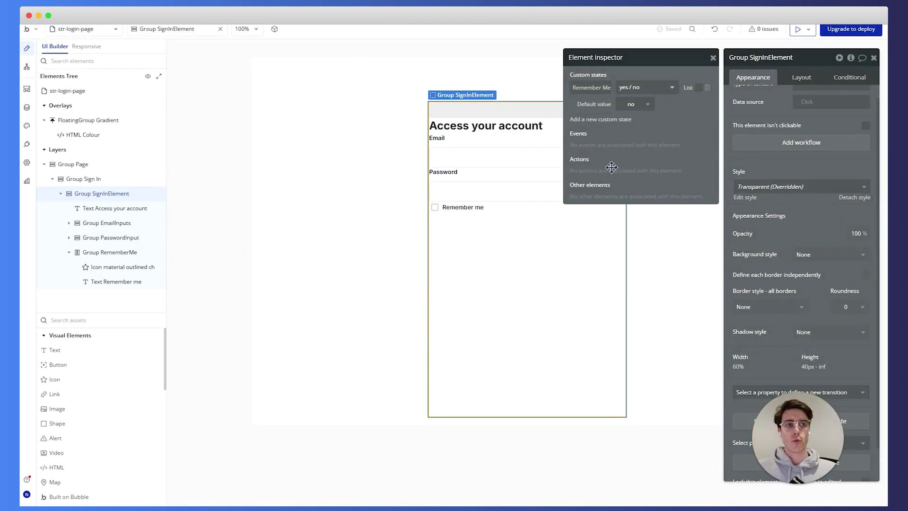
# Step: Rename the checkbox icon beside the Remember me text as Icon Remember Me
pyautogui.click(436, 208)
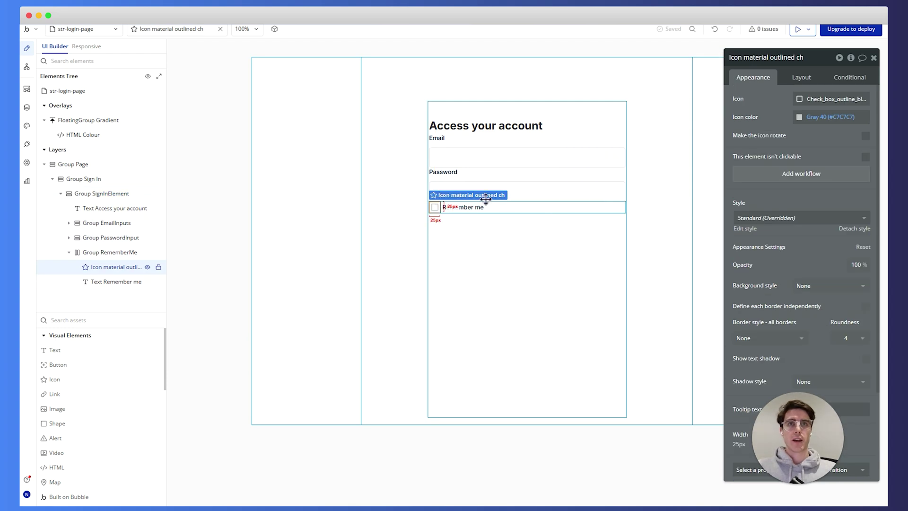
pyautogui.click(751, 57)
pyautogui.moveTo(744, 58); pyautogui.dragTo(806, 58)
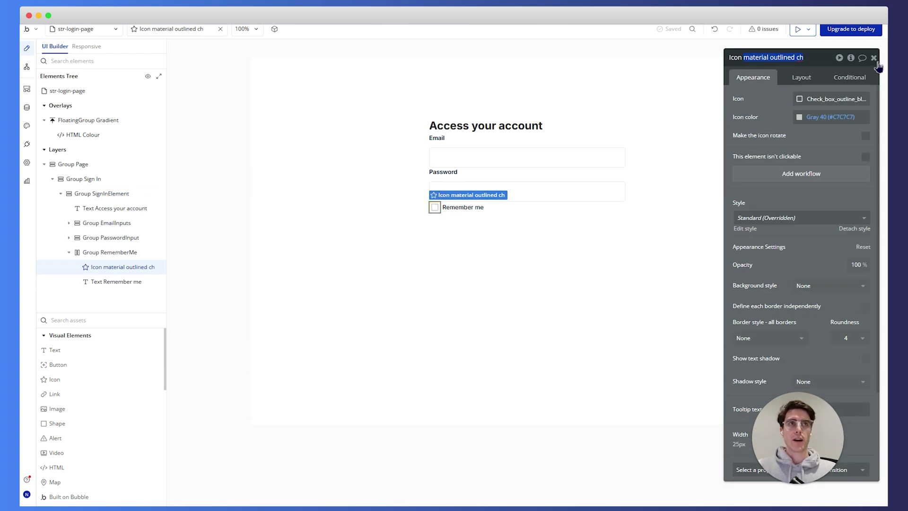
pyautogui.write('Remember Me')
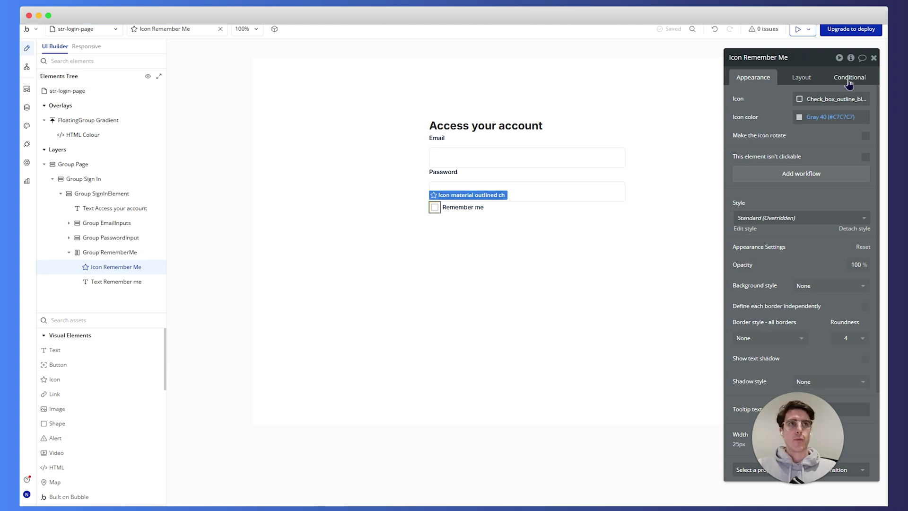
# Step: Add a condition to the checkbox icon that applies when Group SignInElement's Remember Me is yes
pyautogui.click(849, 79)
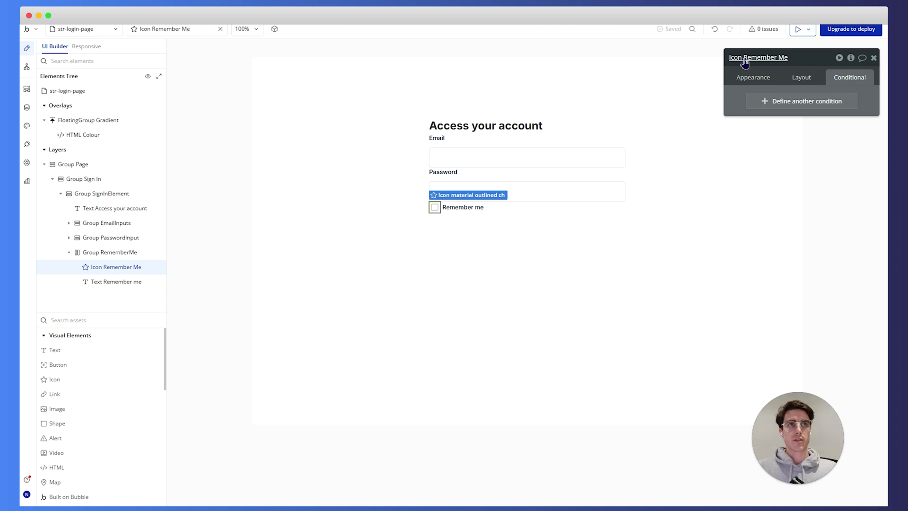
pyautogui.click(776, 102)
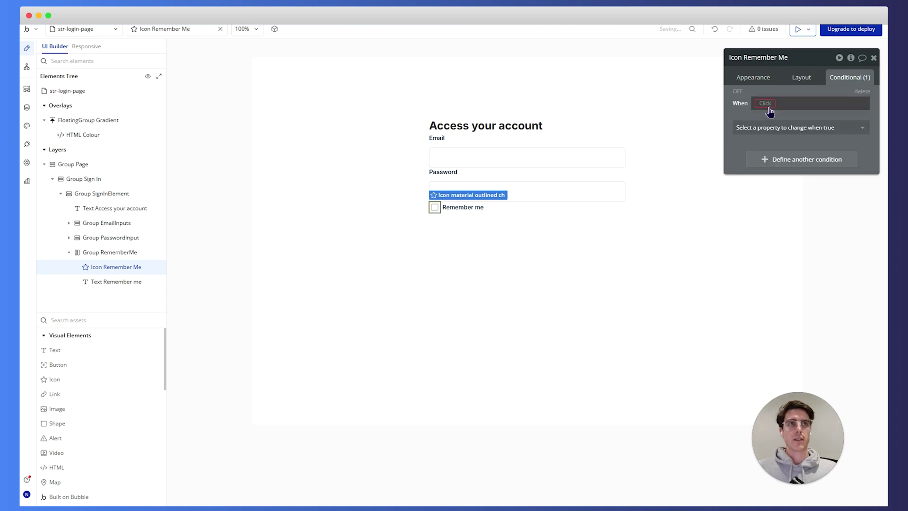
pyautogui.click(765, 103)
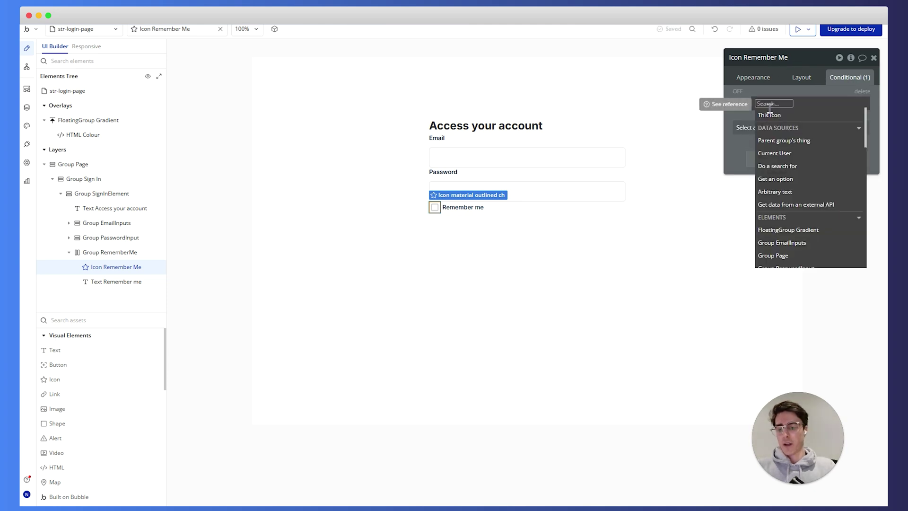
pyautogui.write('group signin')
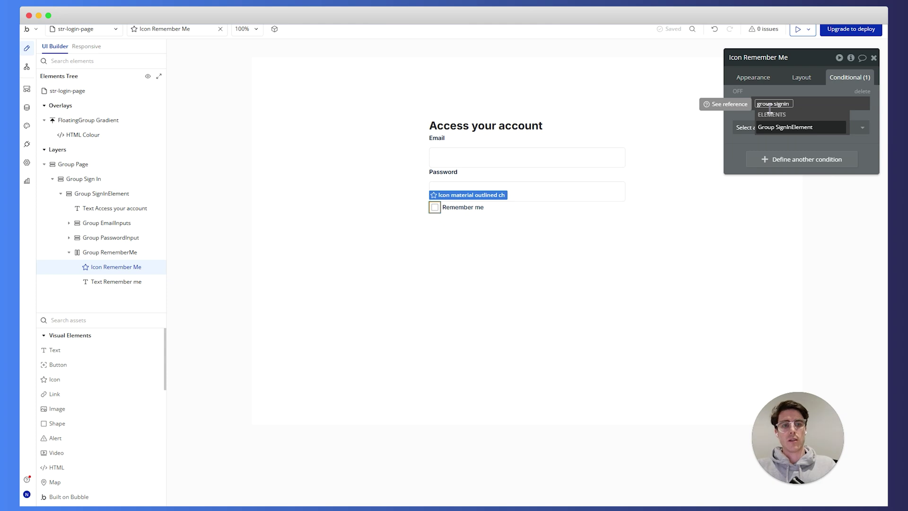
pyautogui.click(787, 128)
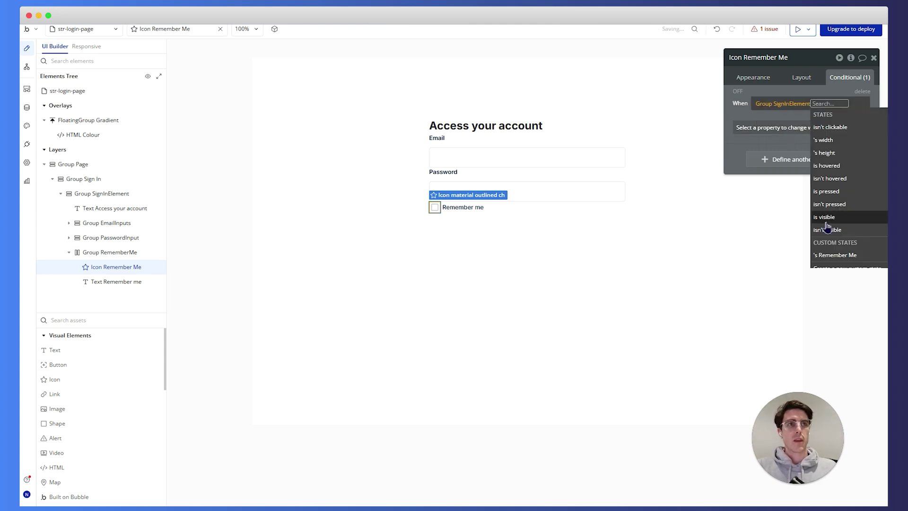
pyautogui.click(824, 256)
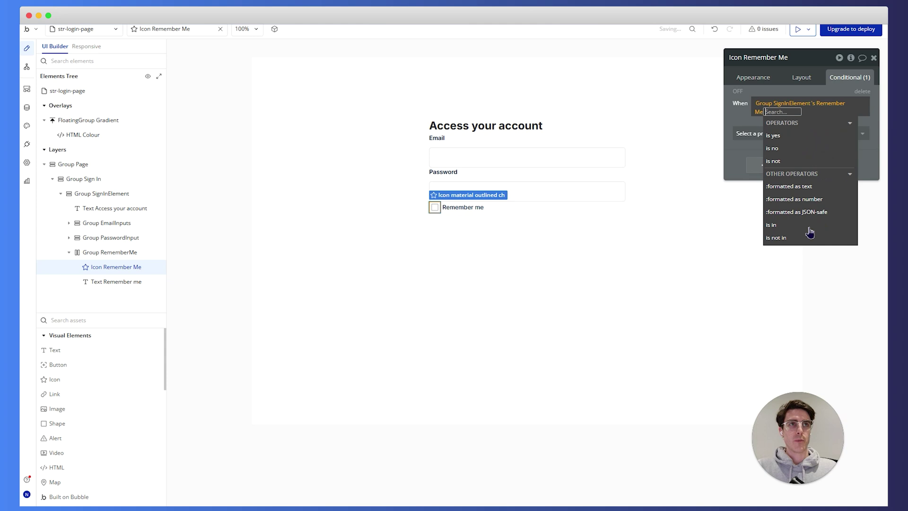
pyautogui.click(789, 142)
pyautogui.click(742, 116)
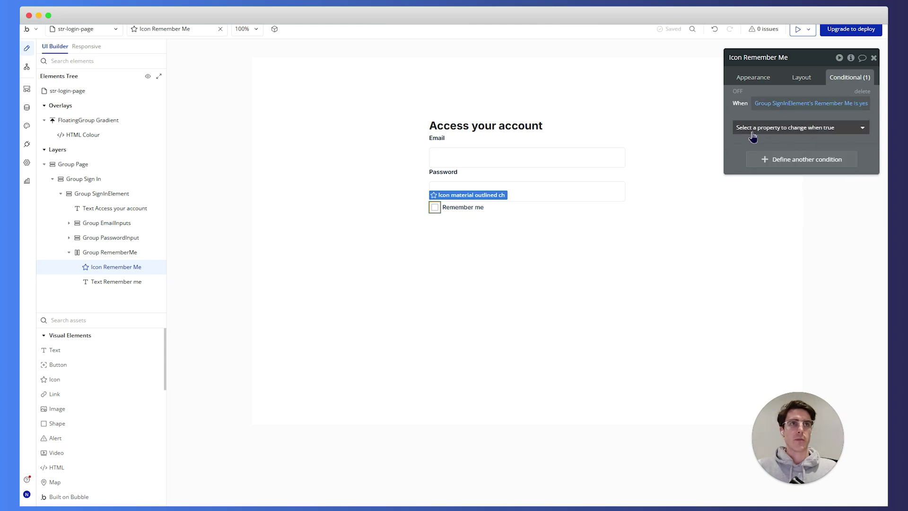
# Step: Make the condition change the icon to the Check_box icon from the Material set in the Filled style
pyautogui.click(762, 126)
pyautogui.click(774, 175)
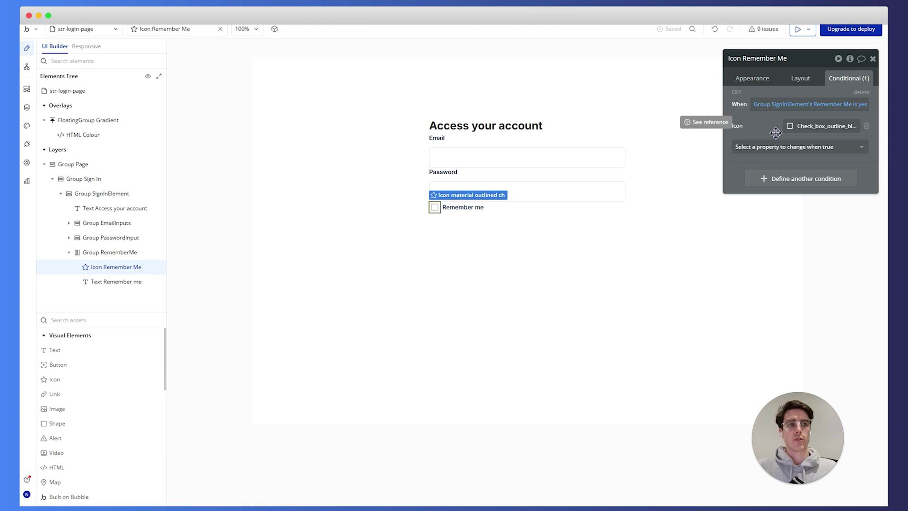
pyautogui.click(816, 127)
pyautogui.write('chec')
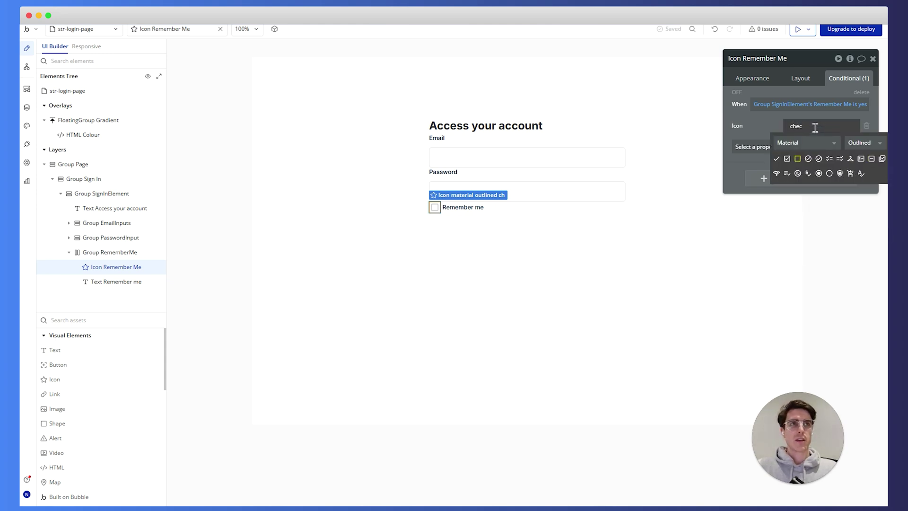
pyautogui.click(799, 144)
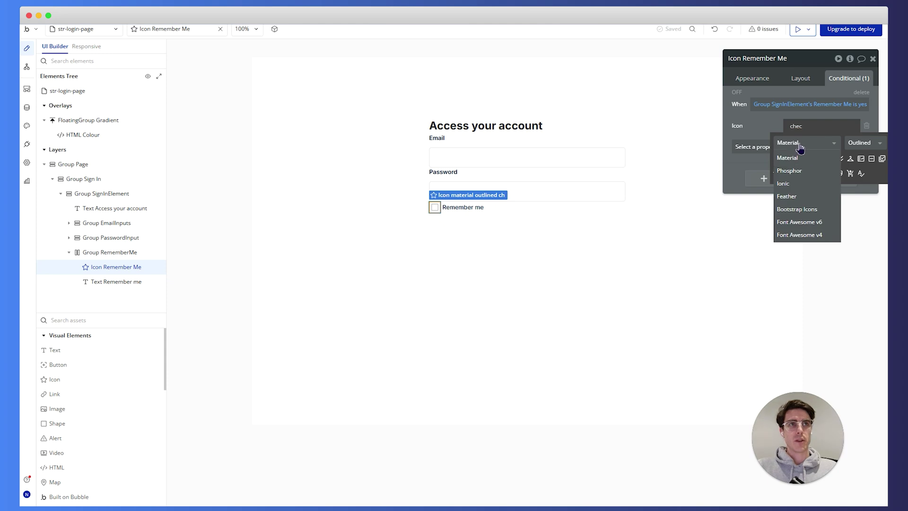
pyautogui.click(876, 142)
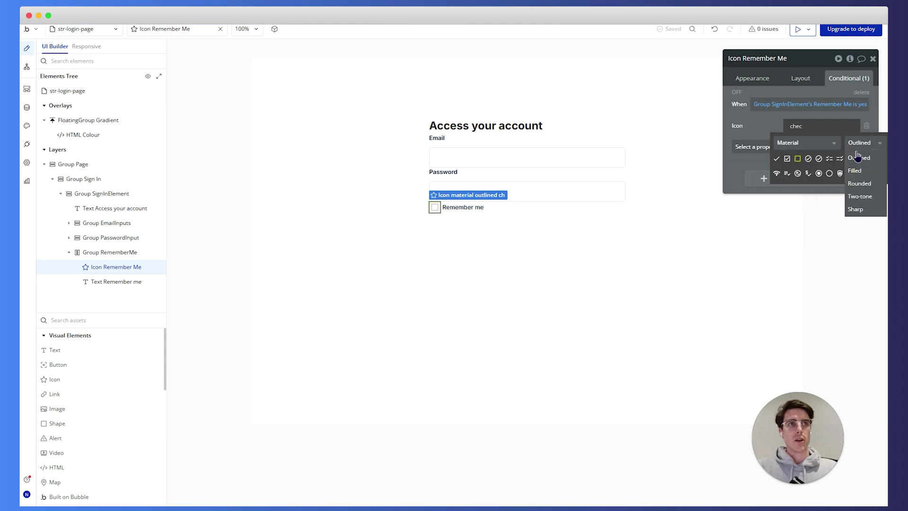
pyautogui.click(855, 170)
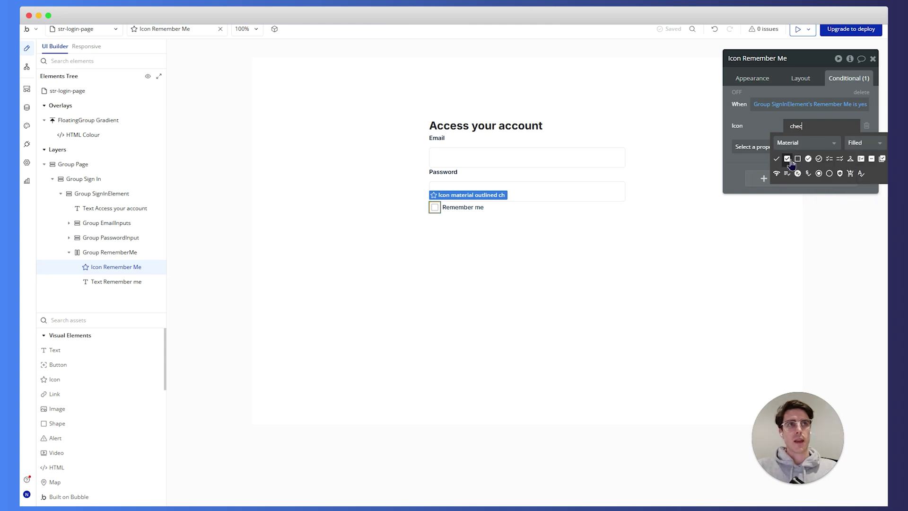
pyautogui.click(789, 161)
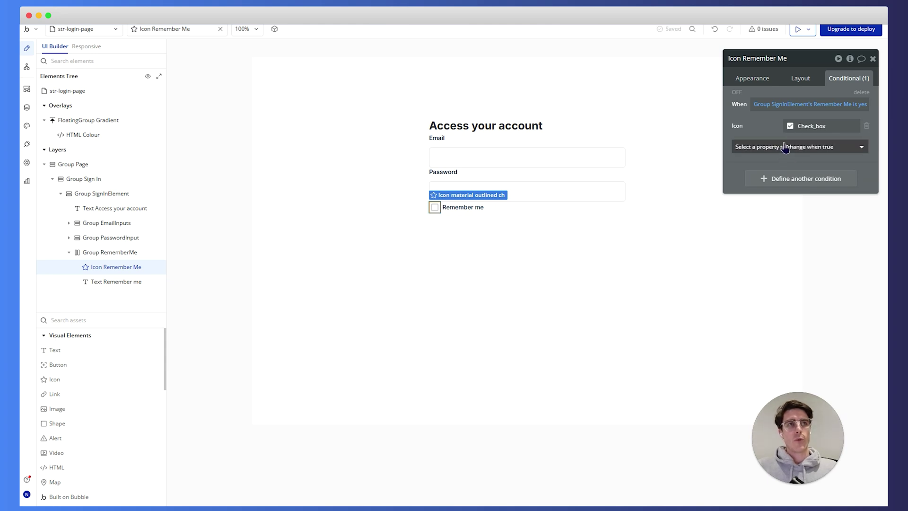
# Step: Add an icon color change to the same condition, using the Primary (#0C29AB) color variable
pyautogui.click(785, 148)
pyautogui.click(787, 187)
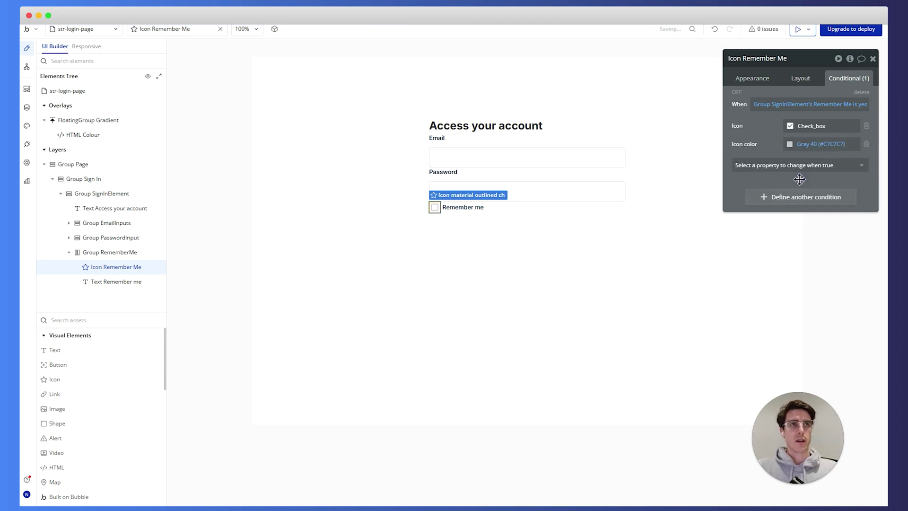
pyautogui.click(816, 147)
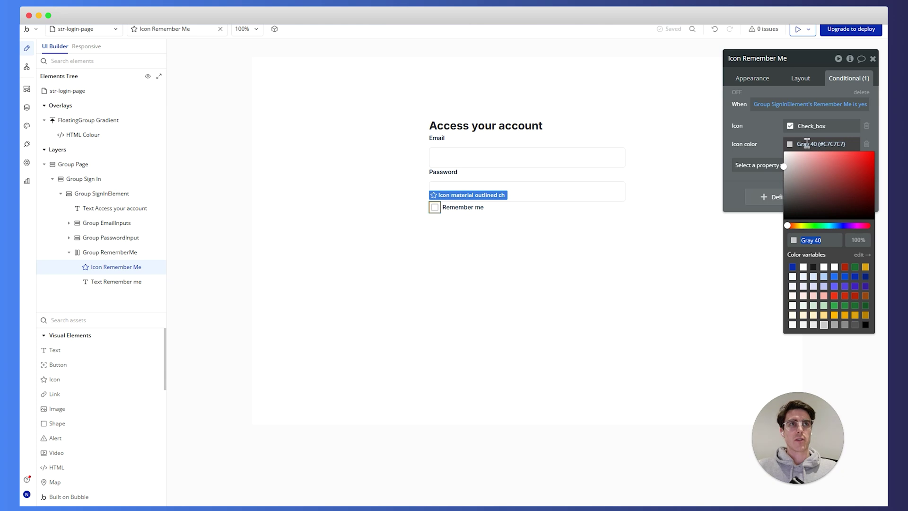
pyautogui.click(793, 267)
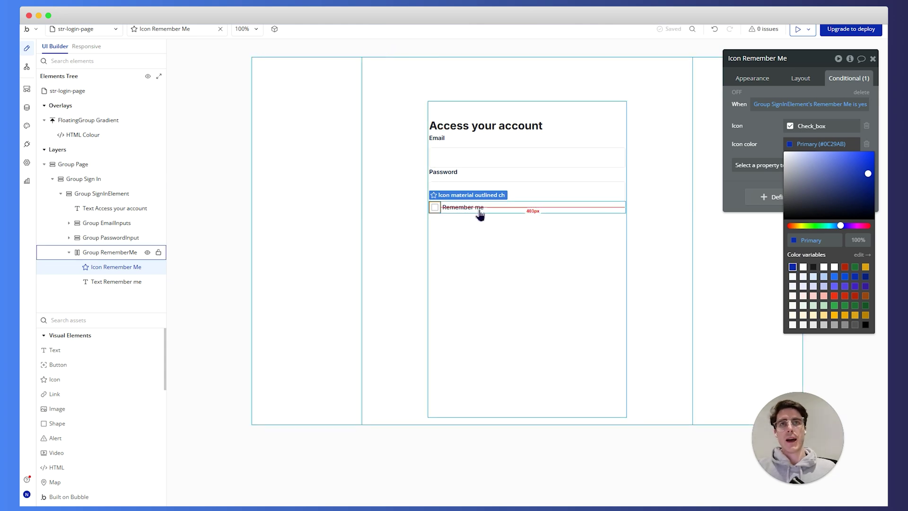
pyautogui.click(754, 119)
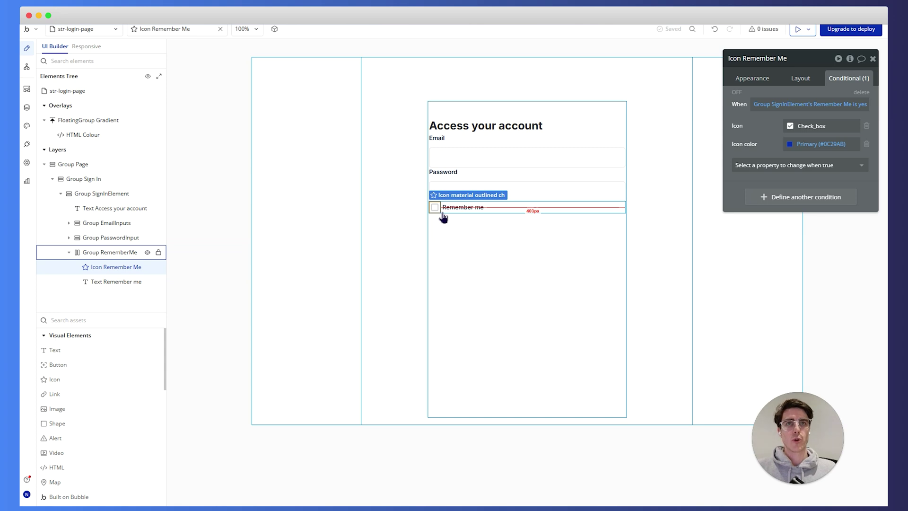
# Step: Switch the condition's preview on and change its icon color to Primary 50 (#1E6DF6)
pyautogui.click(741, 100)
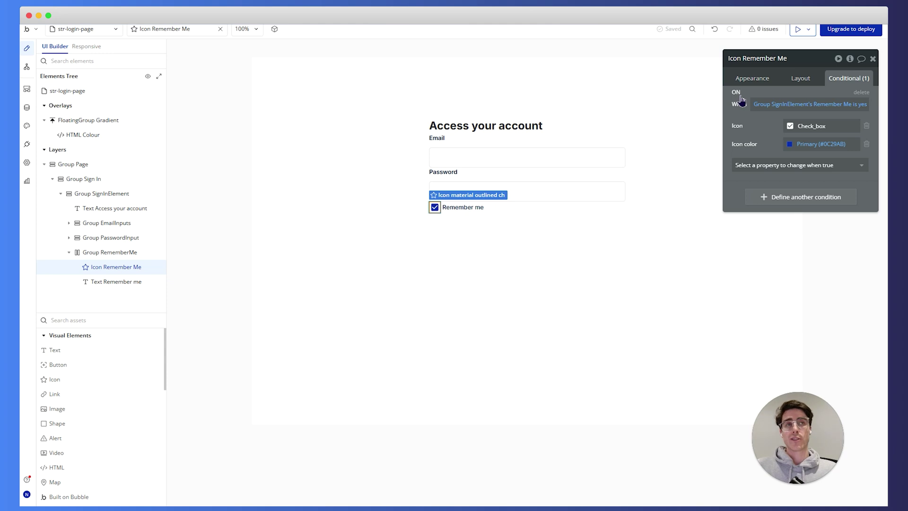
pyautogui.click(837, 143)
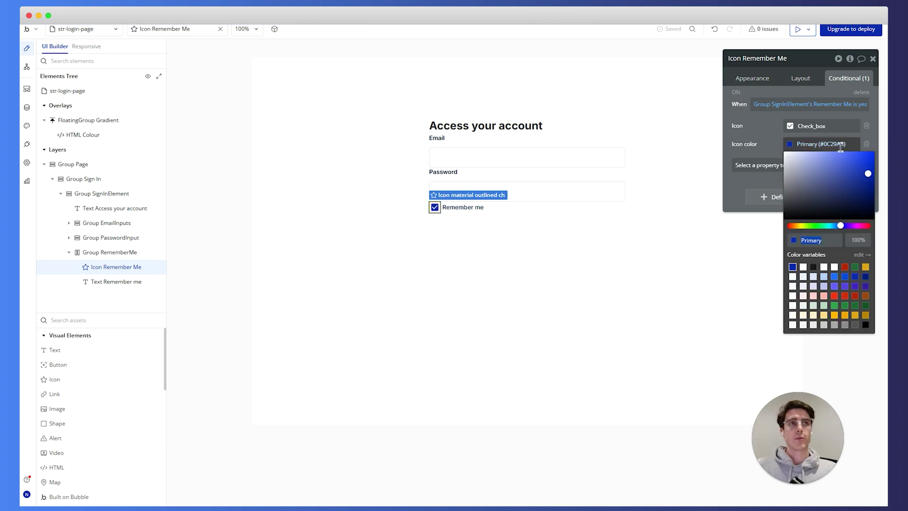
pyautogui.click(834, 278)
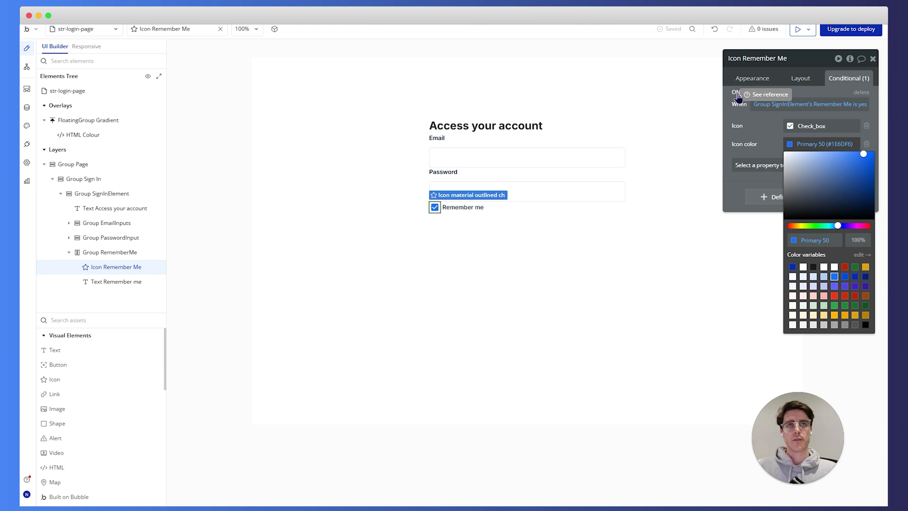
pyautogui.click(742, 117)
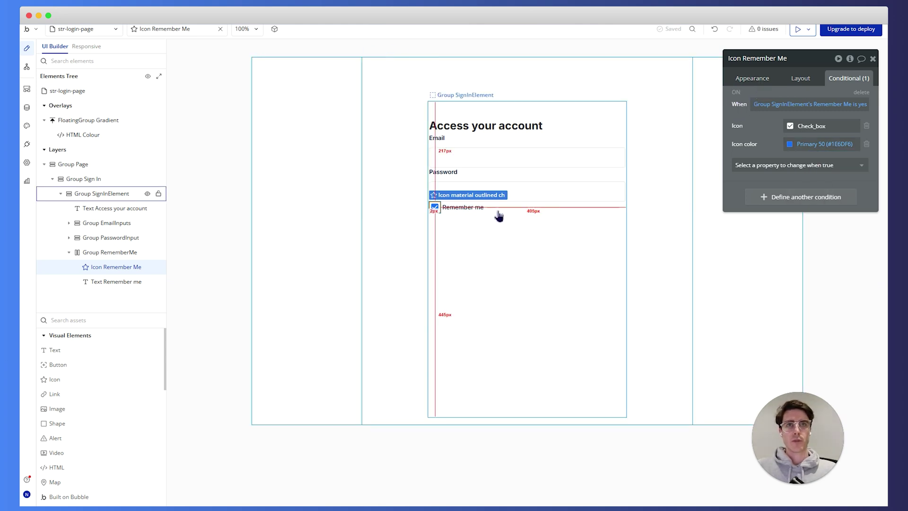
# Step: Create a workflow that runs when Group RememberMe, holding both the icon and its label, is clicked
pyautogui.click(525, 207)
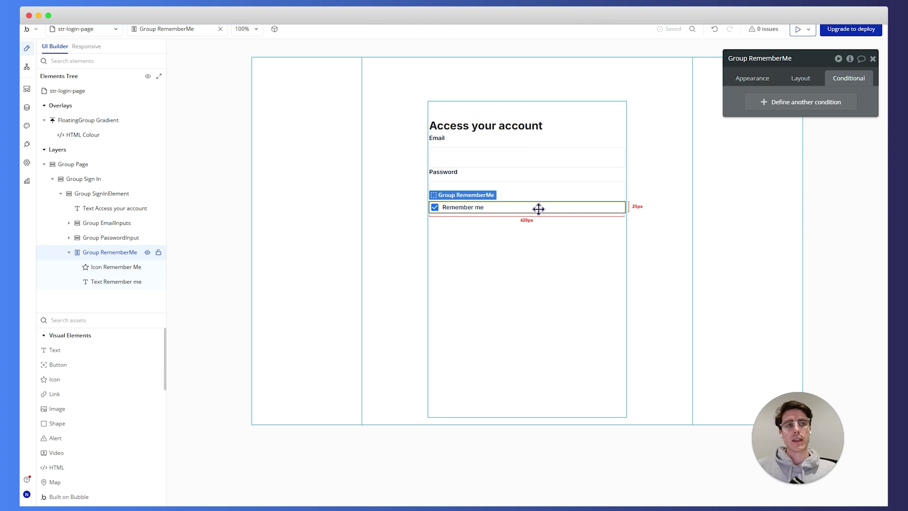
pyautogui.click(436, 209)
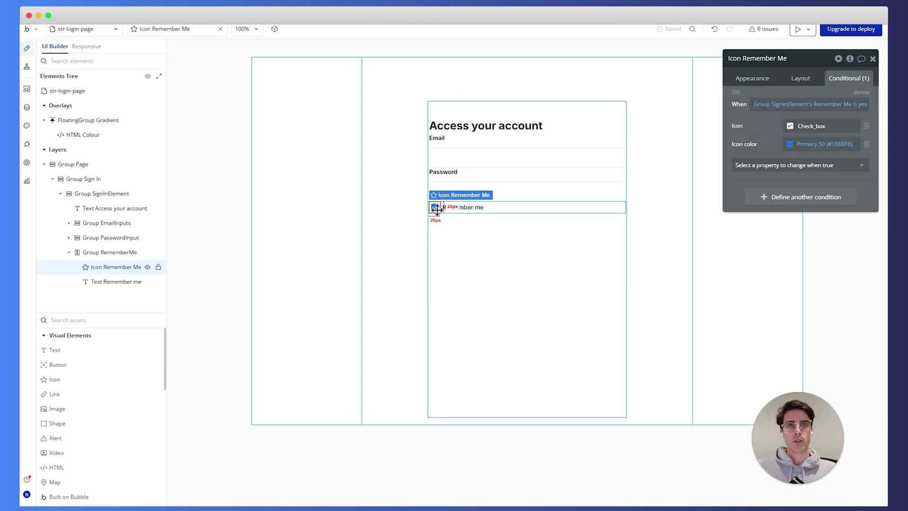
pyautogui.click(453, 210)
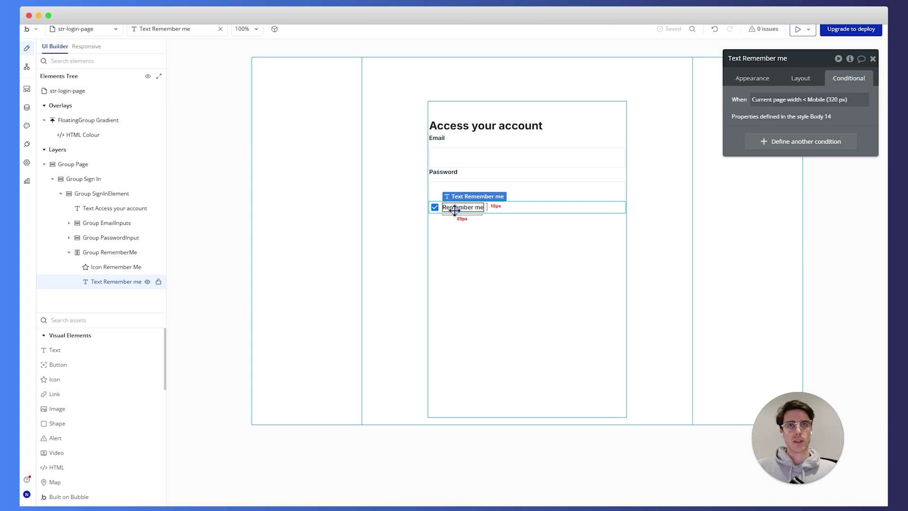
pyautogui.click(532, 208)
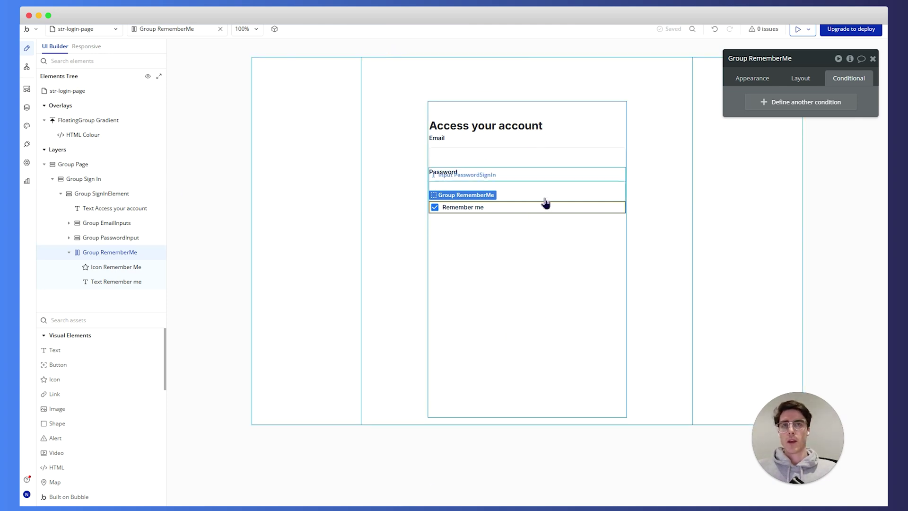
pyautogui.click(750, 80)
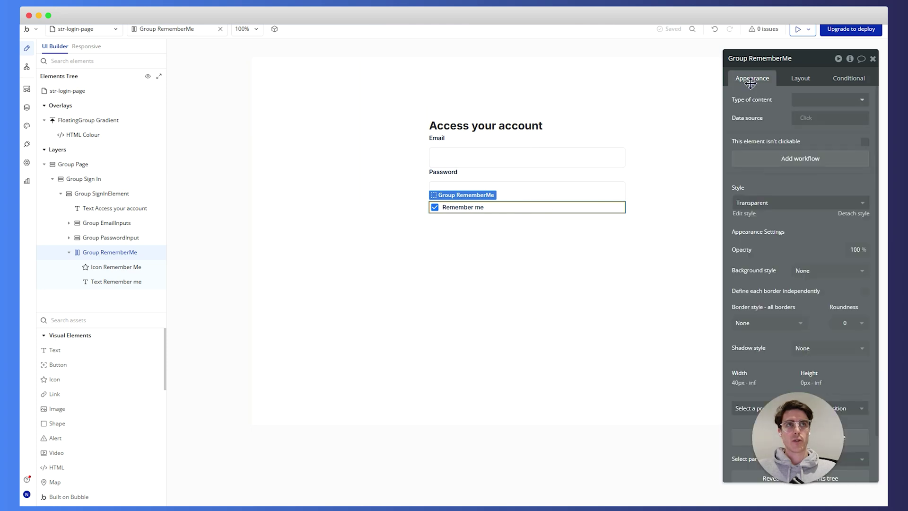
pyautogui.click(786, 164)
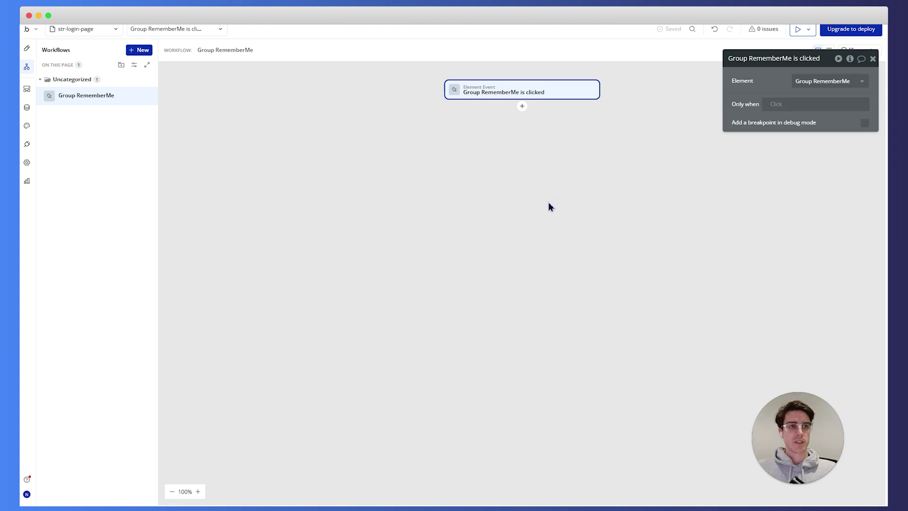
# Step: Restrict the click event to run only when Group SignInElement's Remember Me is yes
pyautogui.click(779, 105)
pyautogui.write('group sig')
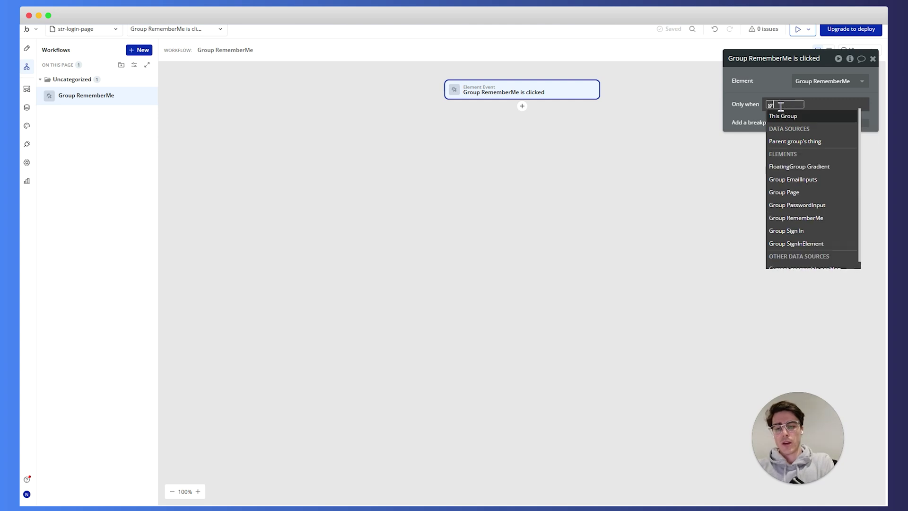
pyautogui.press('Down')
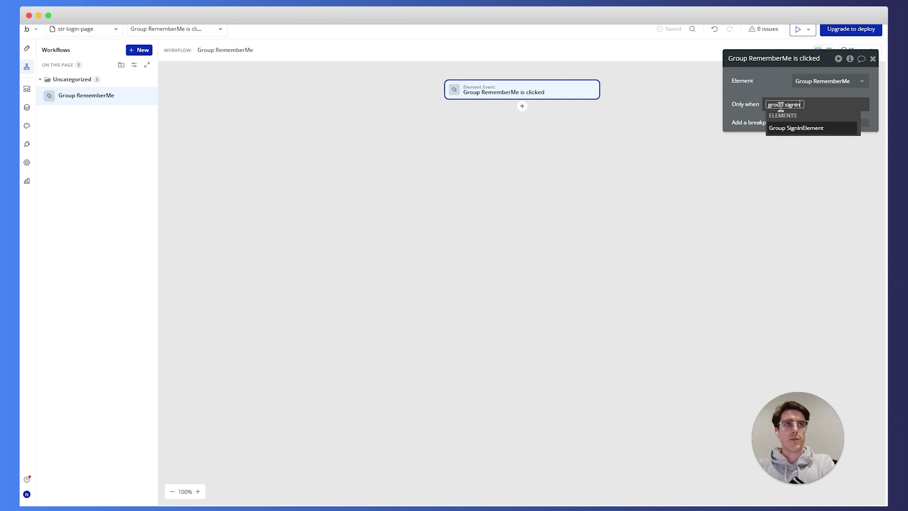
pyautogui.press('Return')
pyautogui.click(839, 204)
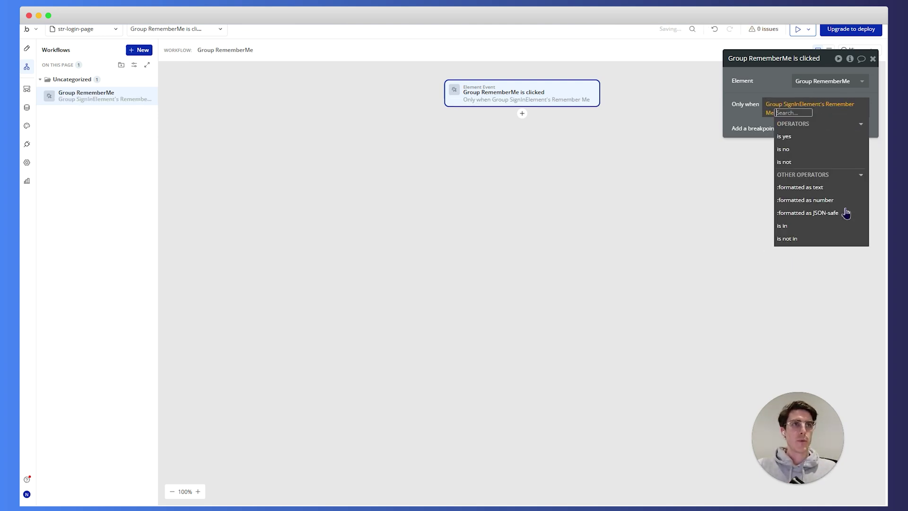
pyautogui.click(792, 146)
pyautogui.click(755, 95)
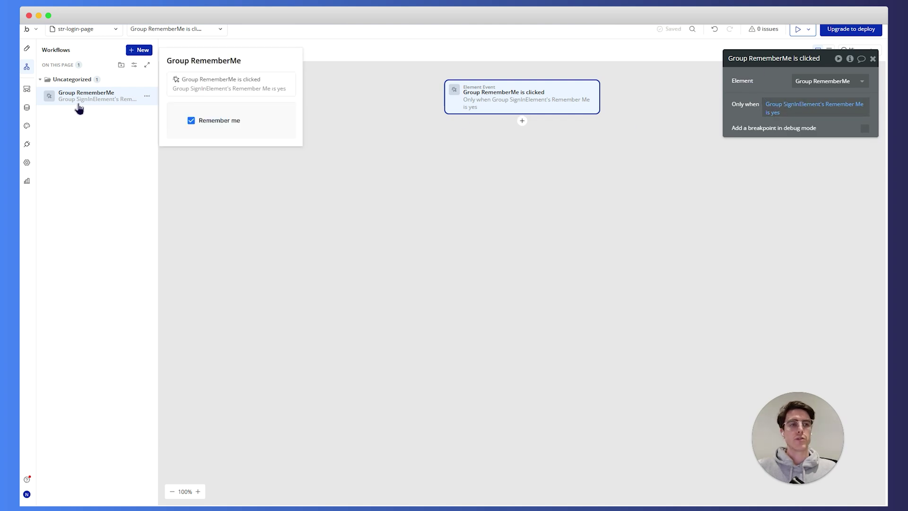
# Step: Add a Set state action that sets Group SignInElement's Remember Me custom state to "no"
pyautogui.click(523, 122)
pyautogui.write('set st')
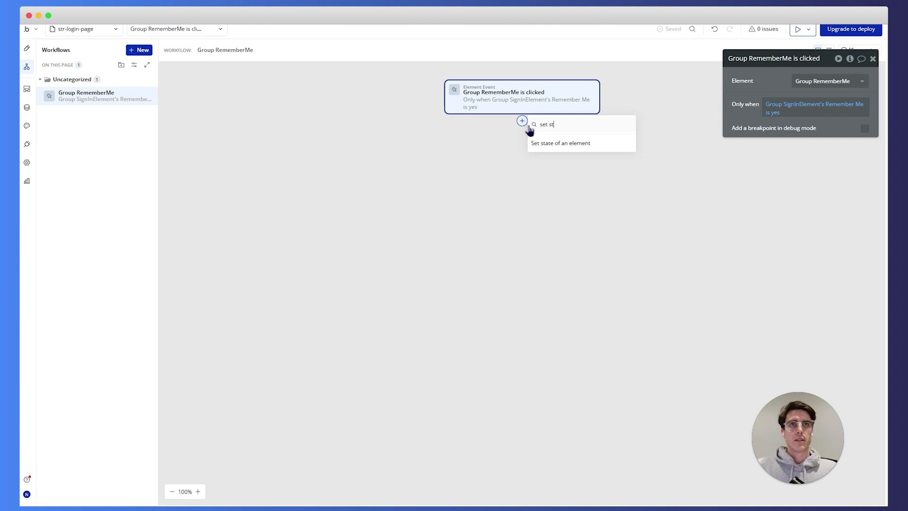
pyautogui.click(556, 144)
pyautogui.click(828, 81)
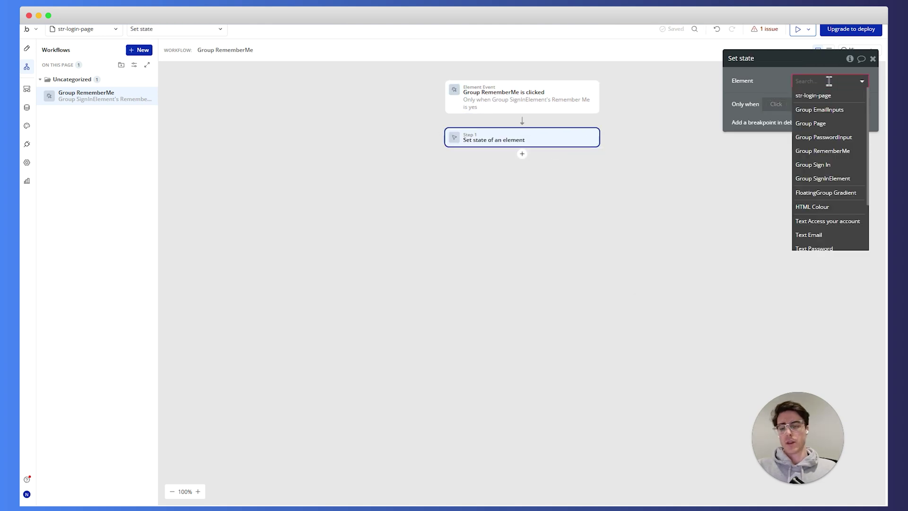
pyautogui.write('group signin')
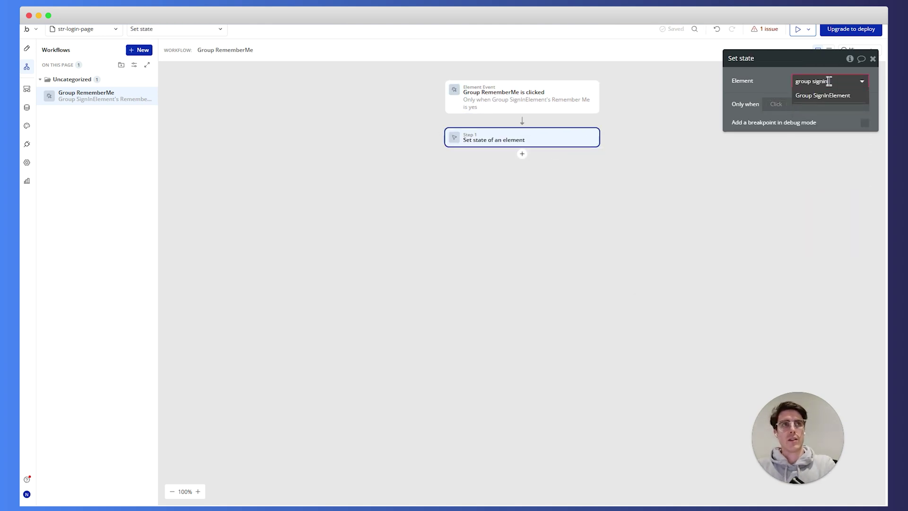
pyautogui.click(826, 96)
pyautogui.click(826, 100)
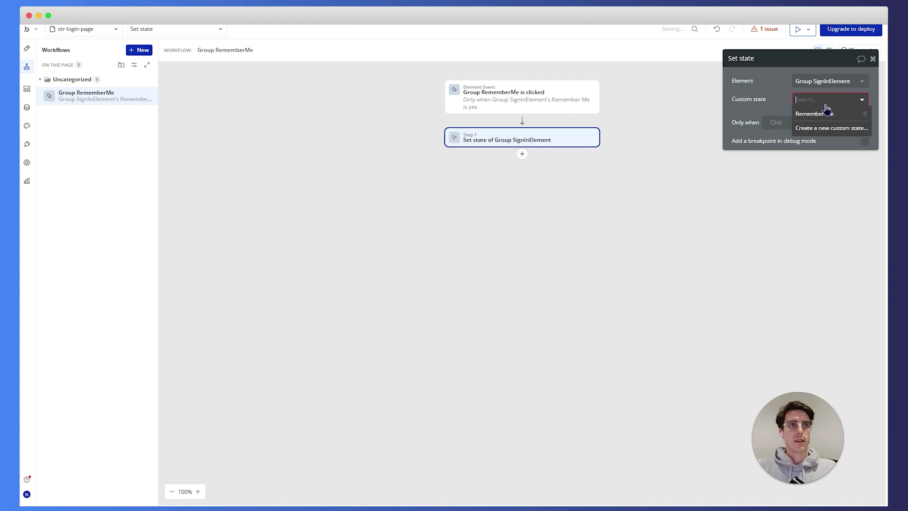
pyautogui.click(825, 115)
pyautogui.click(809, 122)
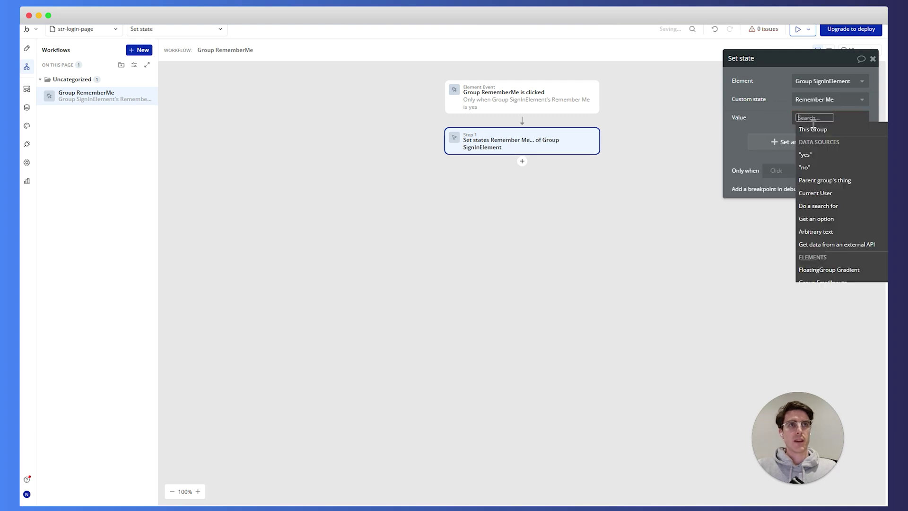
pyautogui.click(819, 167)
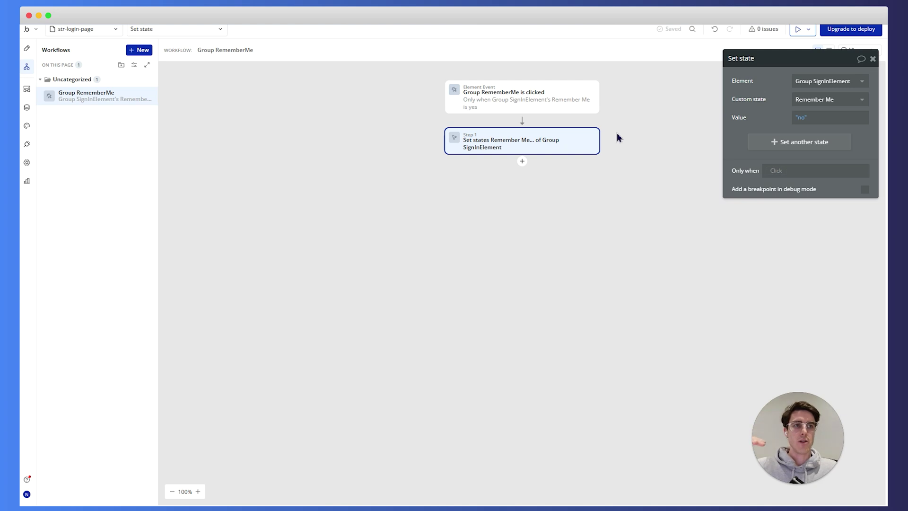
# Step: Rename the workflow as Group RememberMe NO
pyautogui.rightClick(113, 93)
pyautogui.click(140, 156)
pyautogui.rightClick(106, 96)
pyautogui.click(118, 94)
pyautogui.doubleClick(116, 93)
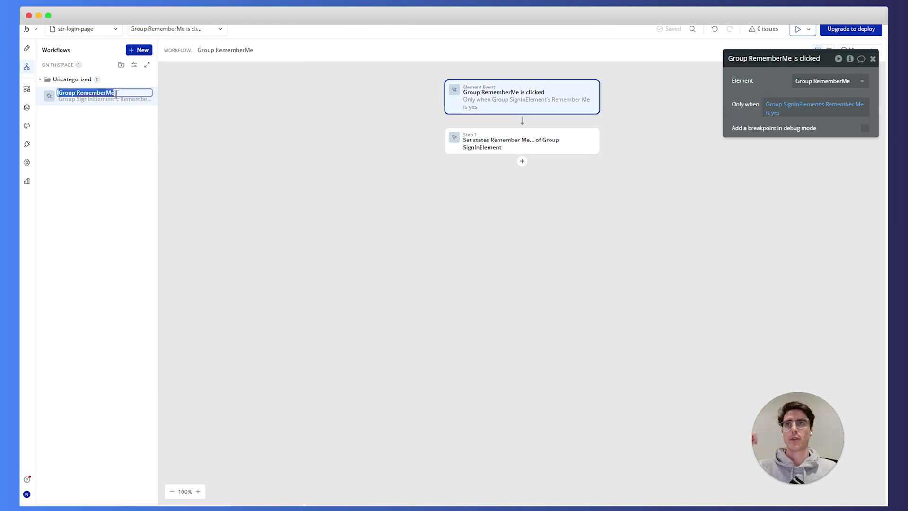
pyautogui.click(117, 94)
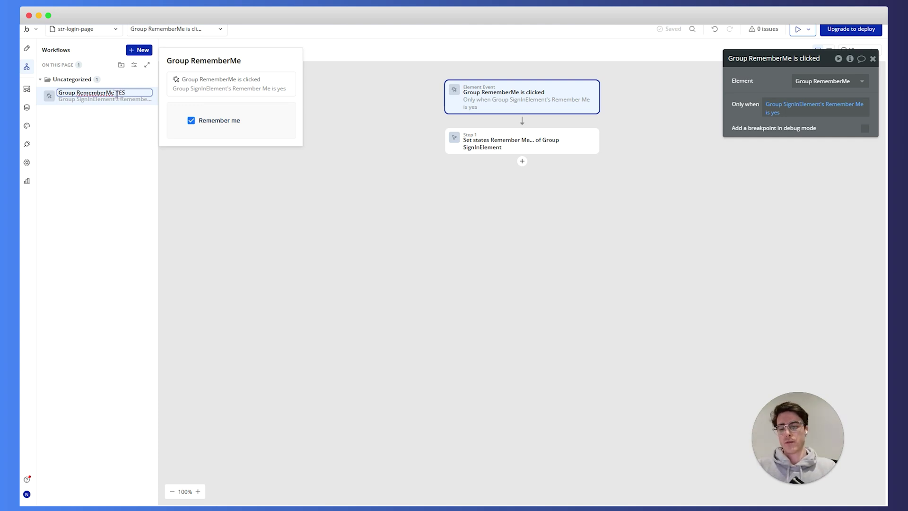
pyautogui.press('Return')
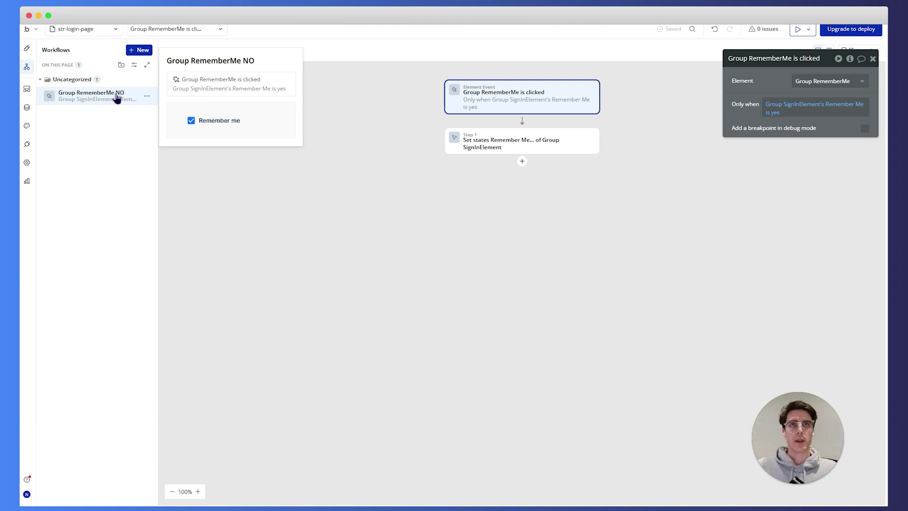
# Step: Duplicate the Group RememberMe NO workflow by copying and pasting it on the same page
pyautogui.rightClick(89, 96)
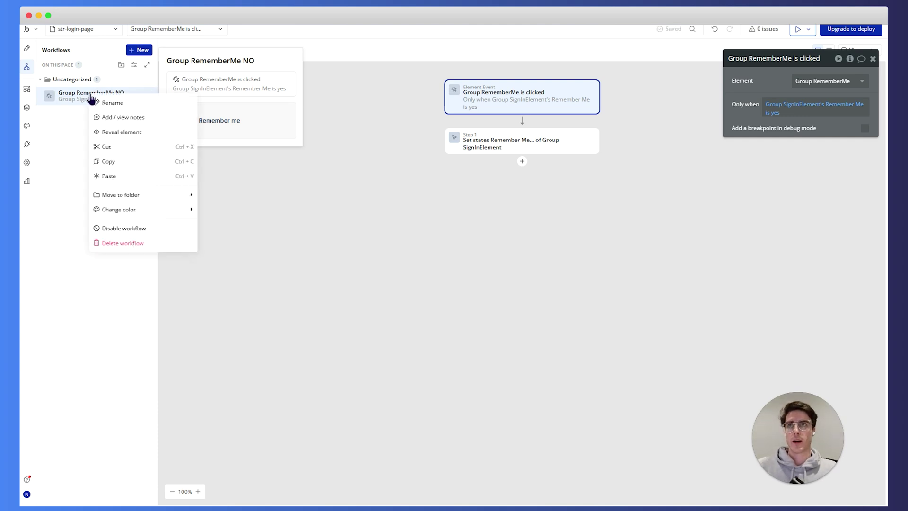
pyautogui.click(134, 165)
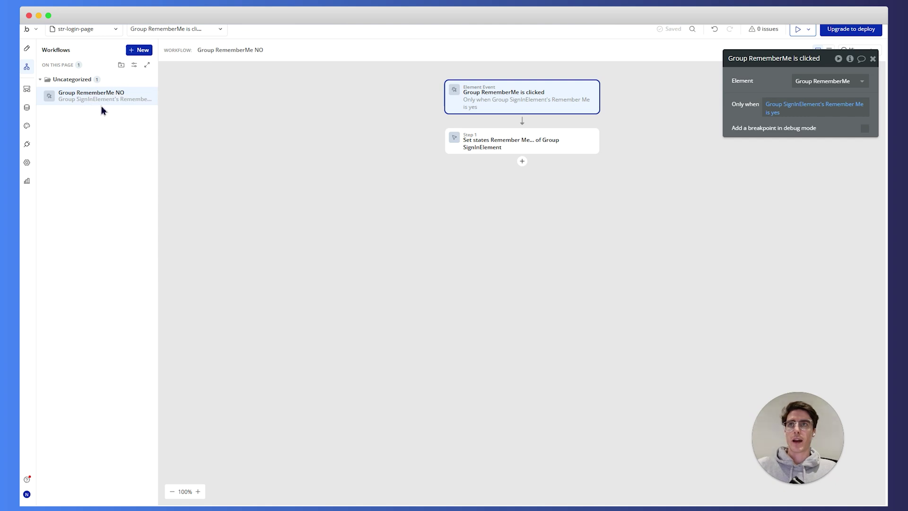
pyautogui.rightClick(100, 98)
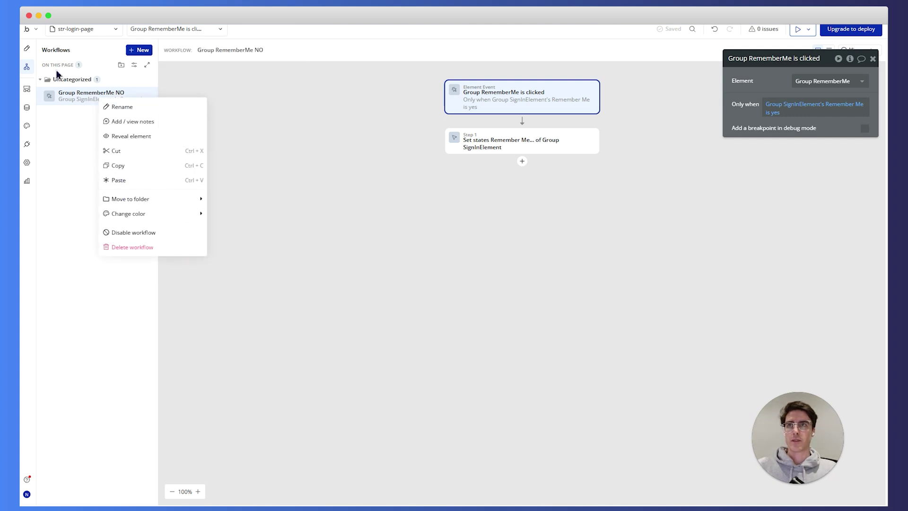
pyautogui.rightClick(71, 99)
pyautogui.click(95, 169)
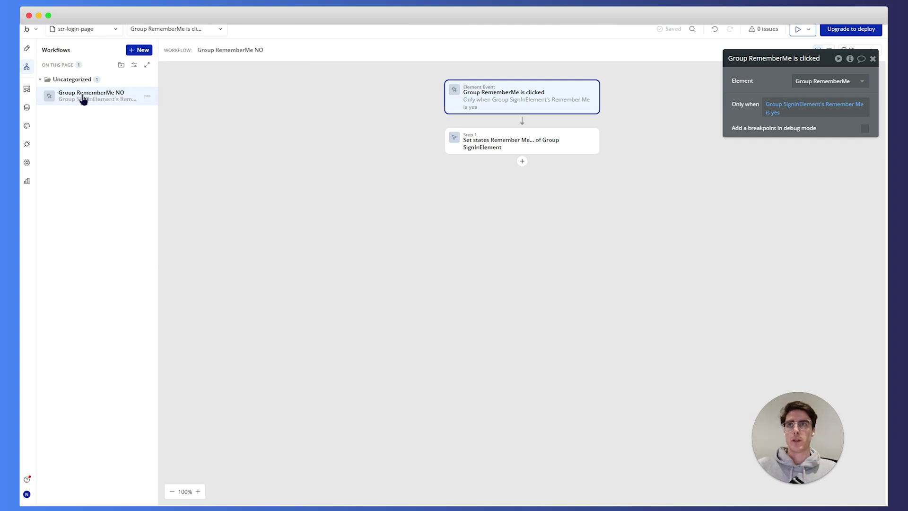
pyautogui.rightClick(81, 95)
pyautogui.click(107, 186)
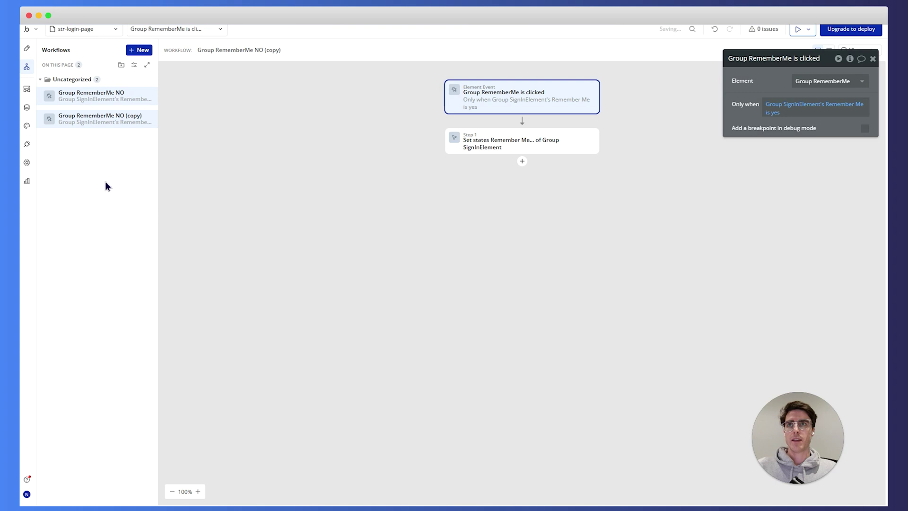
# Step: Rename the copied workflow as Group RememberMe YES
pyautogui.doubleClick(119, 116)
pyautogui.click(119, 116)
pyautogui.press('Delete')
pyautogui.press('Delete')
pyautogui.press('Delete')
pyautogui.press('Delete')
pyautogui.press('Delete')
pyautogui.press('Delete')
pyautogui.press('Delete')
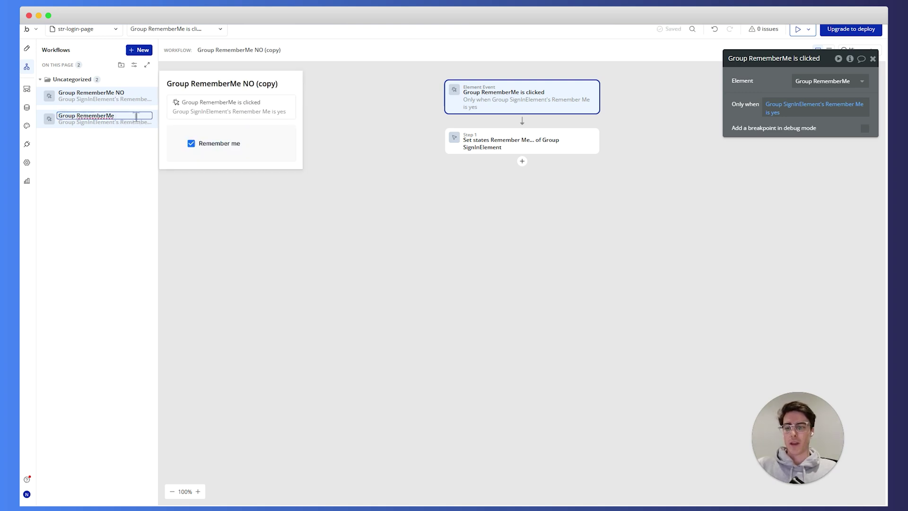
pyautogui.click(137, 131)
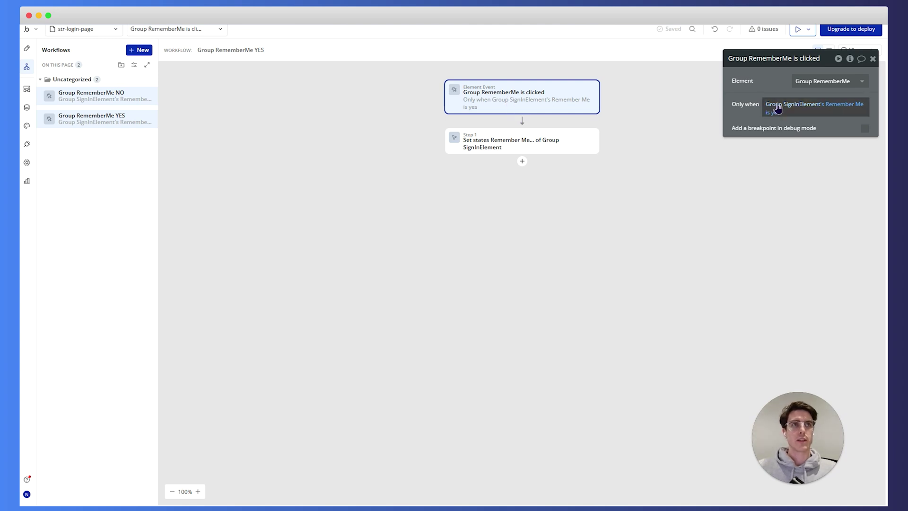
# Step: Change the Group RememberMe YES event condition so it runs only when Remember Me is no
pyautogui.moveTo(798, 108)
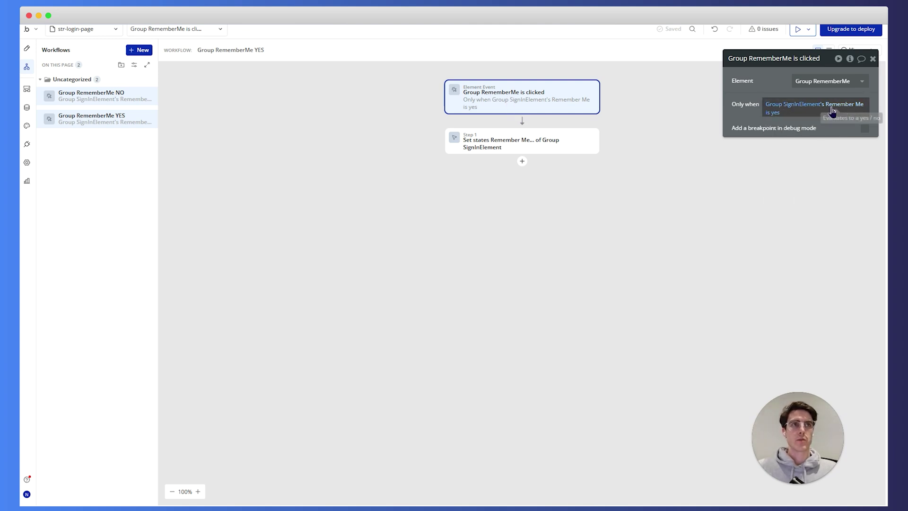
pyautogui.click(779, 113)
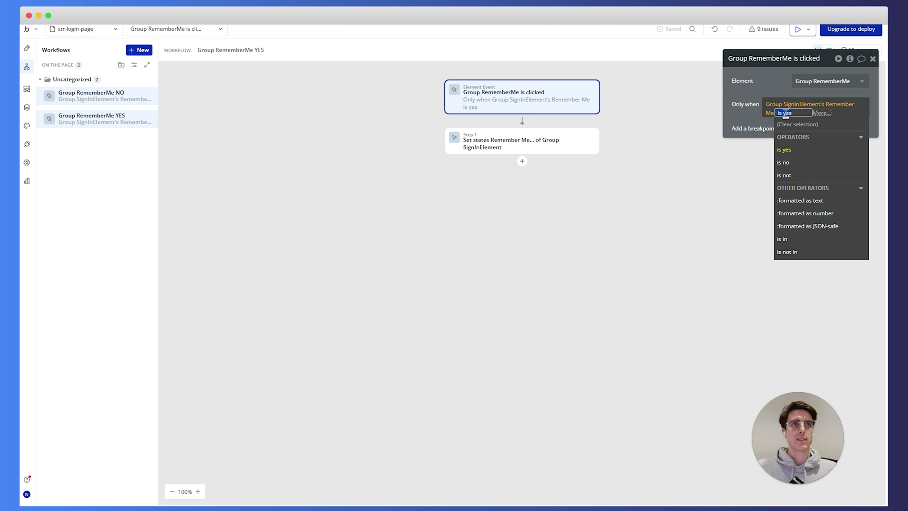
pyautogui.click(785, 163)
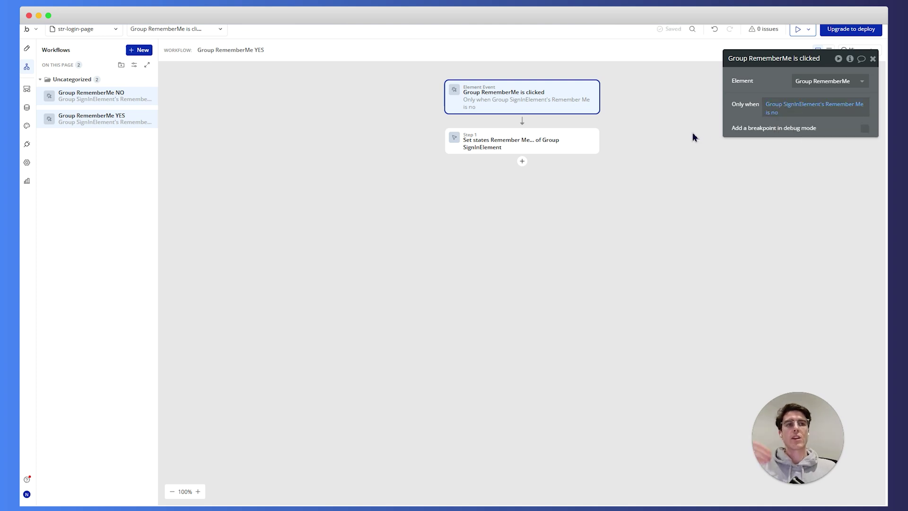
# Step: Set the Remember Me value in the YES workflow's Set state action to "yes"
pyautogui.click(494, 148)
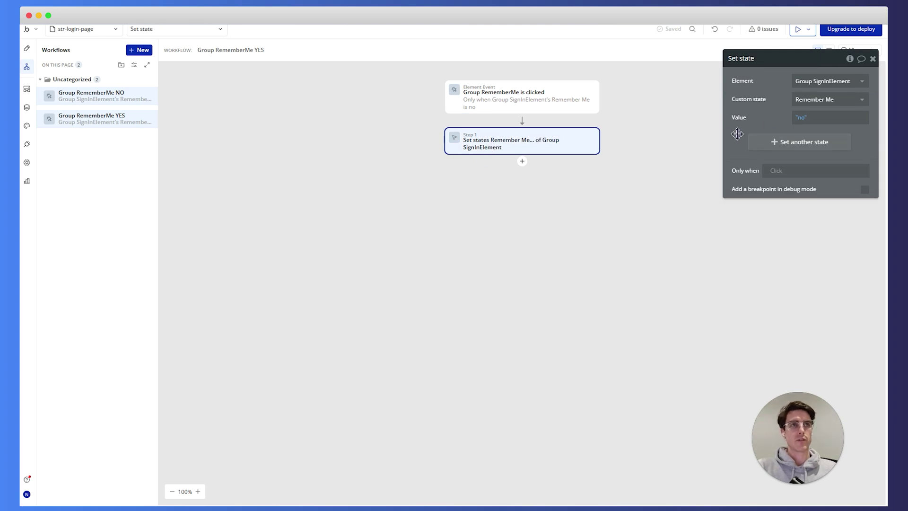
pyautogui.click(800, 117)
pyautogui.click(807, 170)
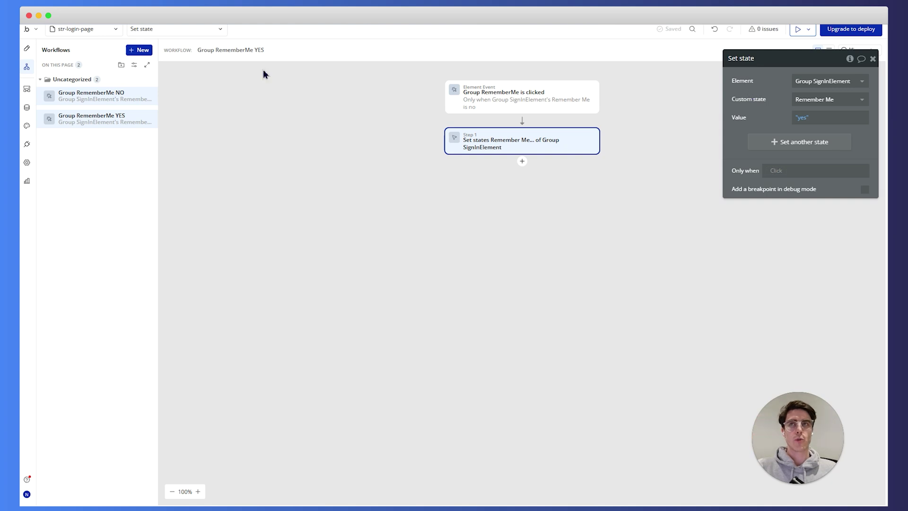
# Step: Review the event condition and Set state action of the NO and YES workflows
pyautogui.click(118, 98)
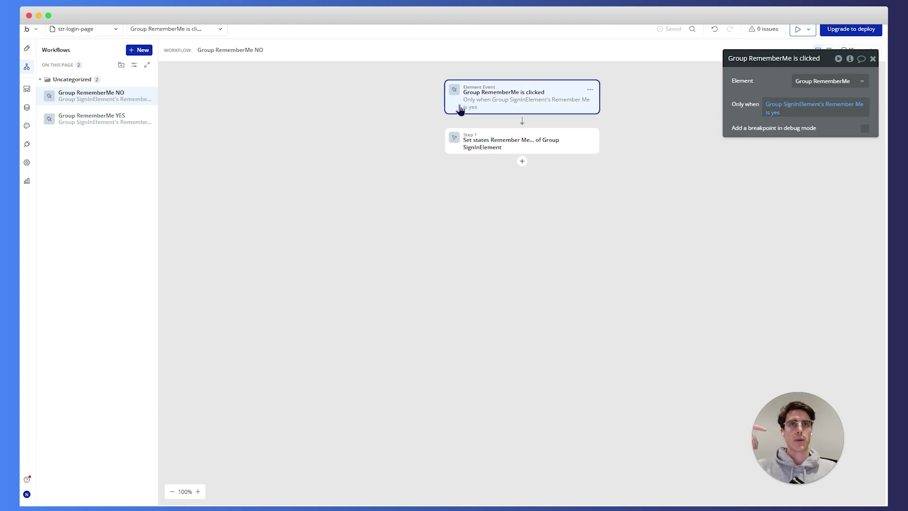
pyautogui.moveTo(84, 102)
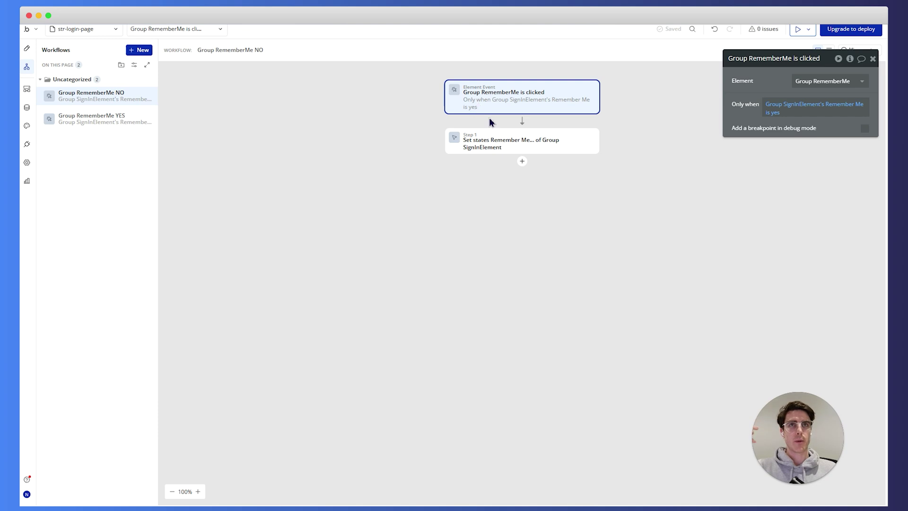
pyautogui.click(496, 144)
pyautogui.click(112, 122)
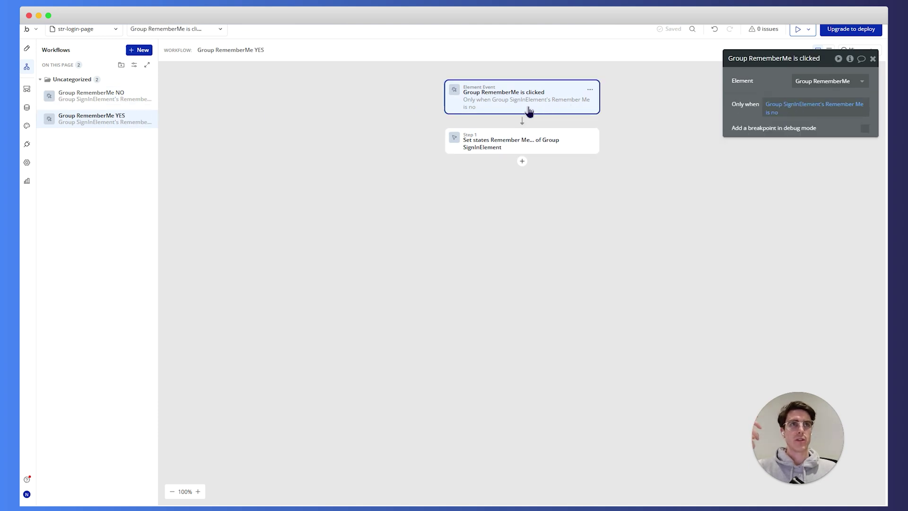
pyautogui.click(530, 142)
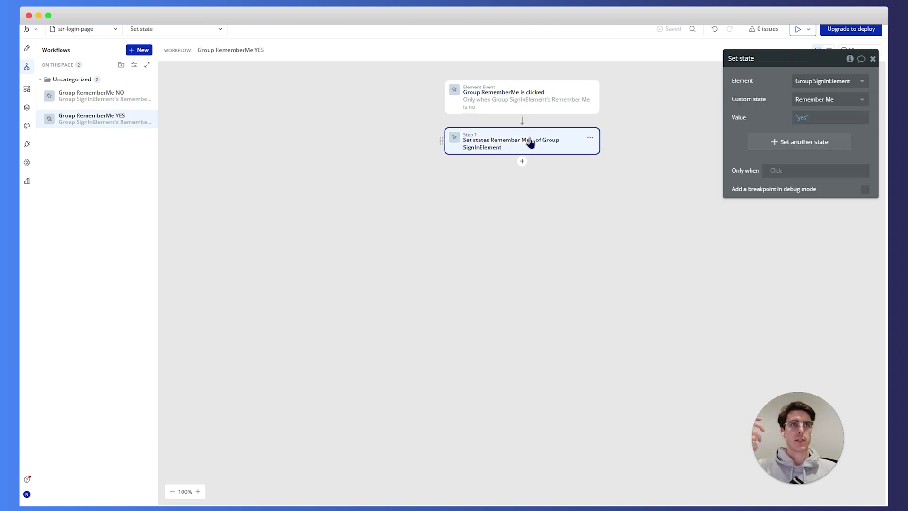
# Step: Review the Remember Me icon's condition and the default value of Group SignInElement's Remember Me custom state
pyautogui.click(27, 59)
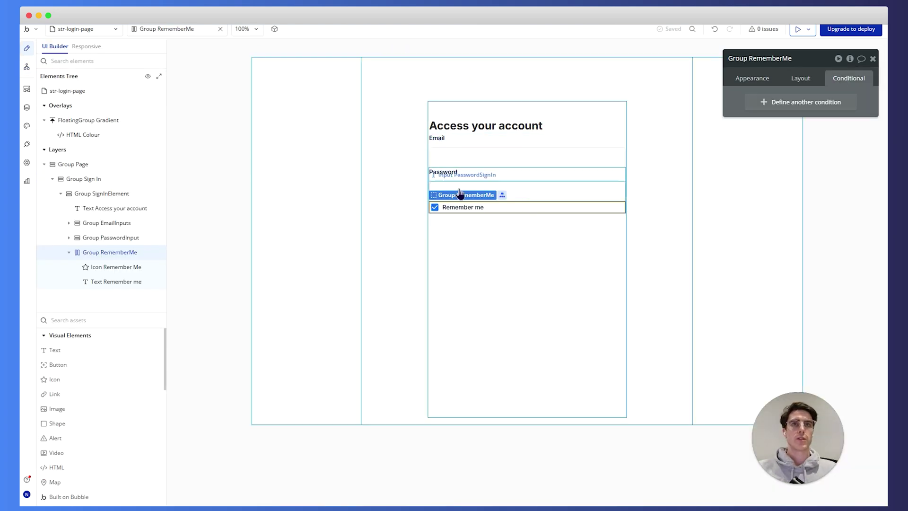
pyautogui.click(434, 207)
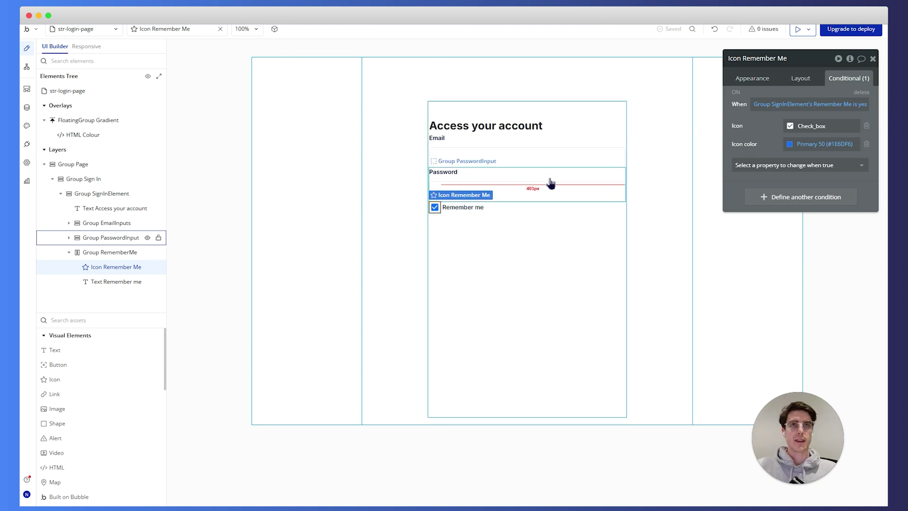
pyautogui.click(531, 110)
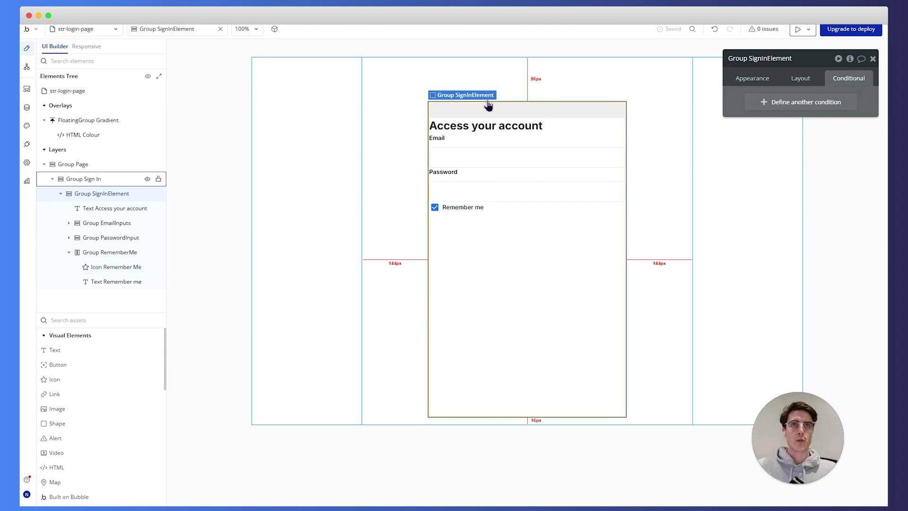
pyautogui.click(850, 60)
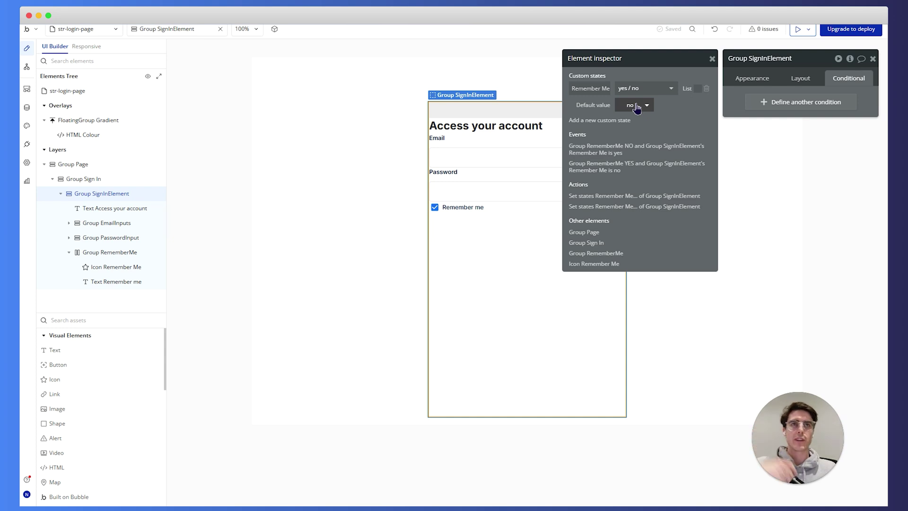
pyautogui.click(712, 59)
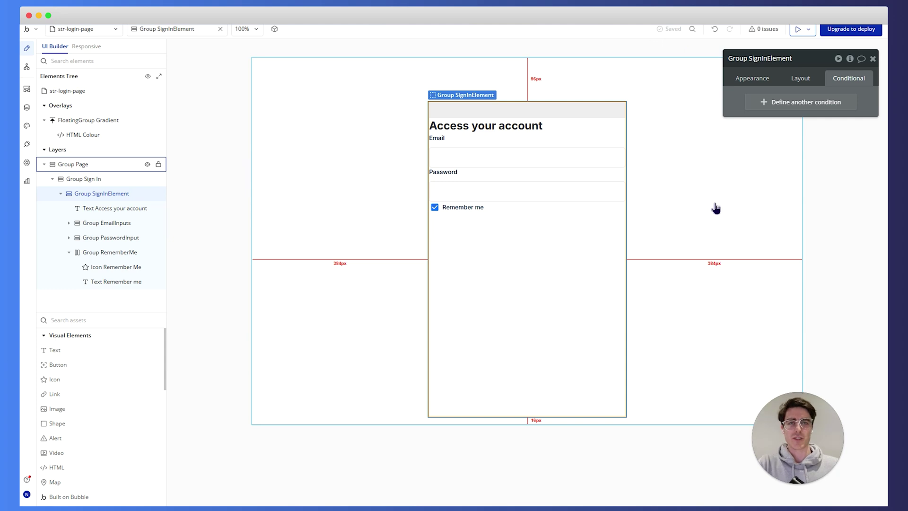
# Step: Add a button to Group SignInElement and make it the last element, below the Remember me row
pyautogui.click(489, 146)
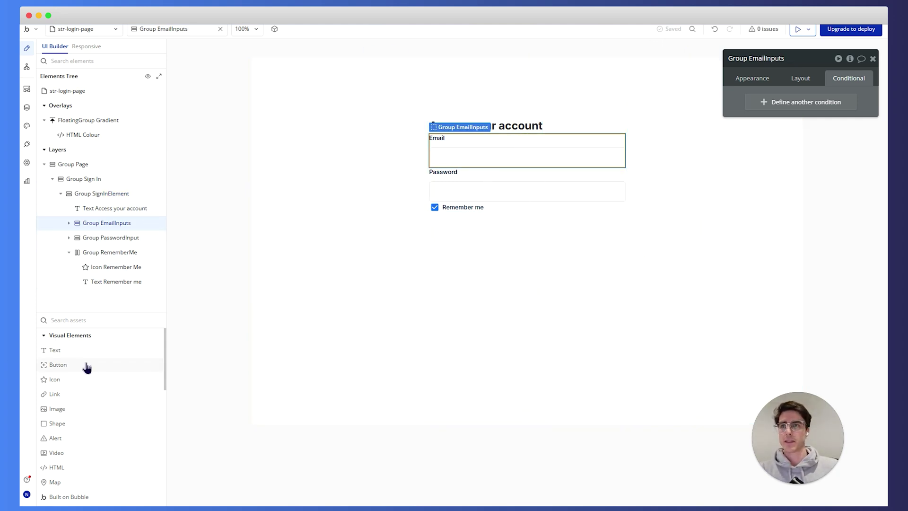
pyautogui.click(83, 324)
pyautogui.write('butt')
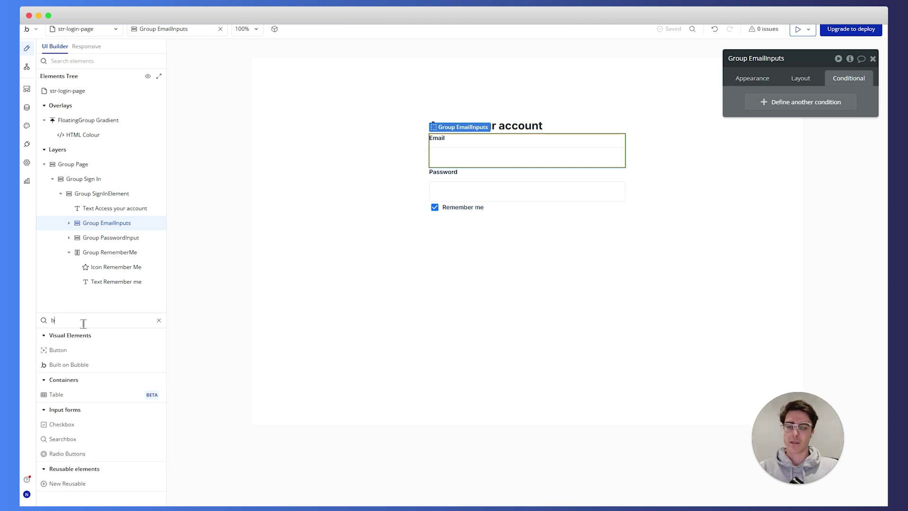
pyautogui.click(74, 353)
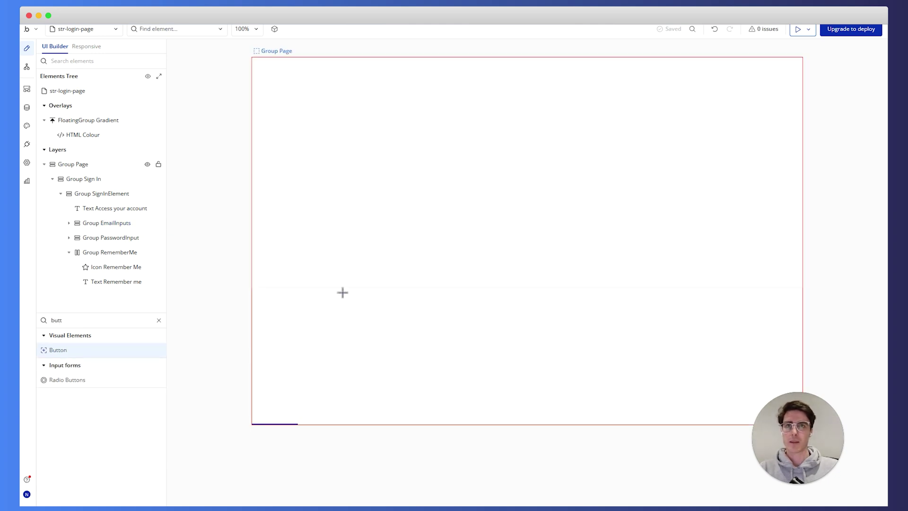
pyautogui.click(82, 204)
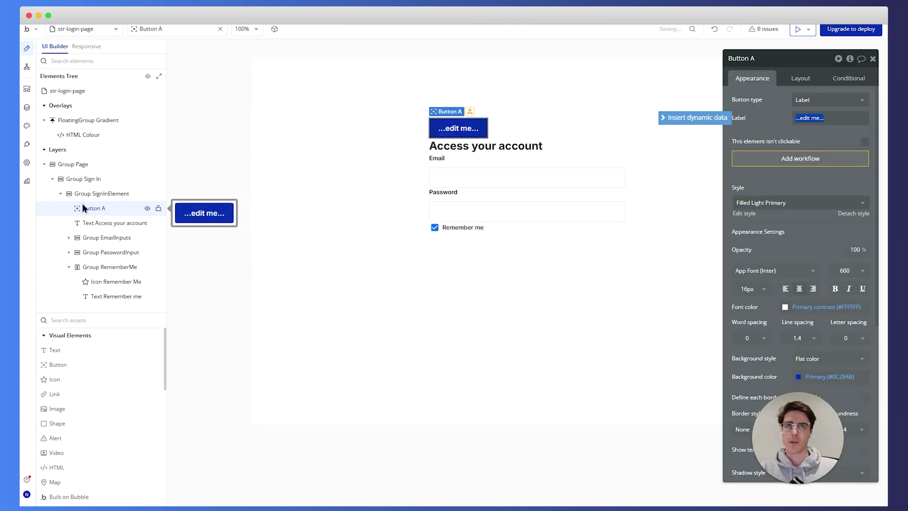
pyautogui.click(114, 212)
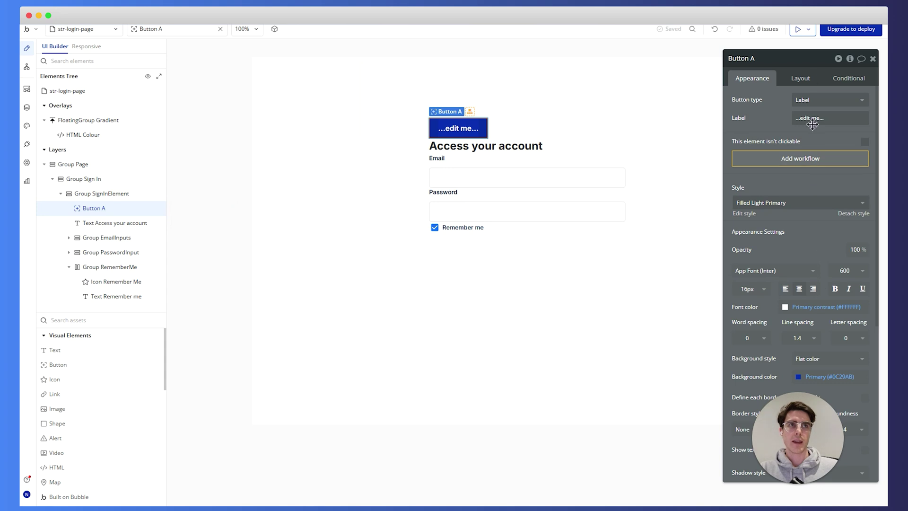
pyautogui.click(805, 79)
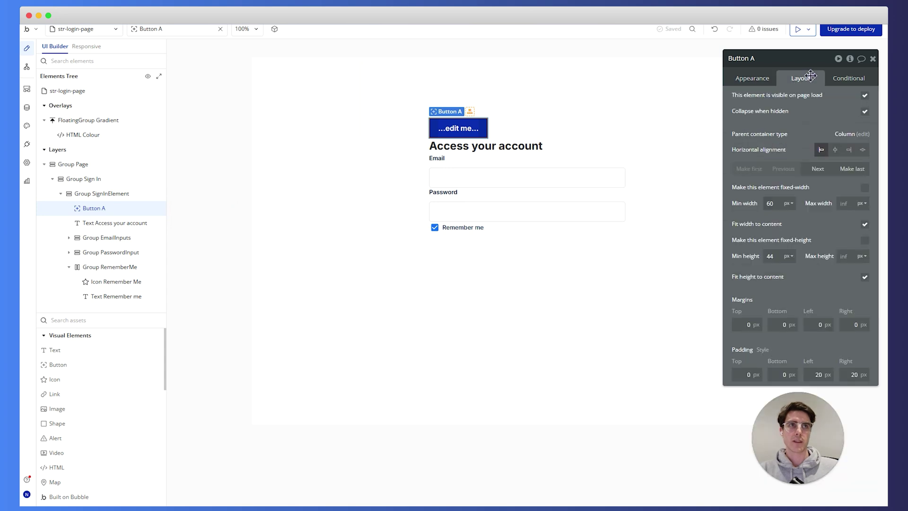
pyautogui.click(853, 170)
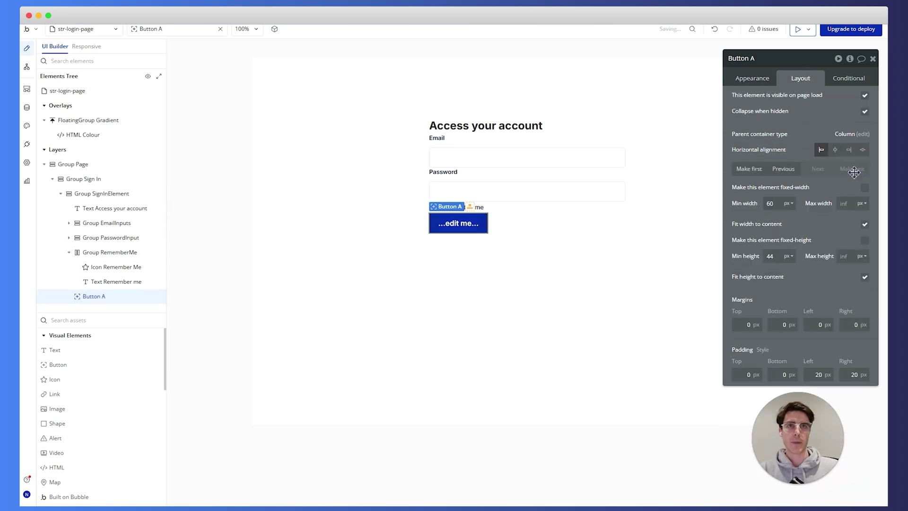
# Step: Apply the Primary style to the new button and rename it as Button Sign in
pyautogui.click(761, 81)
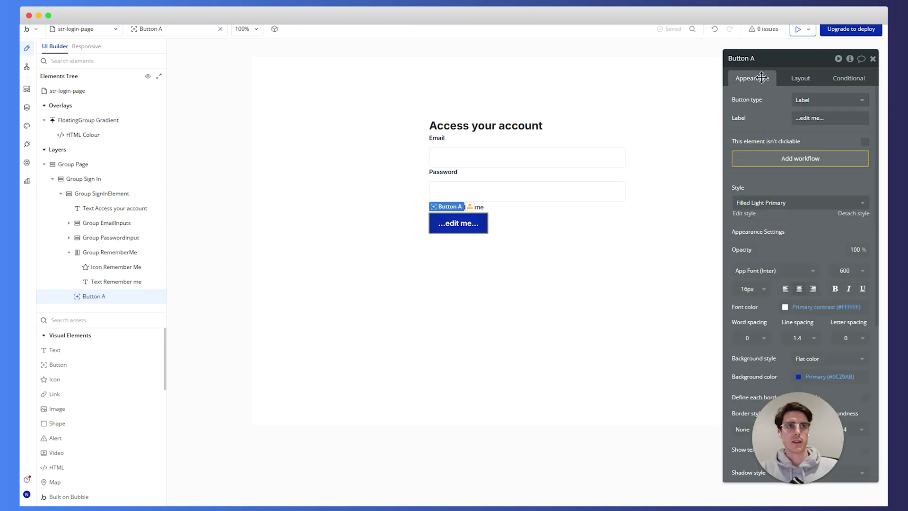
pyautogui.click(779, 203)
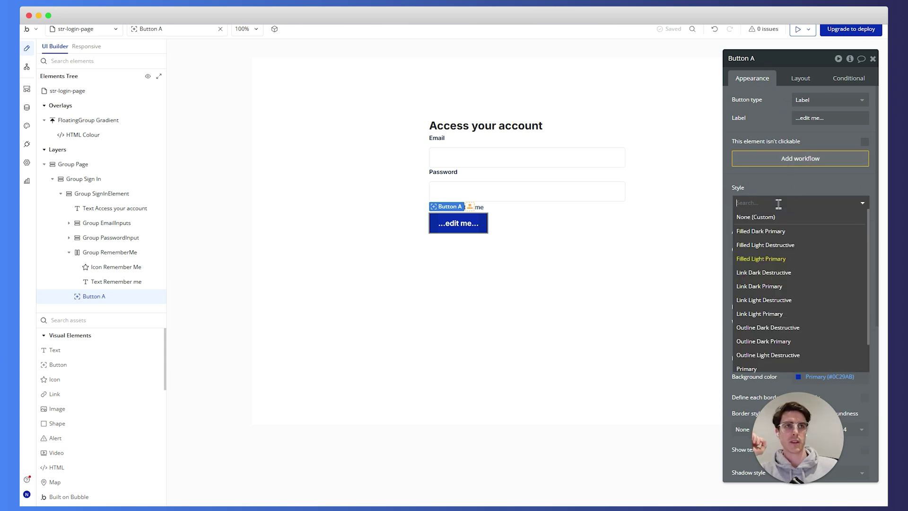
pyautogui.click(754, 369)
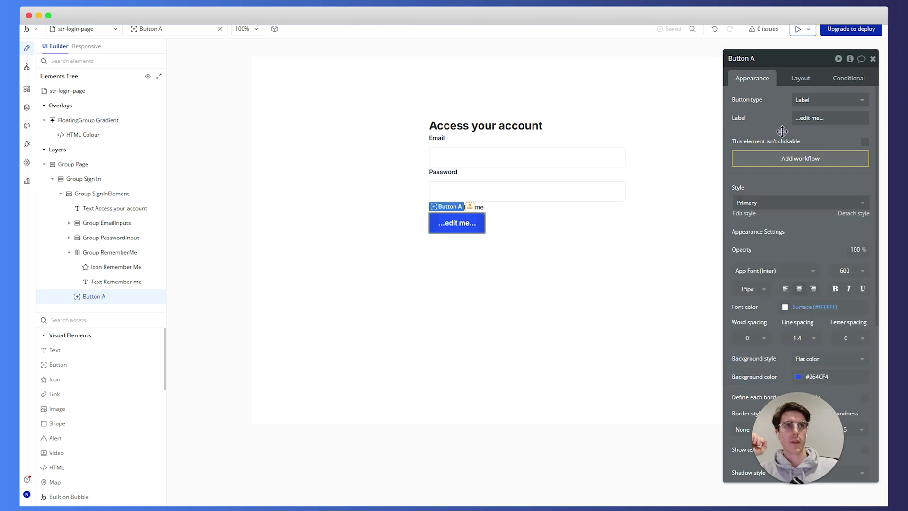
pyautogui.click(757, 65)
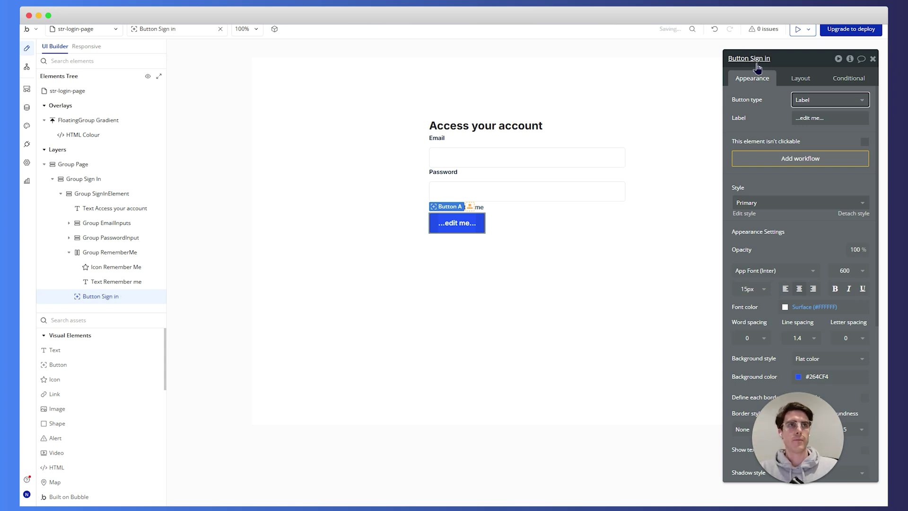
# Step: Turn off fit width to content for Button Sign in and set its label to "Sign in"
pyautogui.click(800, 78)
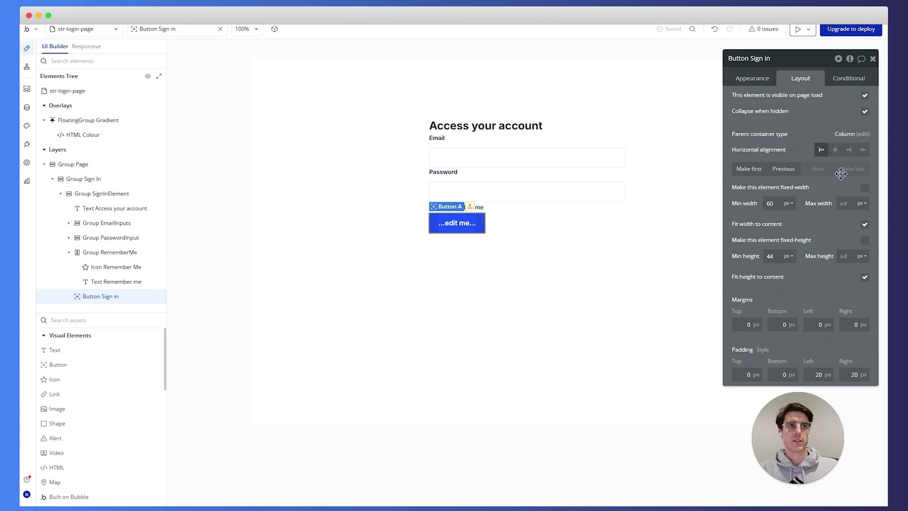
pyautogui.click(865, 224)
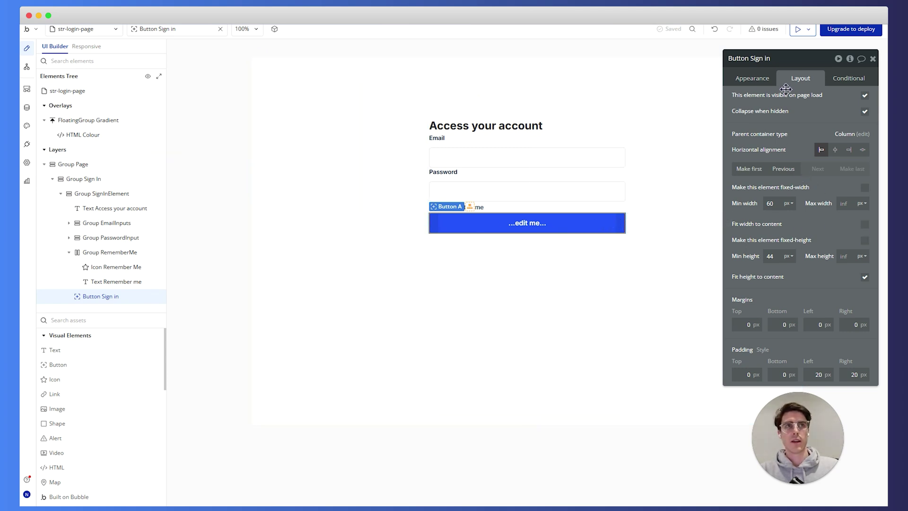
pyautogui.click(753, 80)
pyautogui.tripleClick(816, 118)
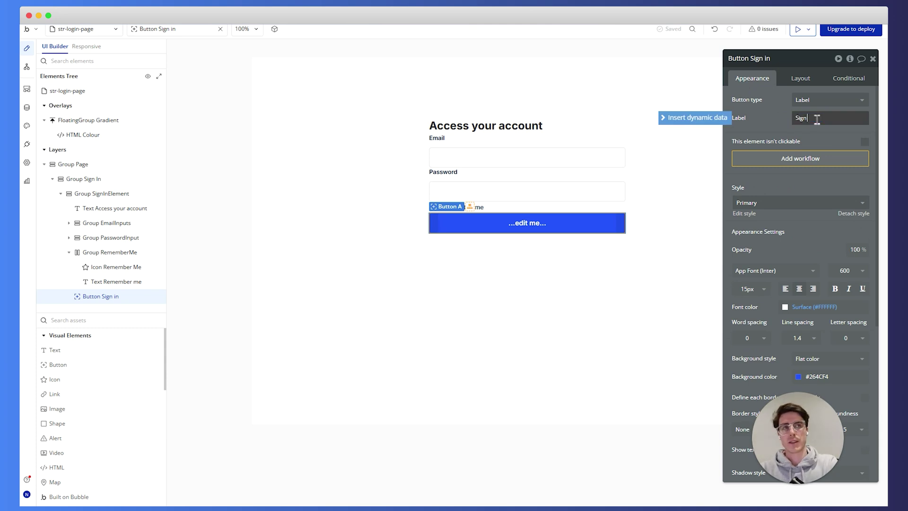
pyautogui.write('Sign in')
pyautogui.click(764, 188)
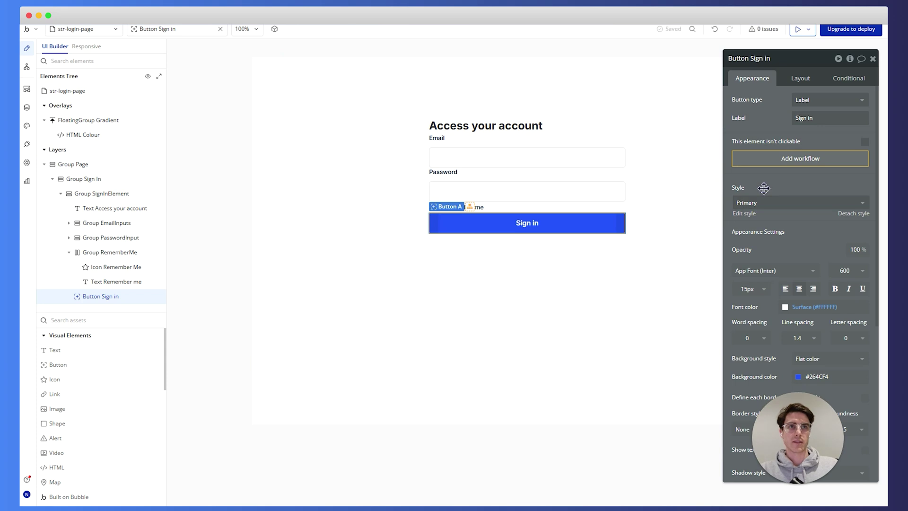
# Step: Add a second button below Button Sign in within Group SignInElement and apply the Secondary Transparent style
pyautogui.click(661, 239)
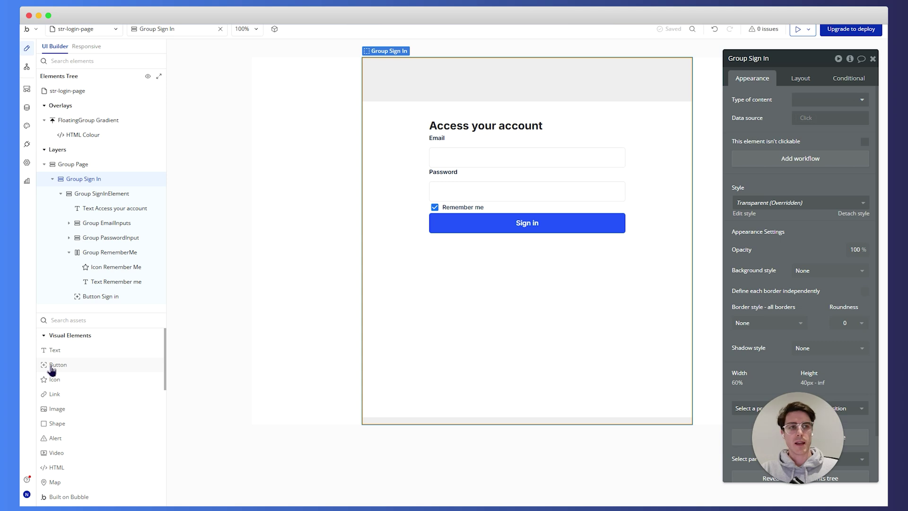
pyautogui.moveTo(52, 370)
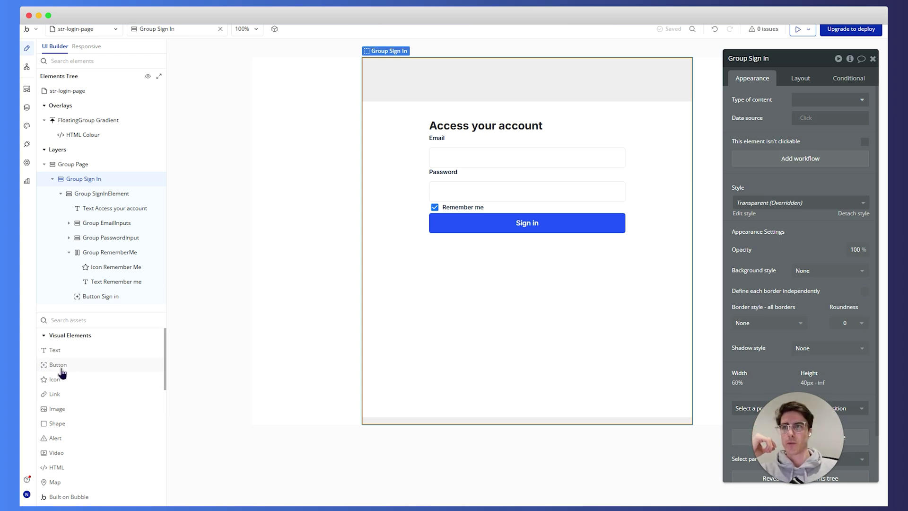
pyautogui.moveTo(60, 369); pyautogui.dragTo(84, 302)
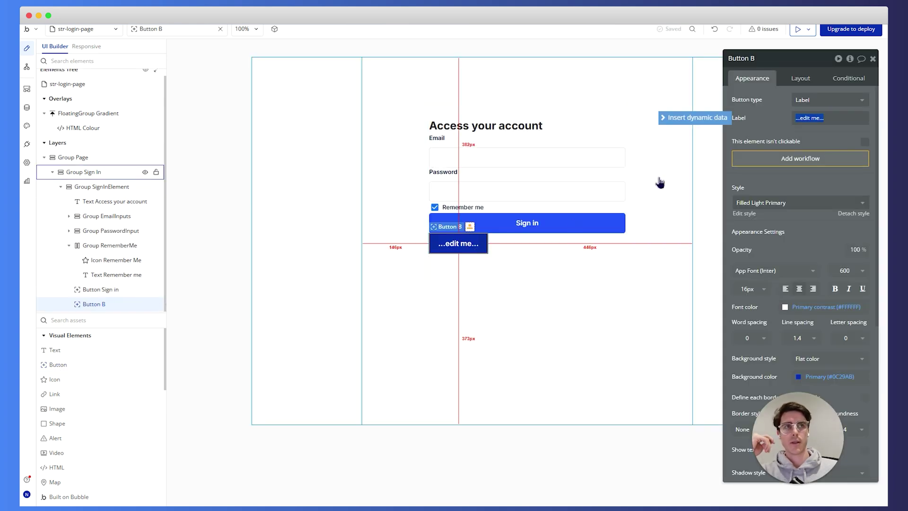
pyautogui.click(770, 203)
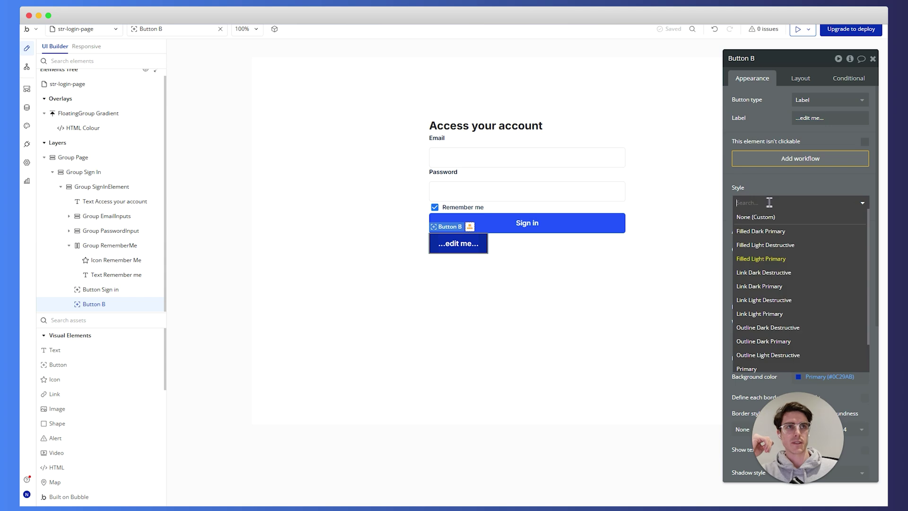
pyautogui.moveTo(763, 355)
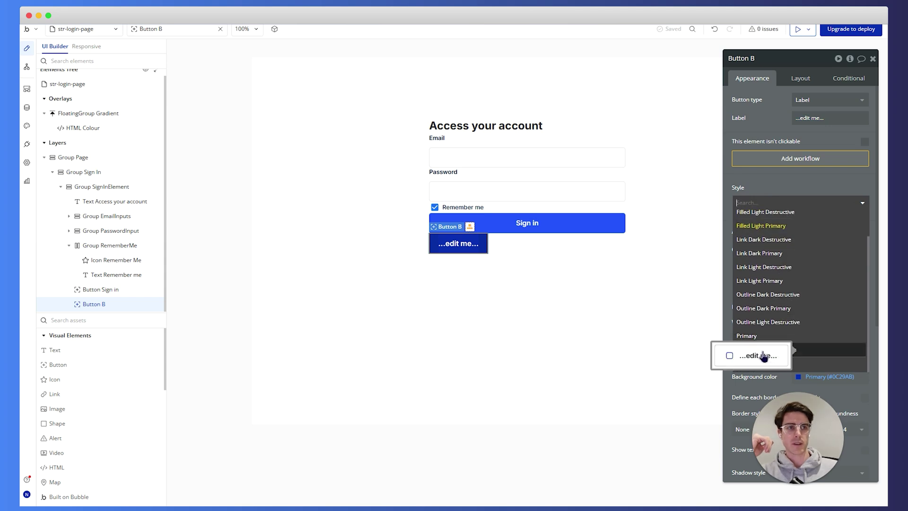
pyautogui.click(824, 355)
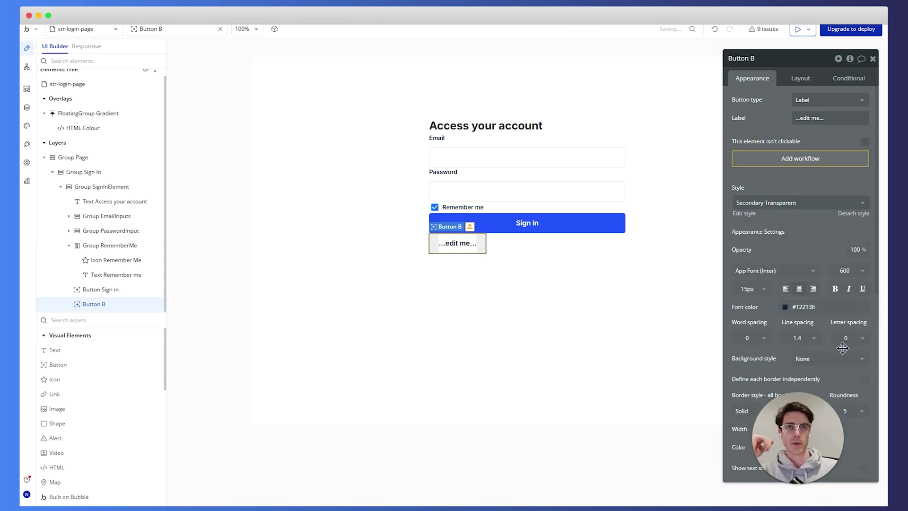
# Step: Rename the second button as Button Sign in with Other
pyautogui.doubleClick(775, 60)
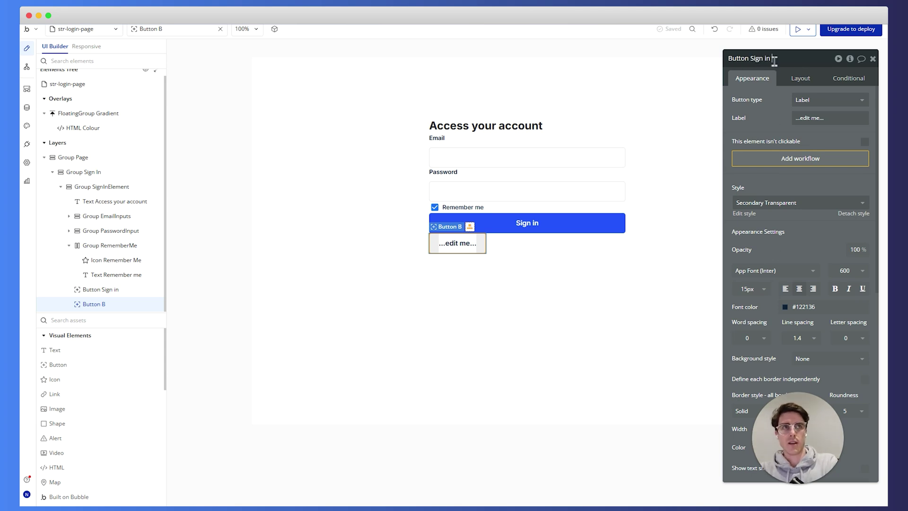
pyautogui.write('Sign in with Other')
pyautogui.press('Tab')
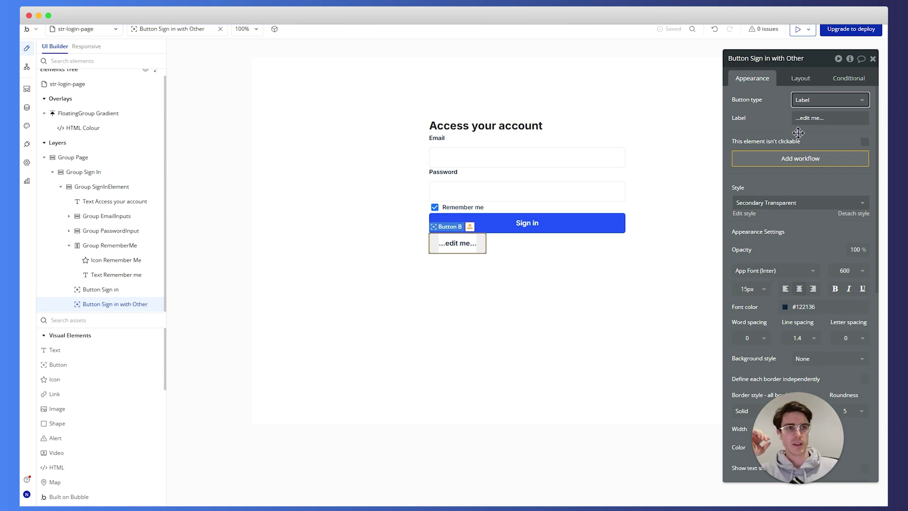
# Step: Turn off fit width to content for Button Sign in with Other and set its label to "Sign in with Google"
pyautogui.click(800, 80)
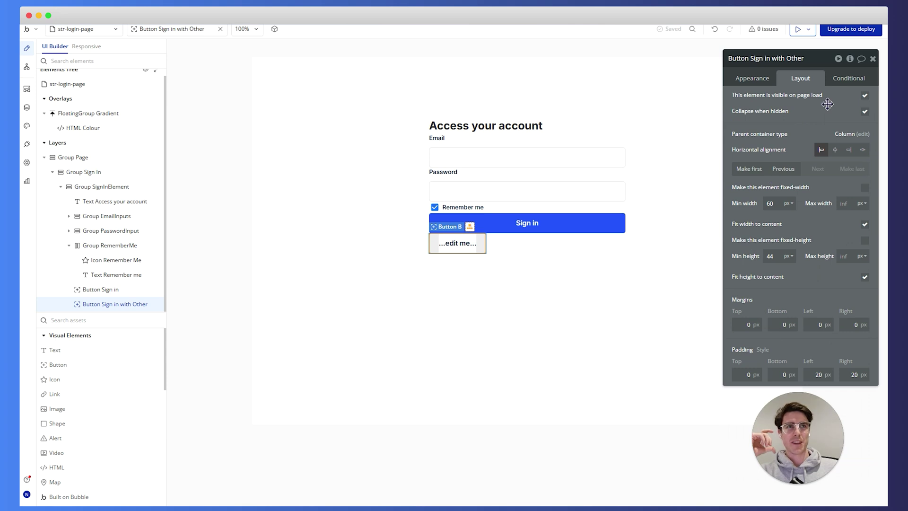
pyautogui.click(865, 226)
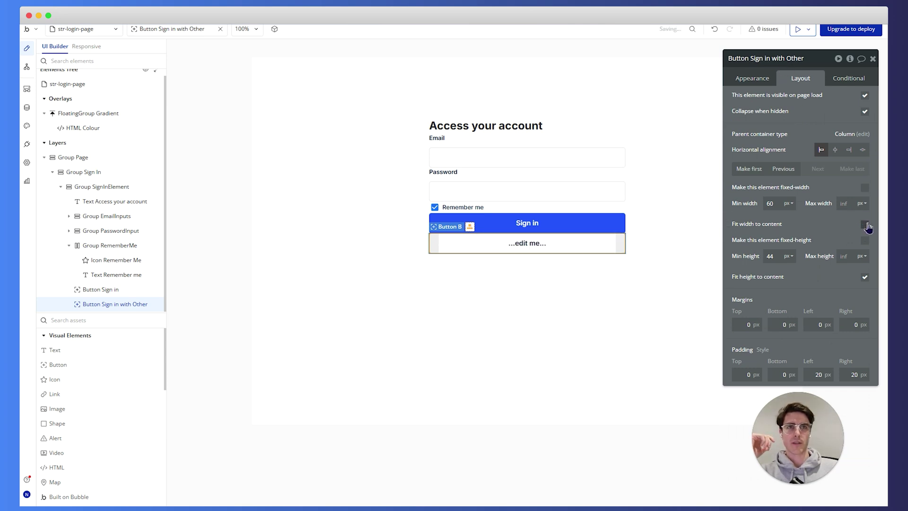
pyautogui.click(752, 78)
pyautogui.write('Sign in with Google')
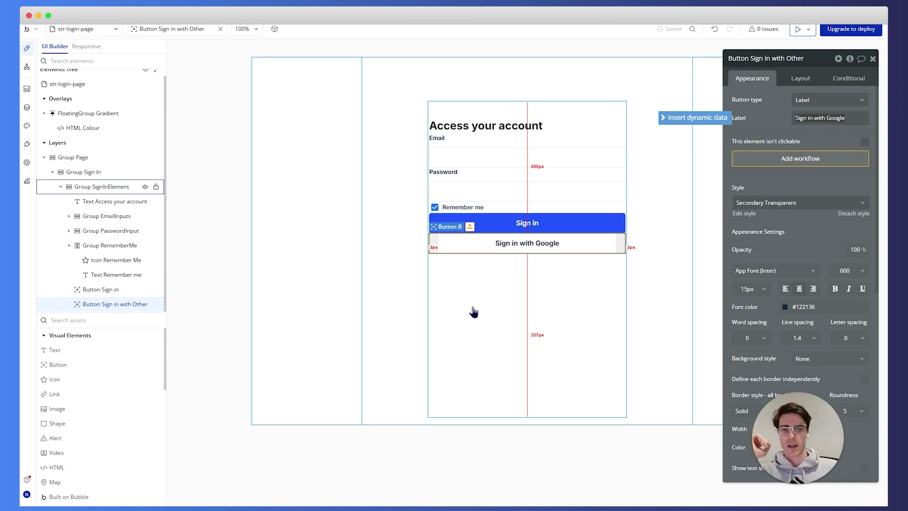
# Step: Set the type of Button Sign in with Other to Icon and label, with the Font Awesome v4 Fa-google icon
pyautogui.click(823, 102)
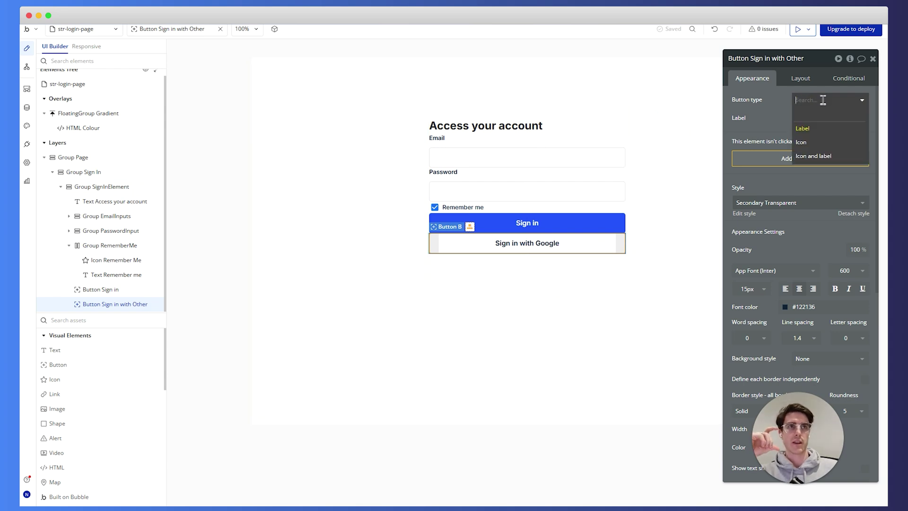
pyautogui.click(824, 159)
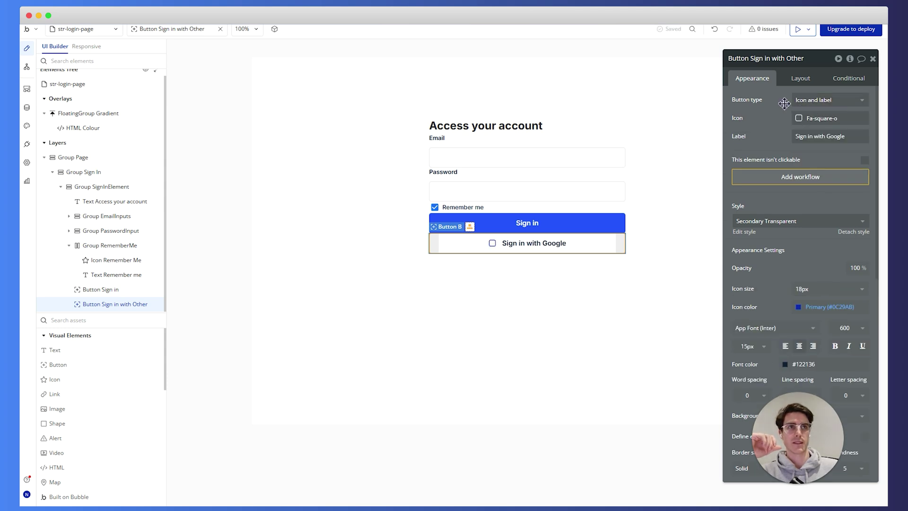
pyautogui.click(822, 121)
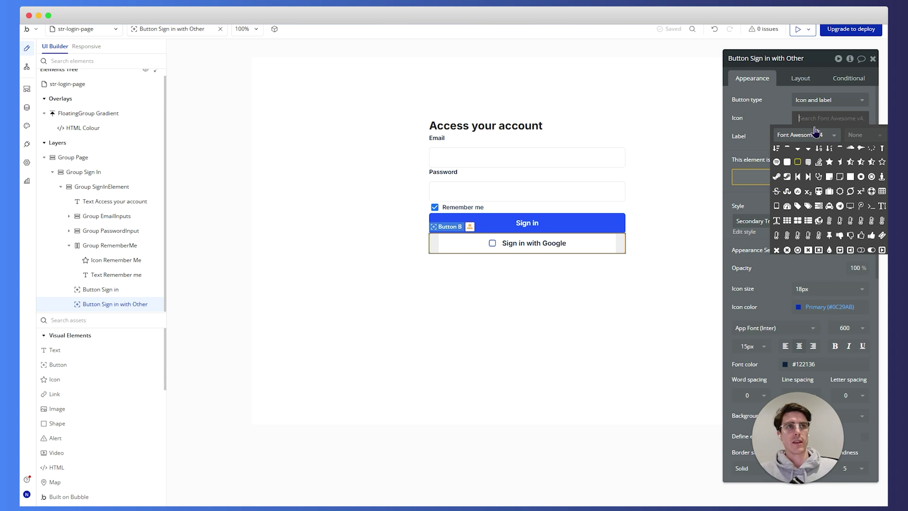
pyautogui.write('goo')
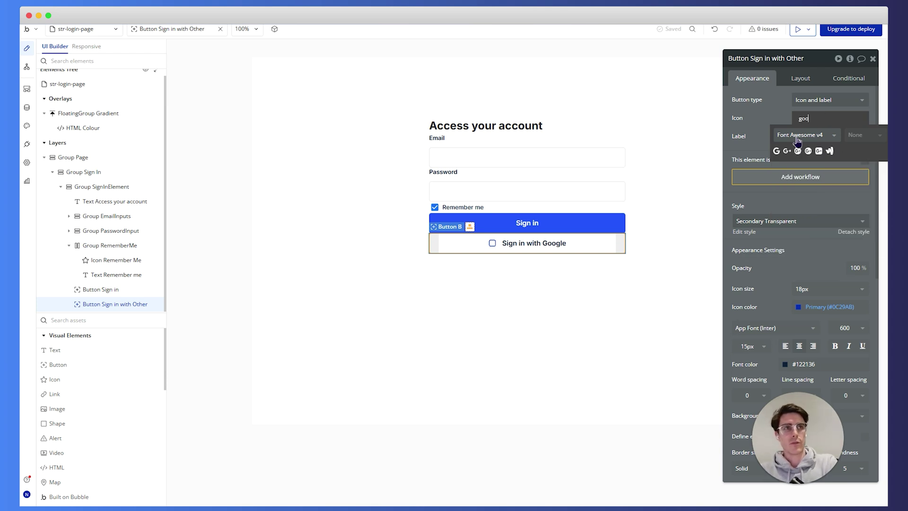
pyautogui.write('g')
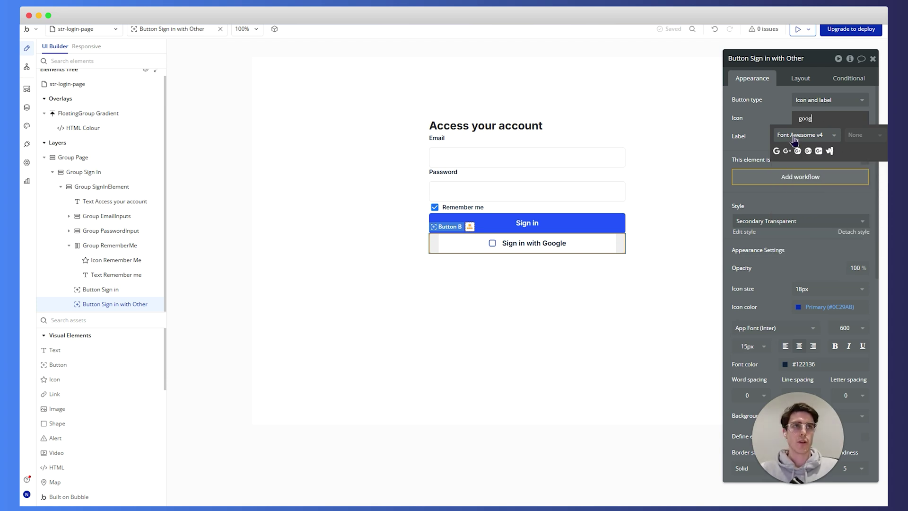
pyautogui.click(799, 136)
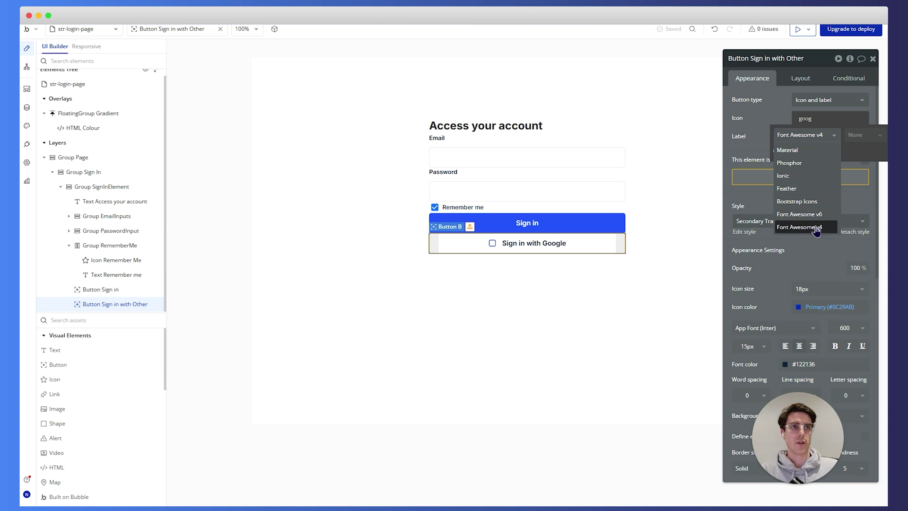
pyautogui.click(799, 137)
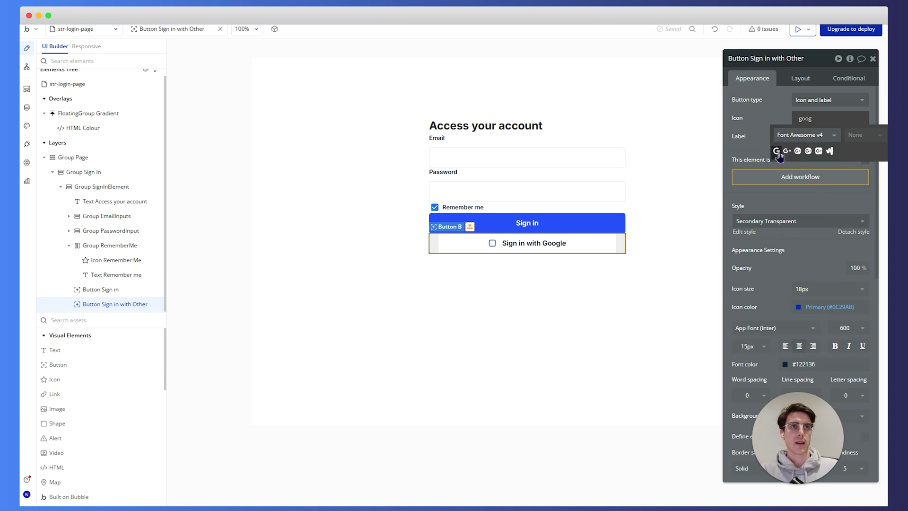
pyautogui.click(777, 152)
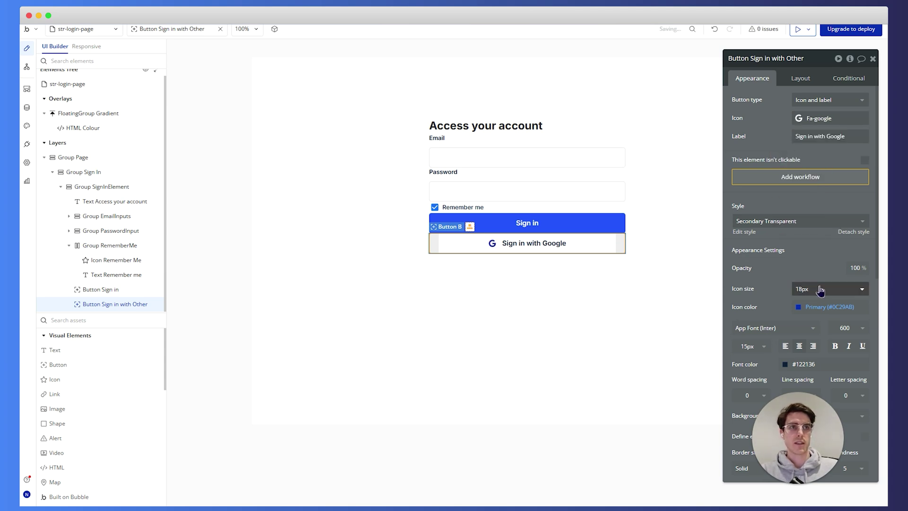
# Step: Set the Google icon's color on Button Sign in with Other to Destructive 50 (#EF2F15)
pyautogui.click(818, 308)
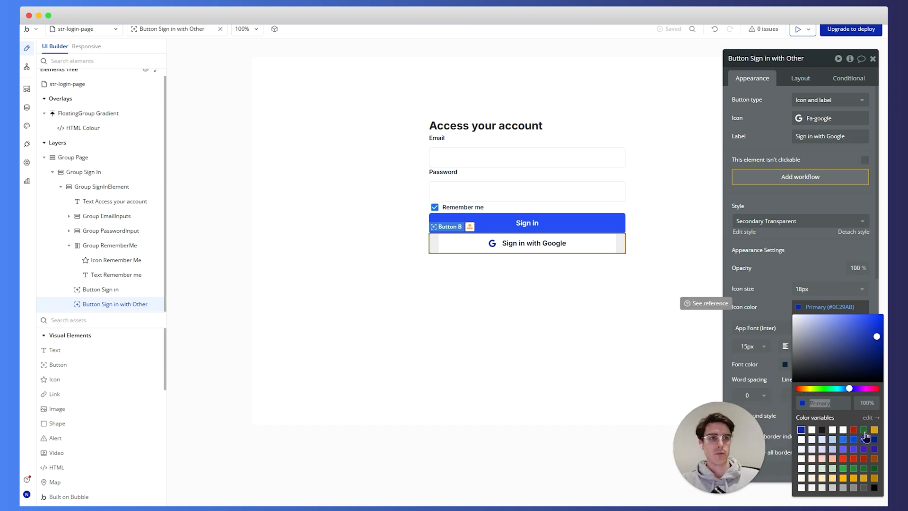
pyautogui.click(843, 459)
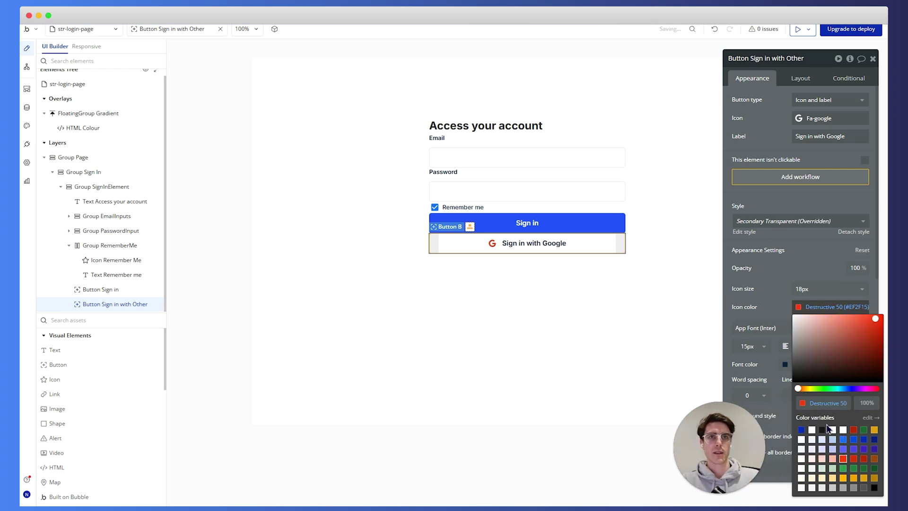
pyautogui.click(777, 261)
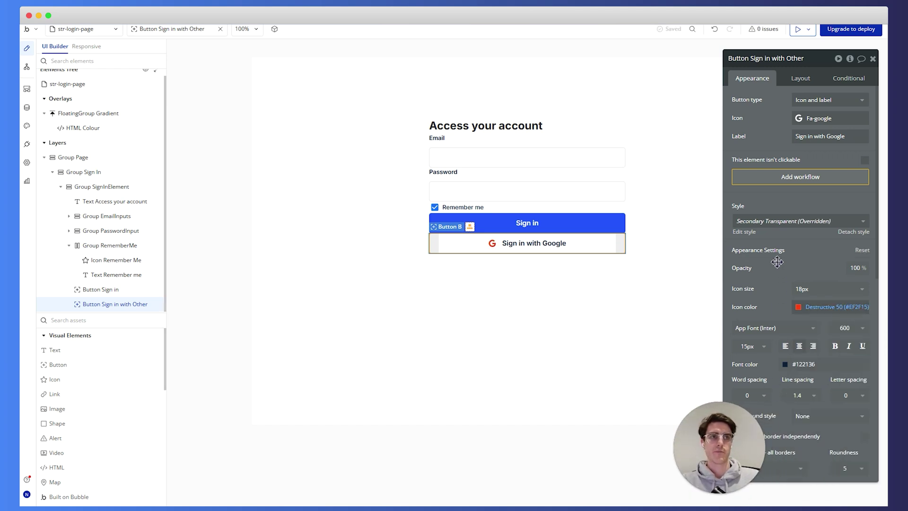
pyautogui.click(633, 264)
# Step: Duplicate Button Sign in with Other by copying and pasting it within Group SignInElement
pyautogui.click(602, 250)
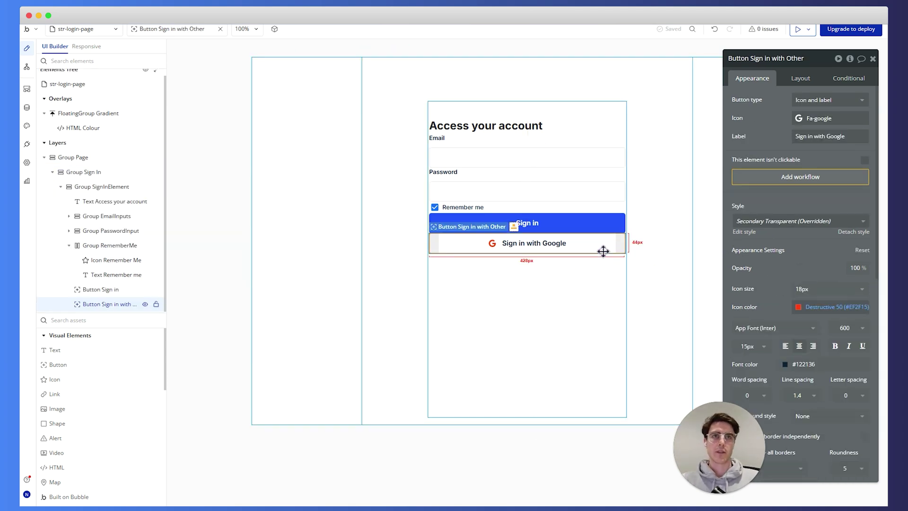
pyautogui.rightClick(101, 305)
pyautogui.click(202, 412)
pyautogui.rightClick(99, 304)
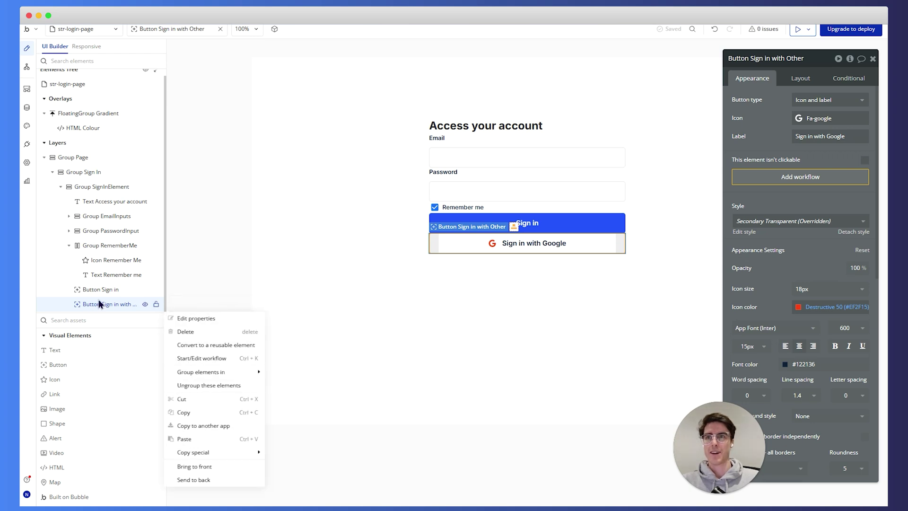
pyautogui.click(195, 439)
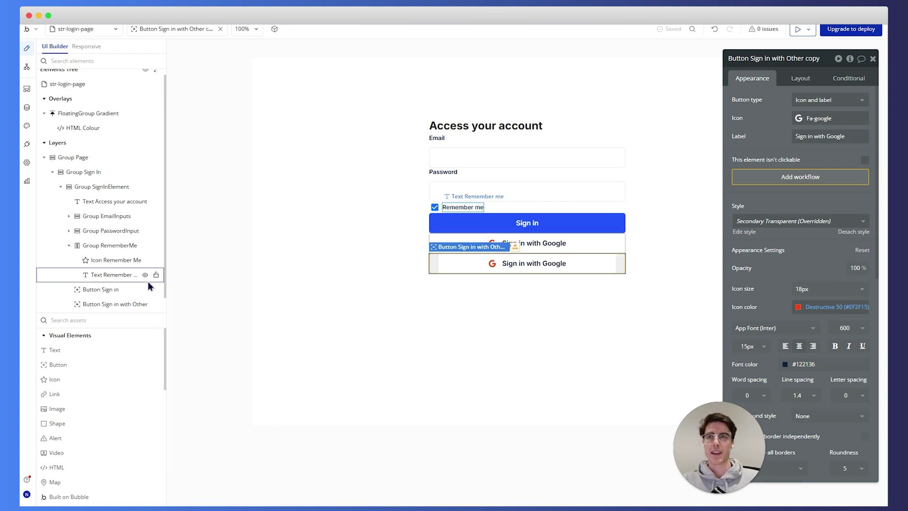
# Step: Set the duplicated button's type to Label and its label to "Sign in with code"
pyautogui.moveTo(105, 294)
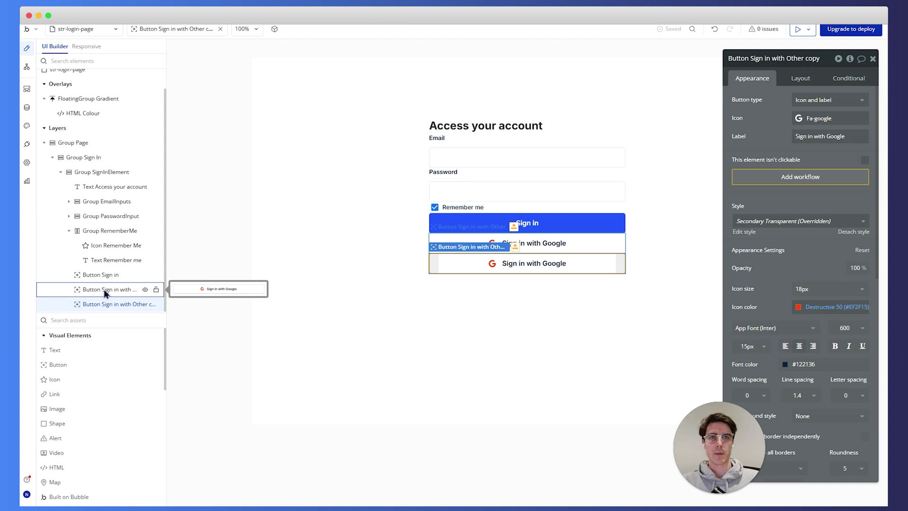
pyautogui.click(816, 103)
pyautogui.click(821, 125)
pyautogui.tripleClick(822, 122)
pyautogui.write('Sign in with ke')
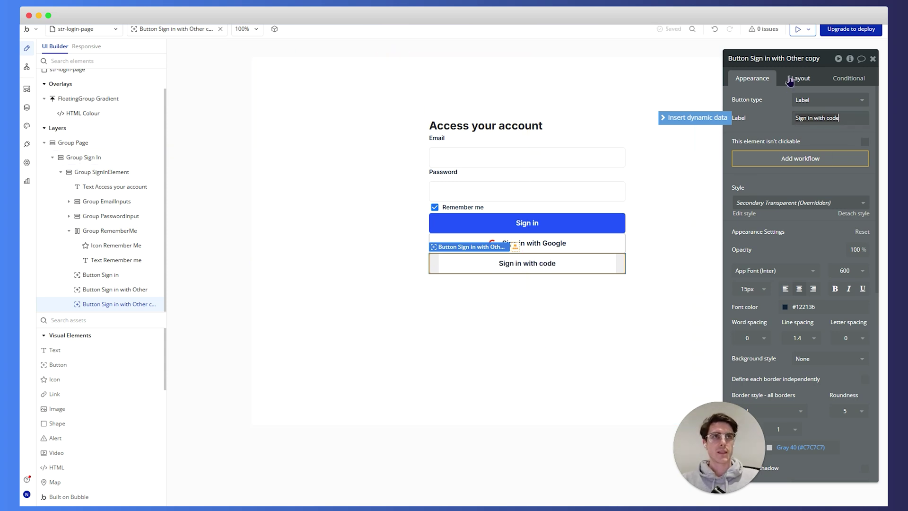
# Step: Rename the duplicated button as Button Sign in with code
pyautogui.moveTo(787, 58); pyautogui.dragTo(821, 61)
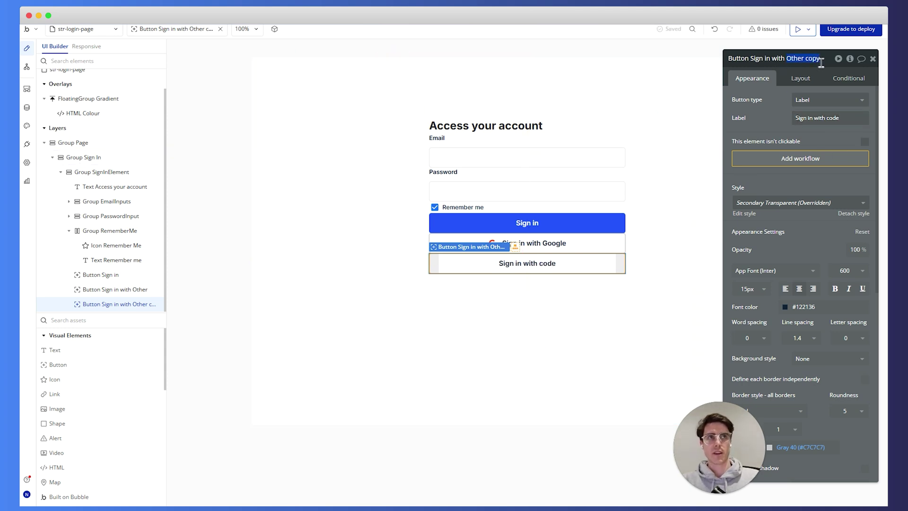
pyautogui.write('code')
pyautogui.press('Tab')
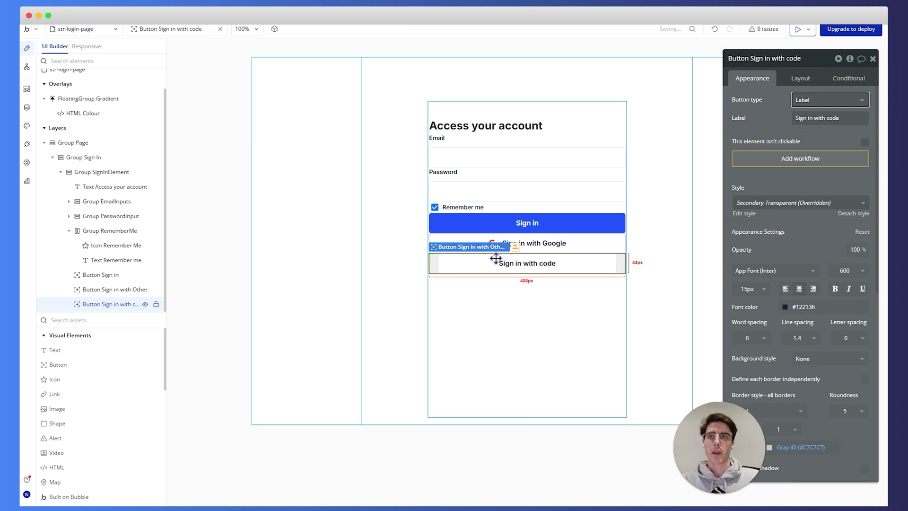
# Step: Duplicate Button Sign in with code by copying and pasting it below the original
pyautogui.rightClick(104, 305)
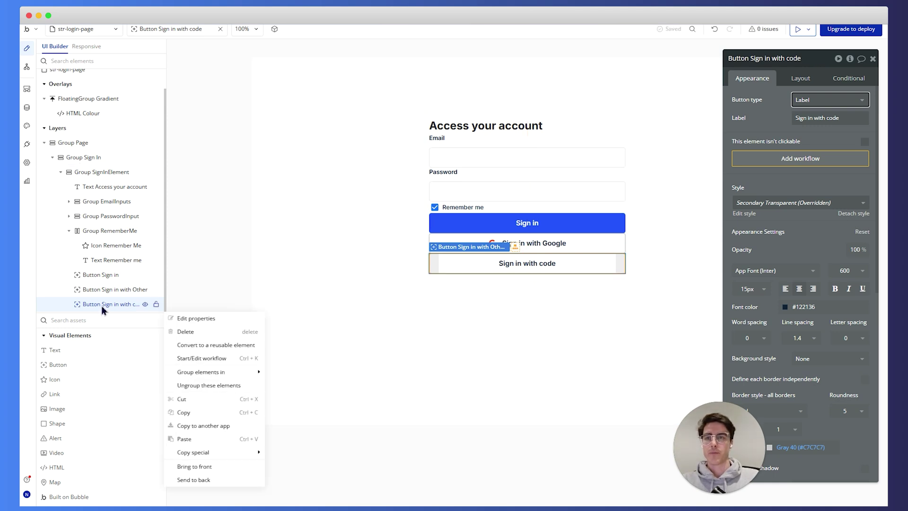
pyautogui.click(176, 411)
pyautogui.rightClick(103, 307)
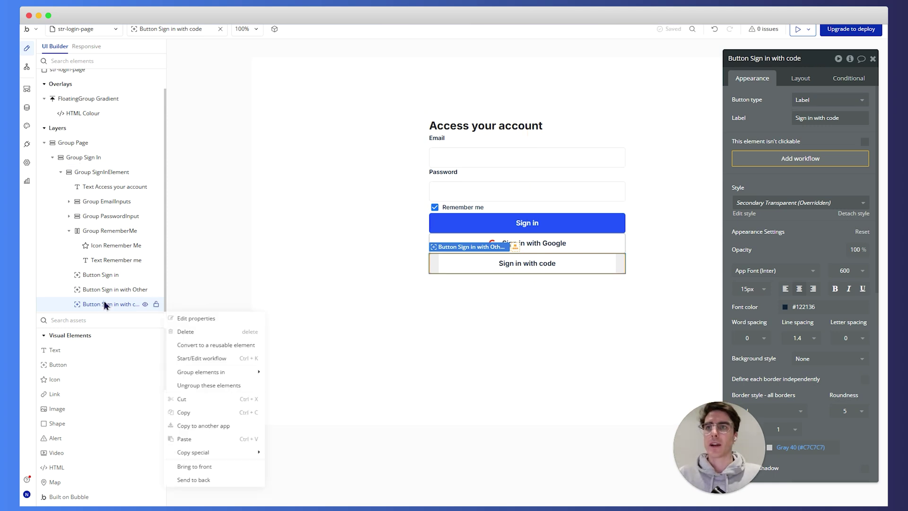
pyautogui.click(185, 439)
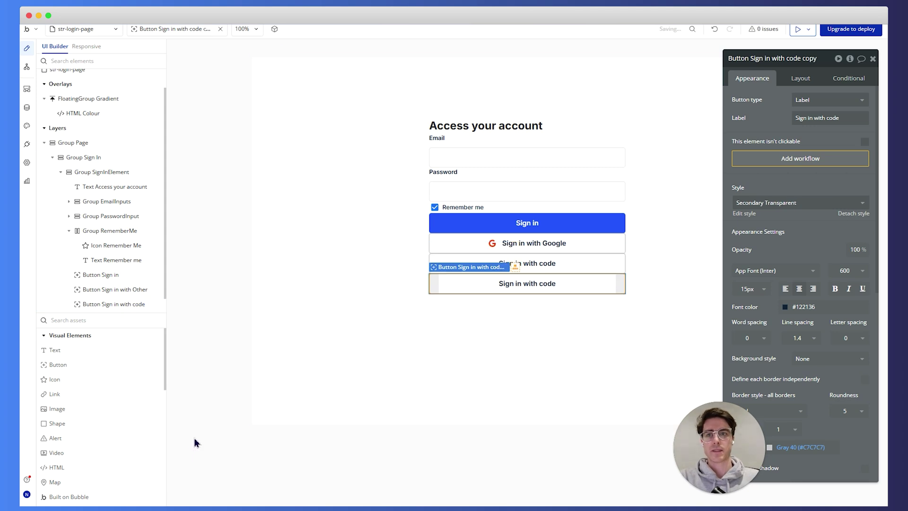
# Step: Rename the new copy as Button Sign in with SSO and set its label to "Sign in with SSO"
pyautogui.click(800, 58)
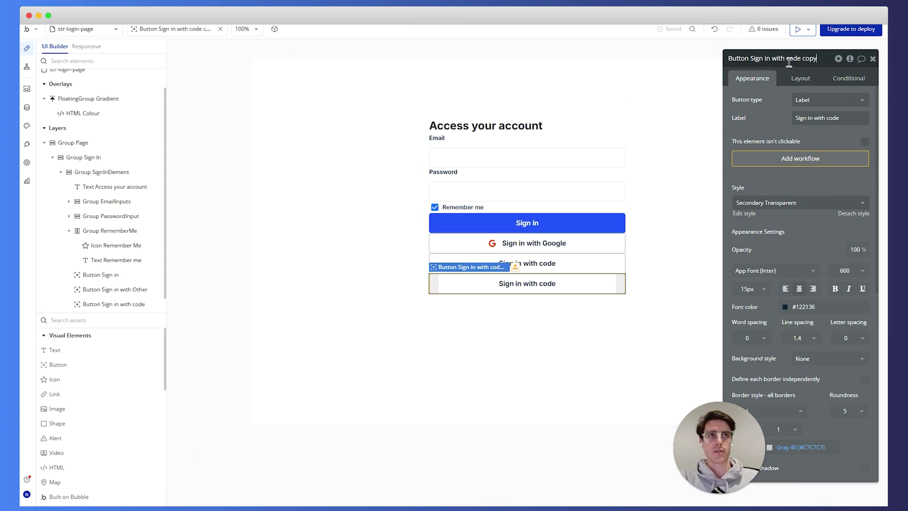
pyautogui.moveTo(789, 61); pyautogui.dragTo(819, 67)
pyautogui.write('SSO')
pyautogui.click(840, 118)
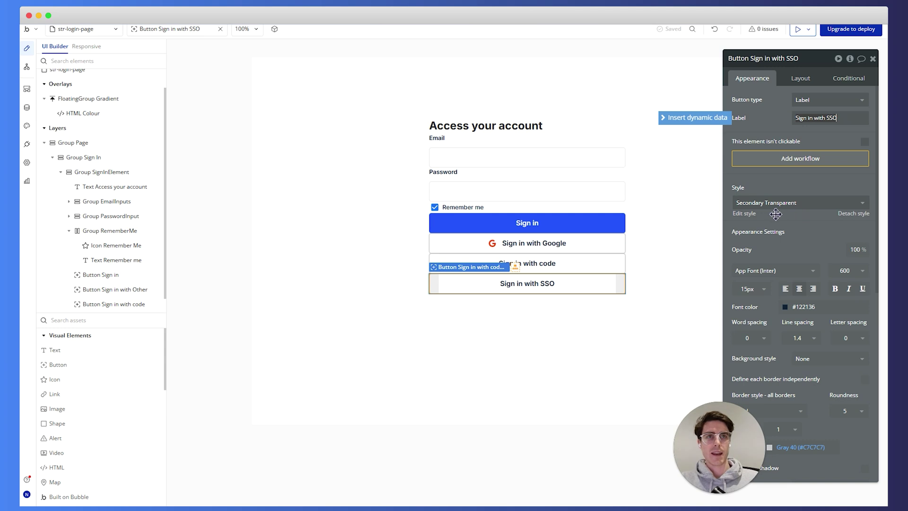
pyautogui.click(534, 397)
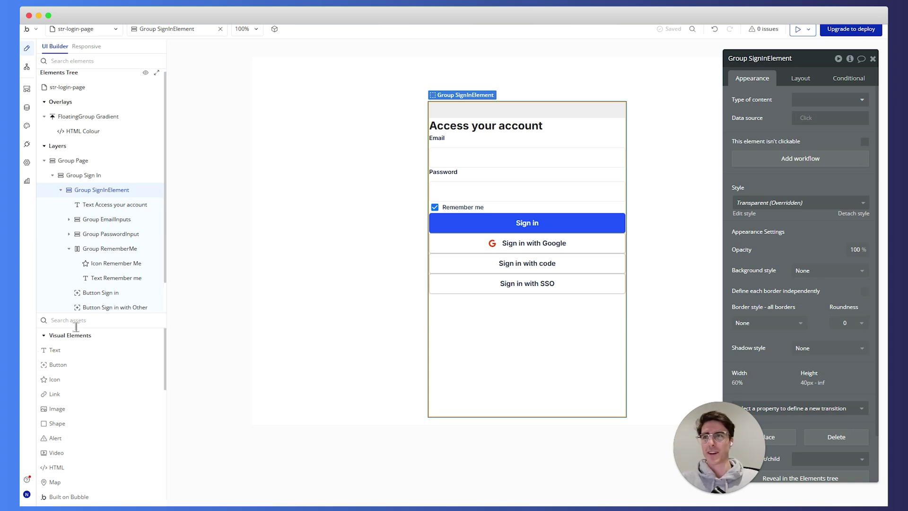
# Step: Add a Shape between Group RememberMe and Button Sign in, and rename it as Shape Left
pyautogui.click(70, 250)
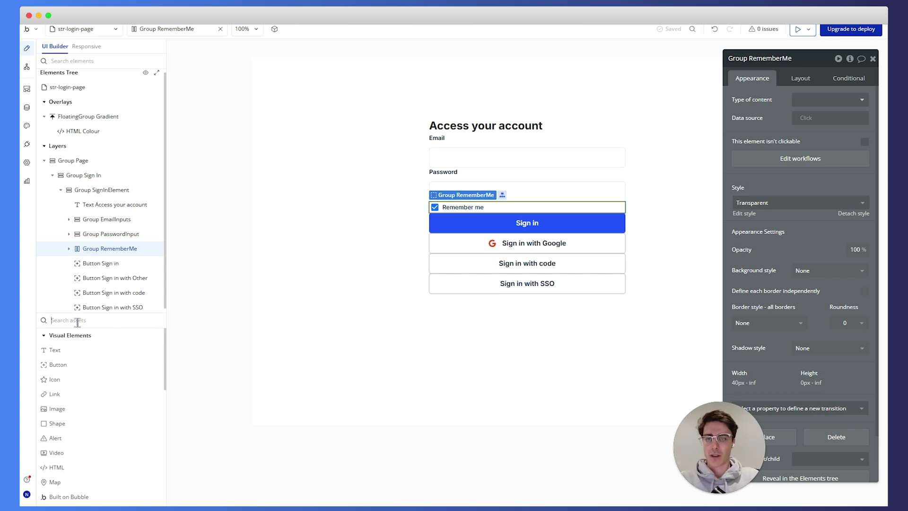
pyautogui.write('shape')
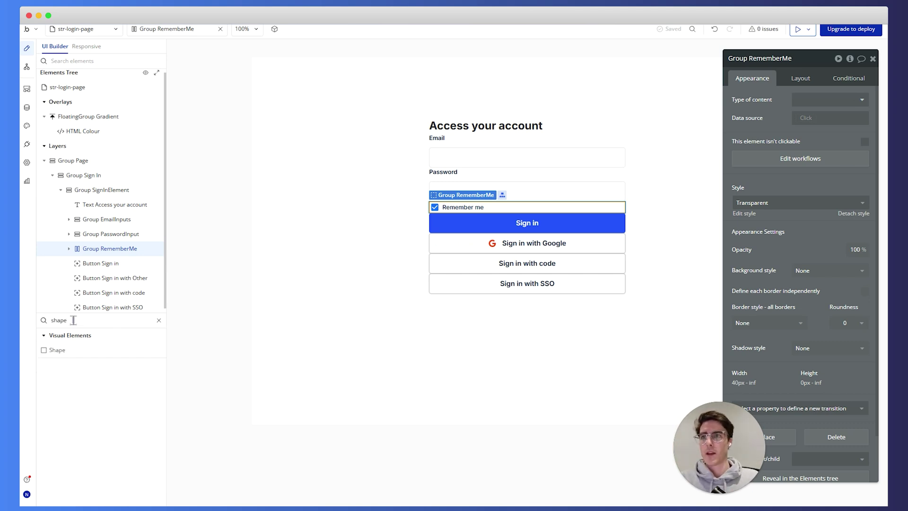
pyautogui.click(71, 350)
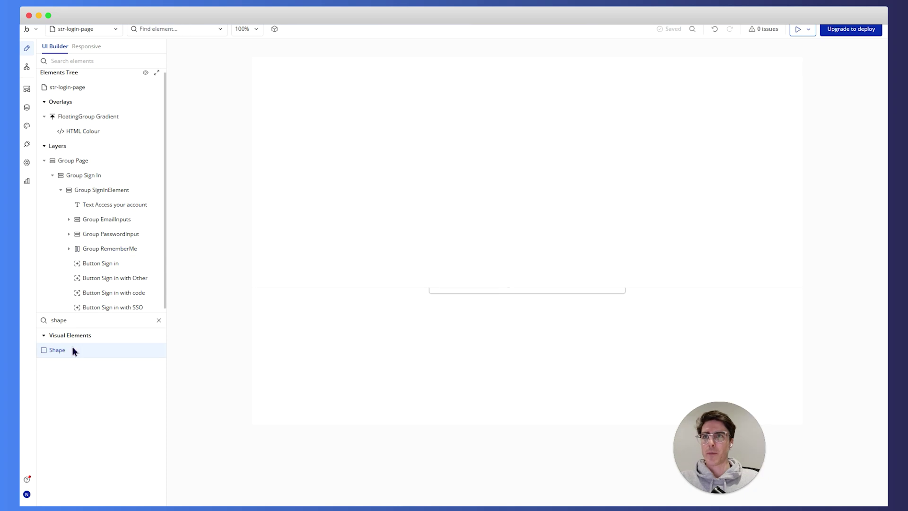
pyautogui.click(77, 263)
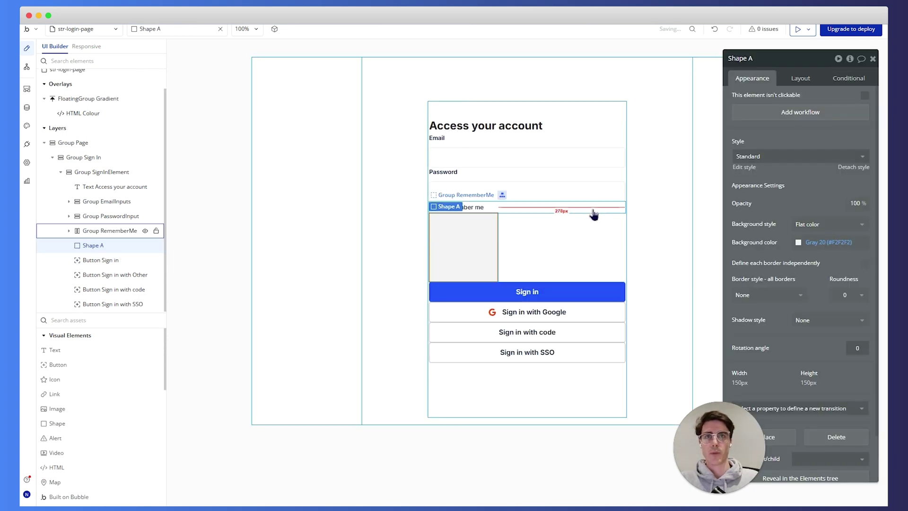
pyautogui.doubleClick(763, 64)
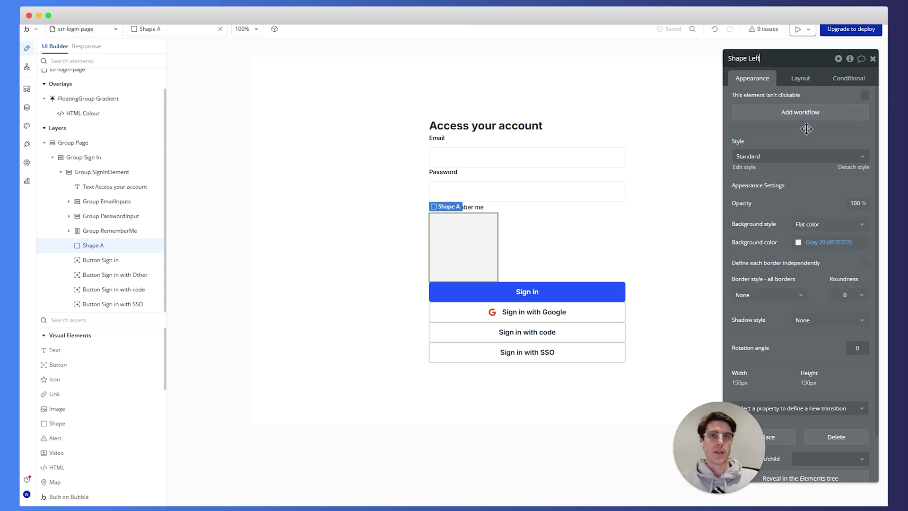
# Step: Set Shape Left's fixed width to 45% and its fixed height to 2 px
pyautogui.click(806, 85)
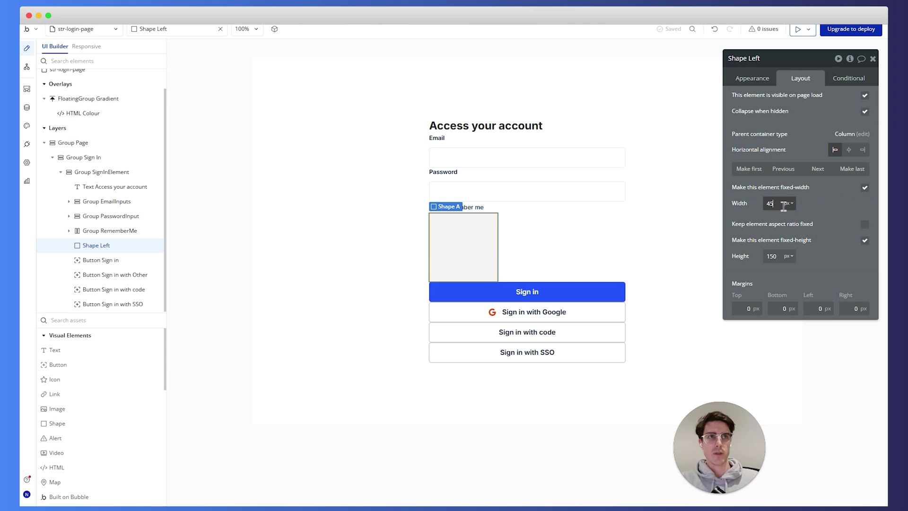
pyautogui.click(789, 204)
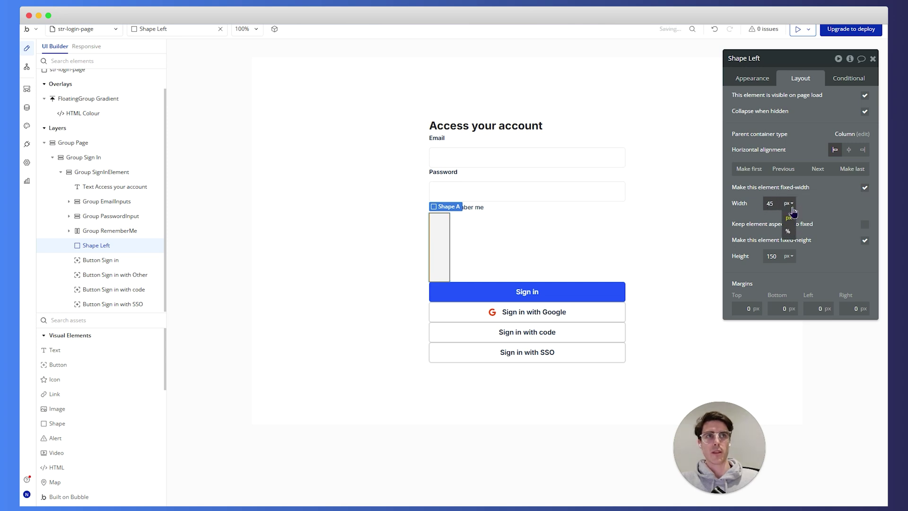
pyautogui.click(788, 230)
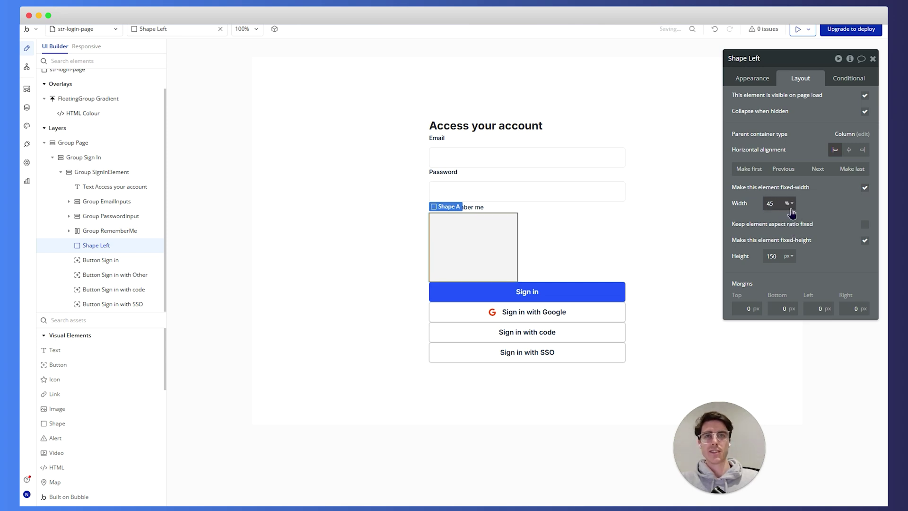
pyautogui.click(780, 256)
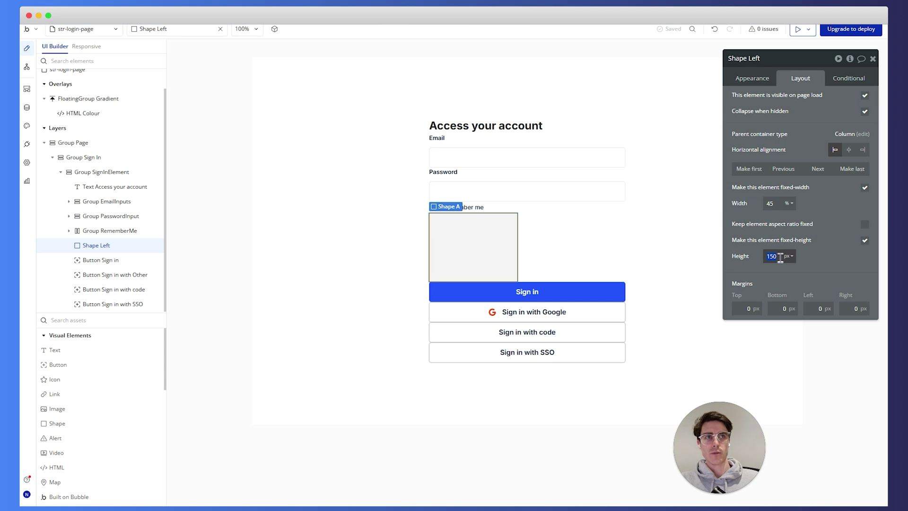
pyautogui.press('Tab')
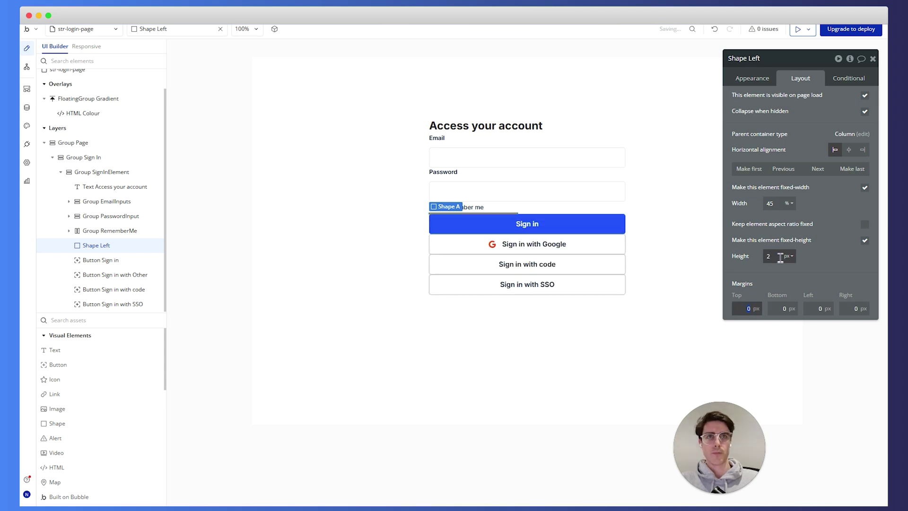
pyautogui.click(808, 269)
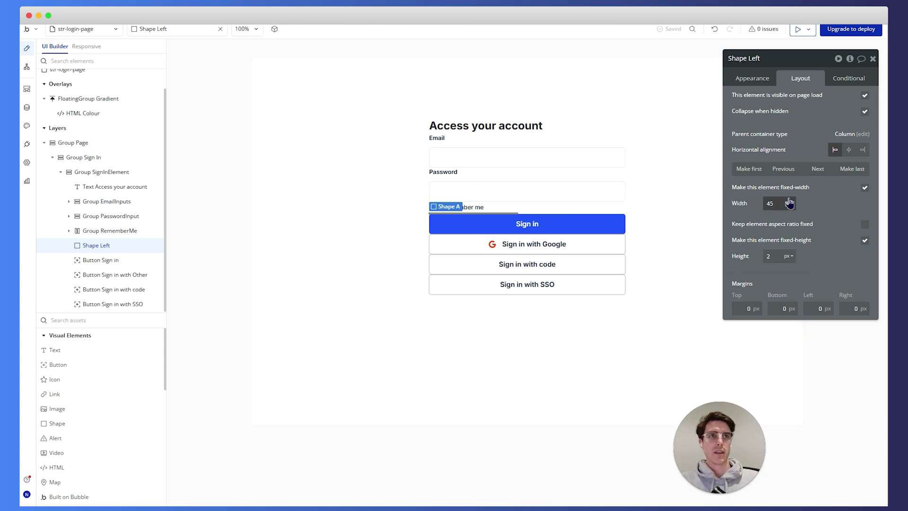
# Step: Duplicate Shape Left by copying and pasting it, and rename the copy as Shape Right
pyautogui.rightClick(99, 251)
pyautogui.click(97, 255)
pyautogui.rightClick(96, 254)
pyautogui.click(197, 352)
pyautogui.rightClick(106, 251)
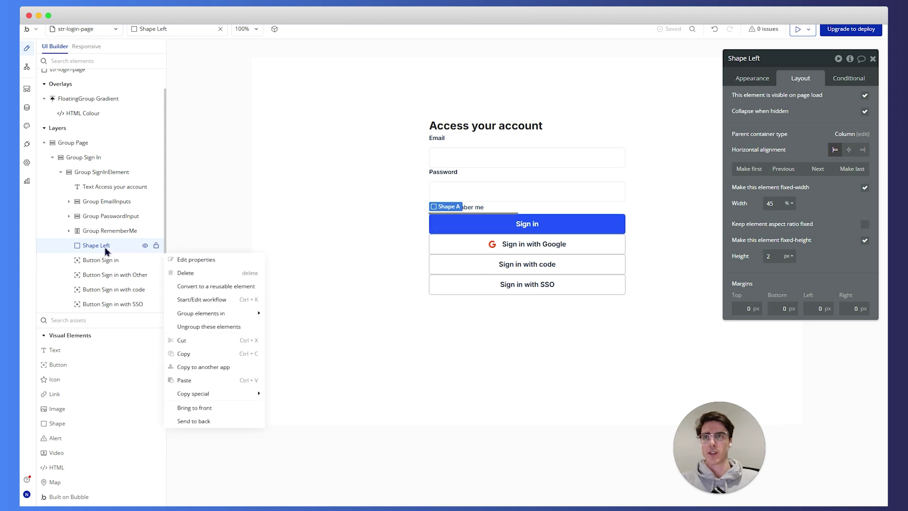
pyautogui.click(203, 379)
pyautogui.click(775, 59)
pyautogui.moveTo(750, 60); pyautogui.dragTo(779, 63)
pyautogui.write('Righ')
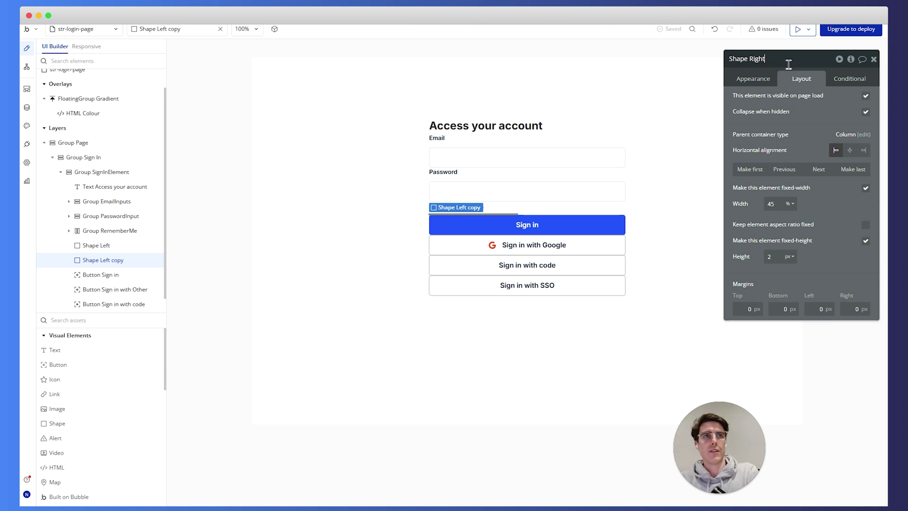
pyautogui.press('Tab')
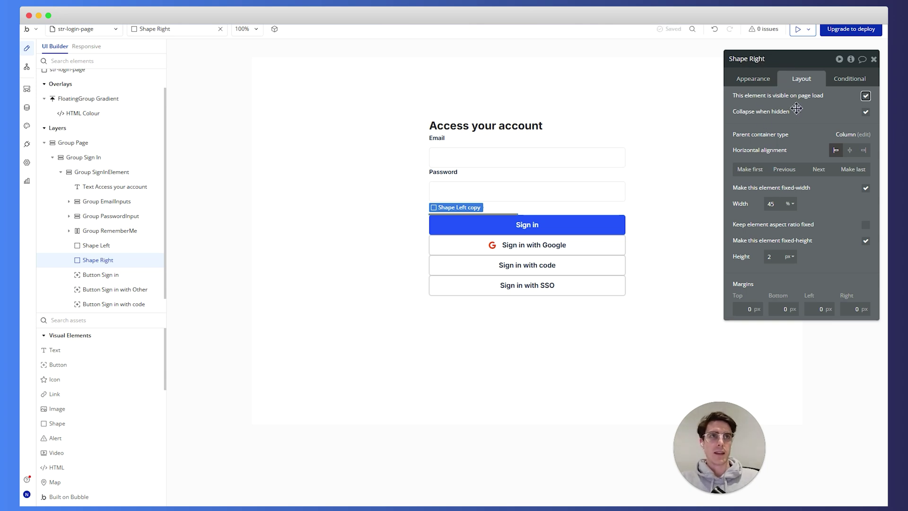
# Step: Group Shape Left and Shape Right together in a row container
pyautogui.click(116, 249)
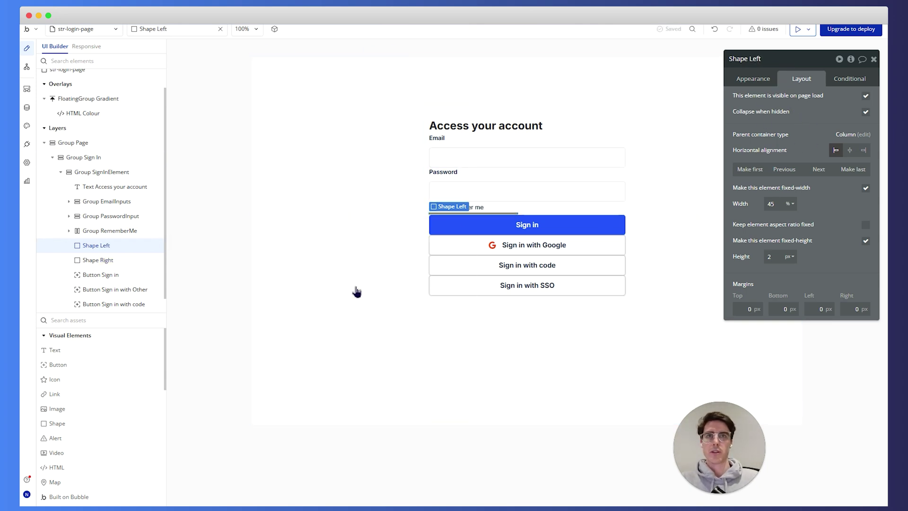
pyautogui.click(99, 260)
pyautogui.click(115, 251)
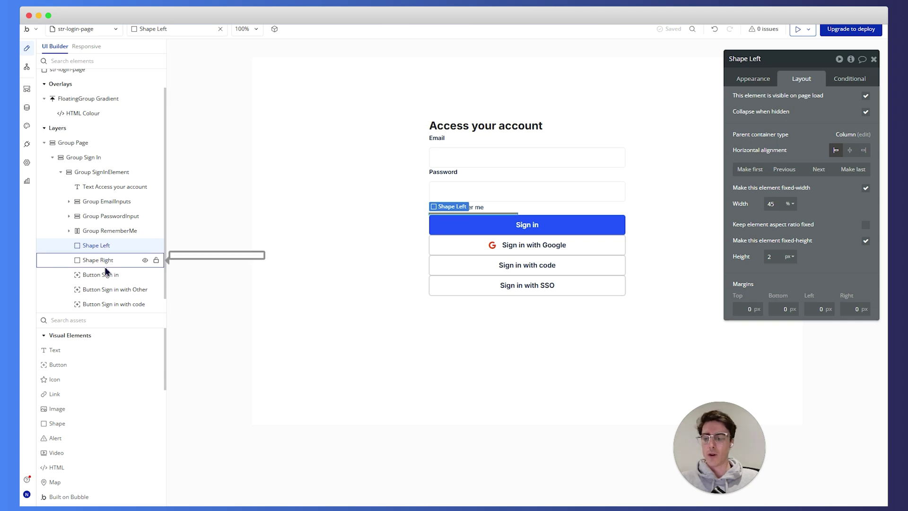
pyautogui.keyDown('shift'); pyautogui.click(107, 262); pyautogui.keyUp('shift')
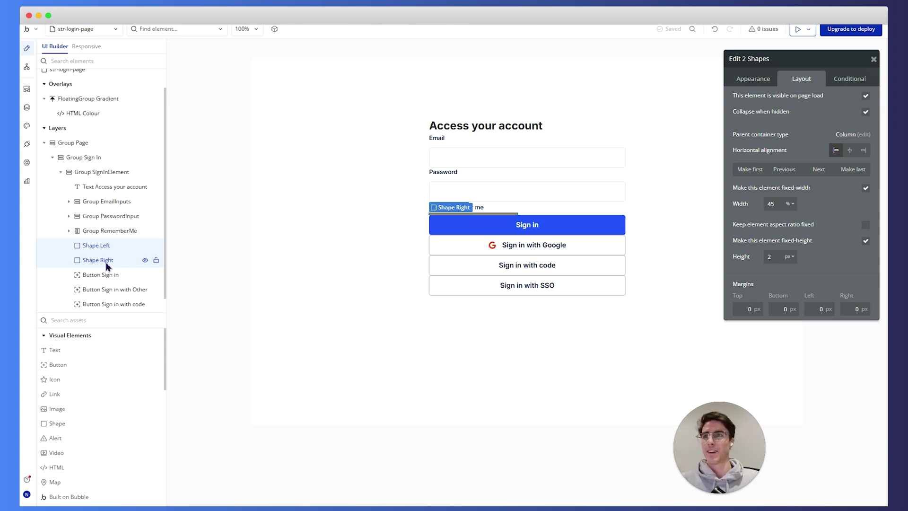
pyautogui.rightClick(107, 266)
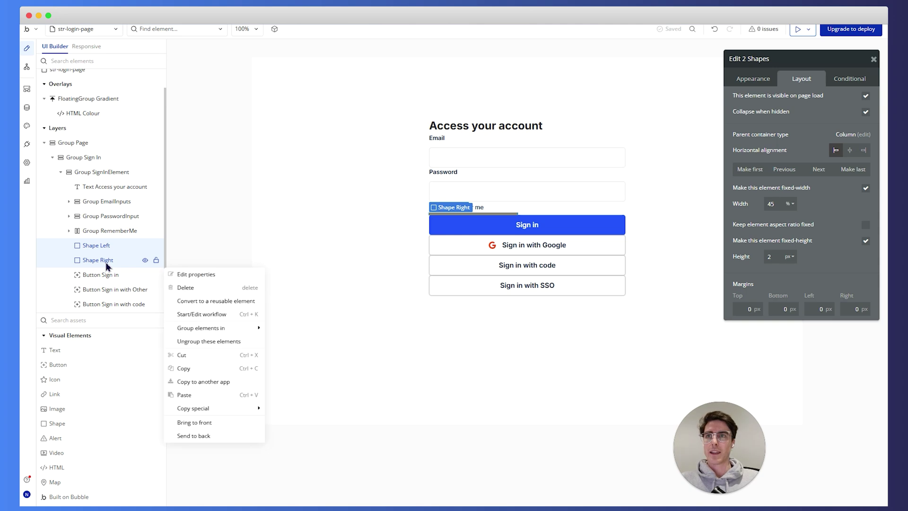
pyautogui.moveTo(198, 331)
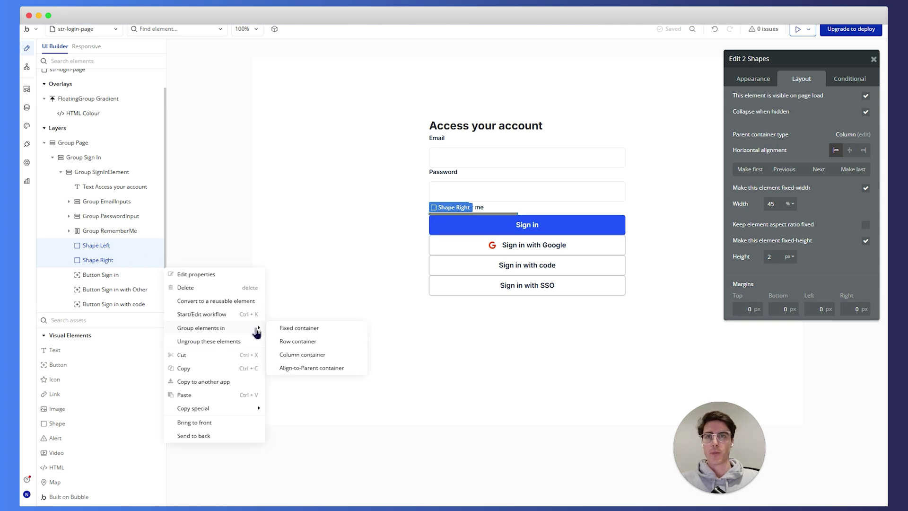
pyautogui.click(298, 342)
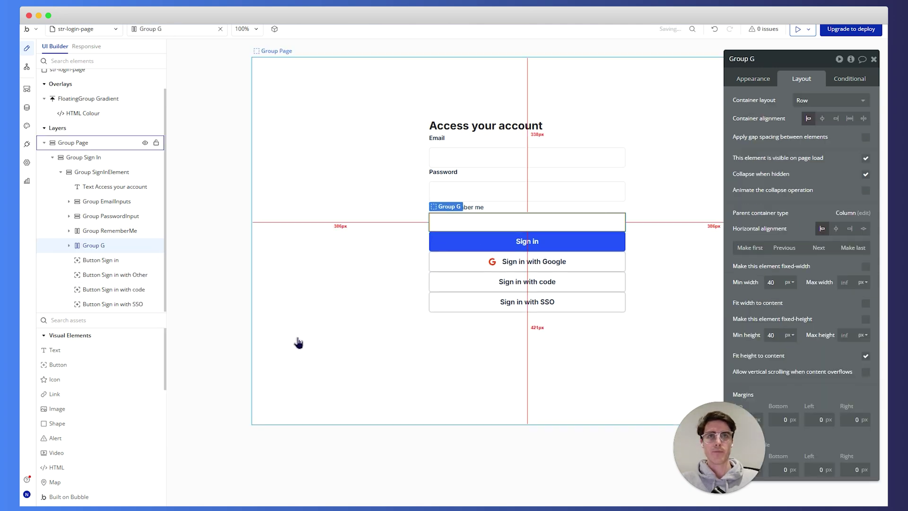
# Step: Rename the new row container as Group OR and set its minimum height to 0 px
pyautogui.doubleClick(786, 57)
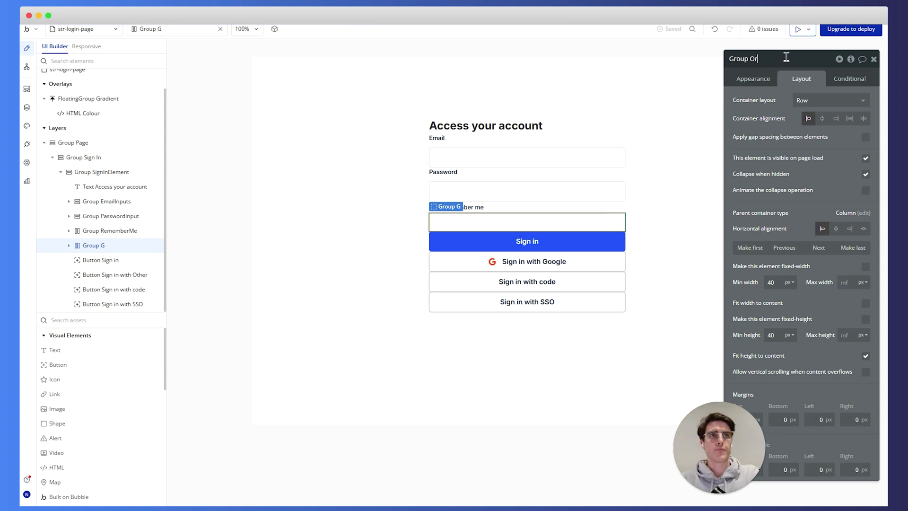
pyautogui.press('Return')
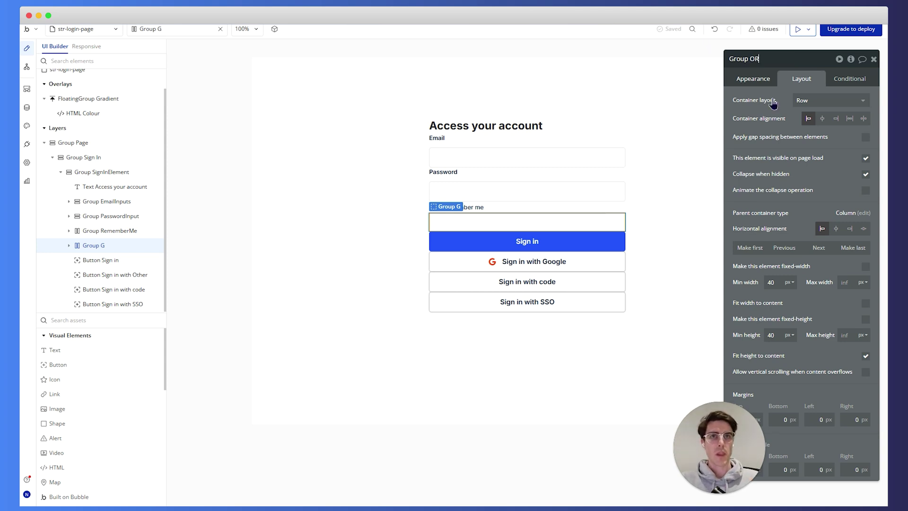
pyautogui.click(778, 335)
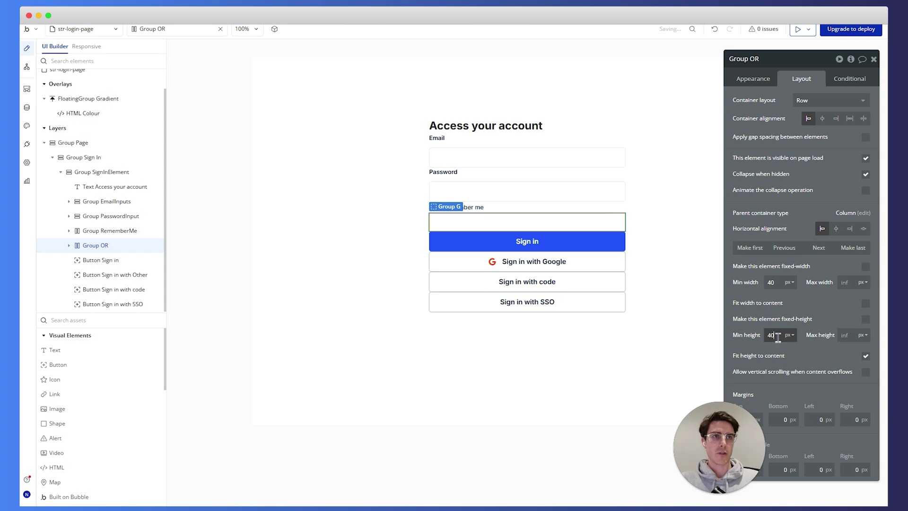
pyautogui.write('0')
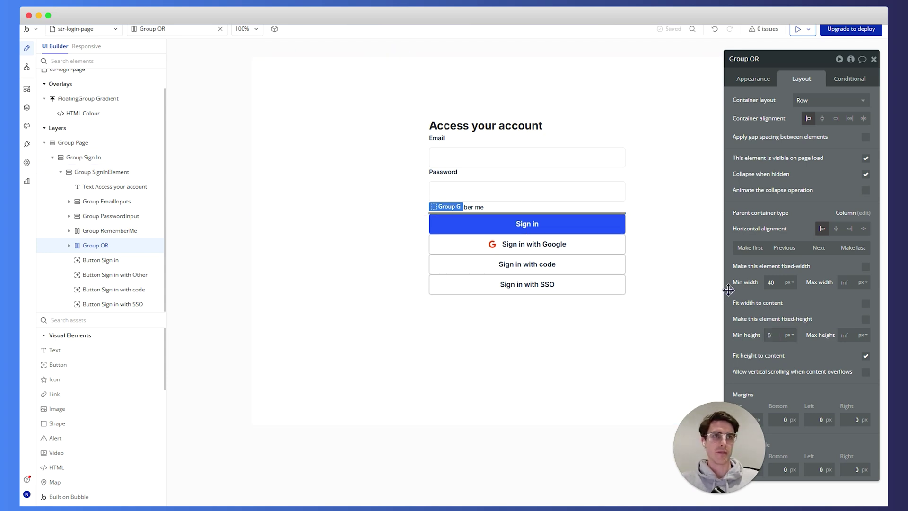
# Step: Add a Text element inside Group OR between Shape Left and Shape Right, with the content "OR"
pyautogui.click(70, 246)
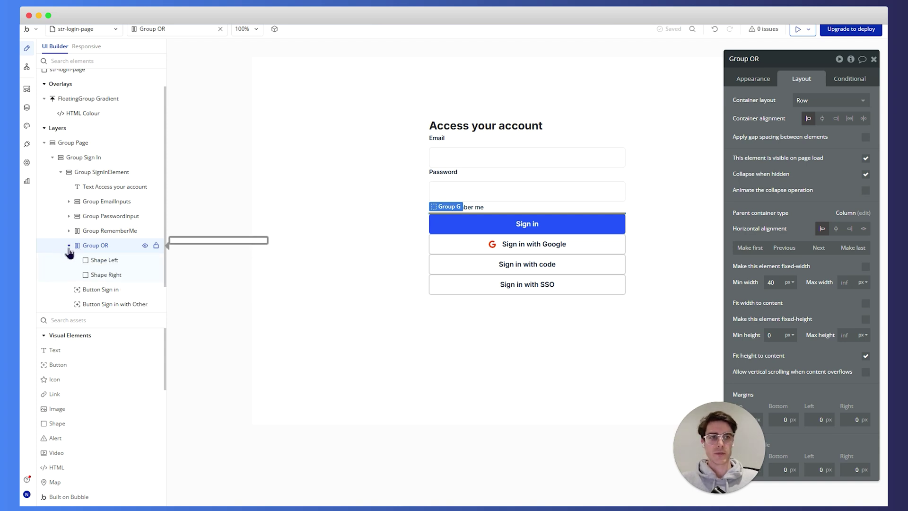
pyautogui.click(67, 350)
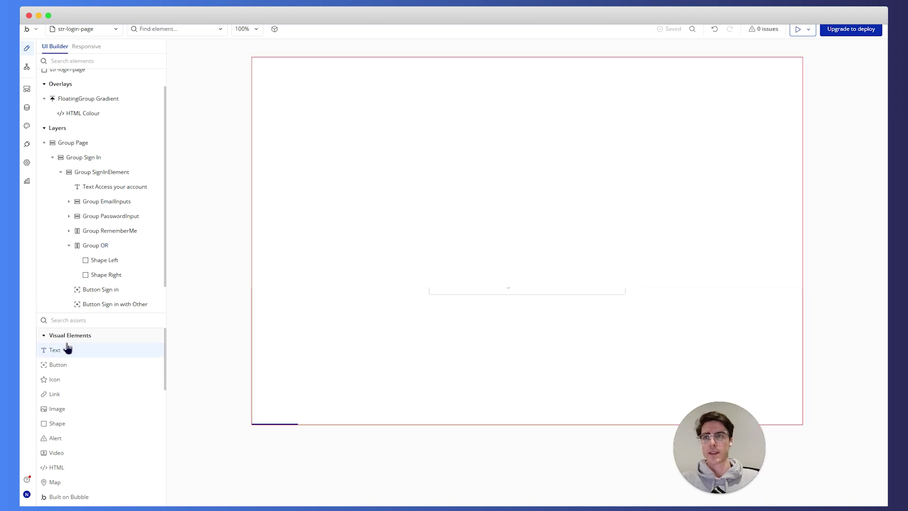
pyautogui.moveTo(75, 353); pyautogui.dragTo(109, 268)
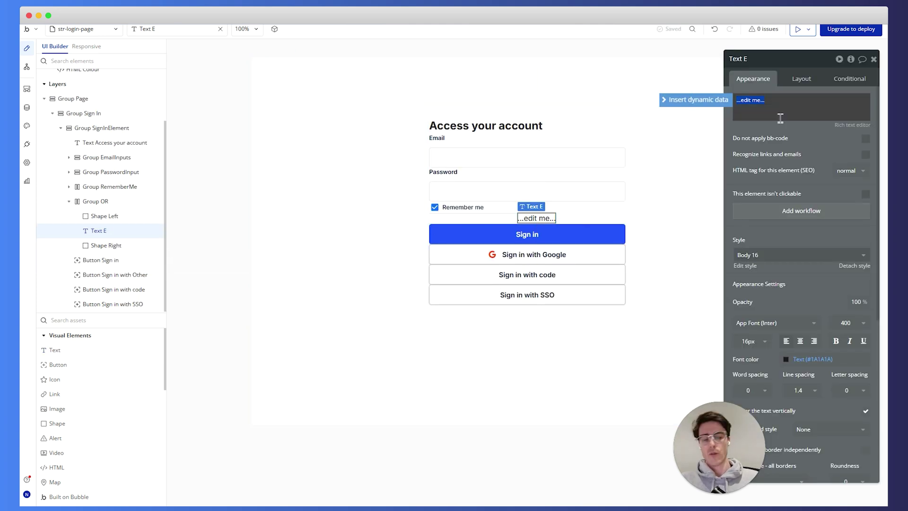
pyautogui.write('OR')
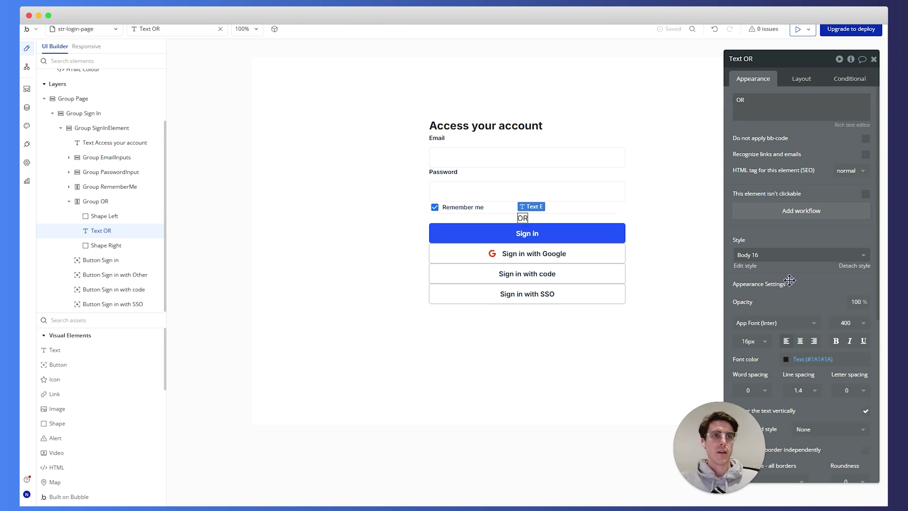
# Step: Set the OR text's font size to 12 px
pyautogui.click(750, 341)
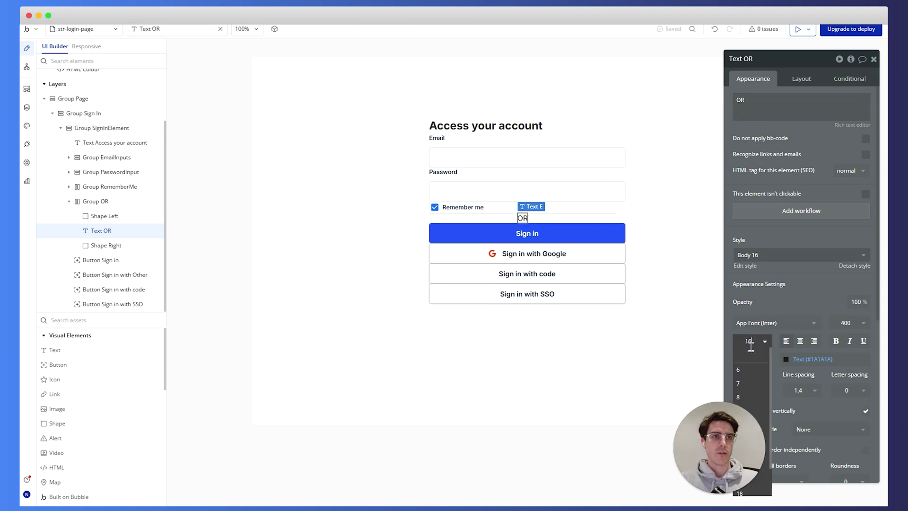
pyautogui.press('Escape')
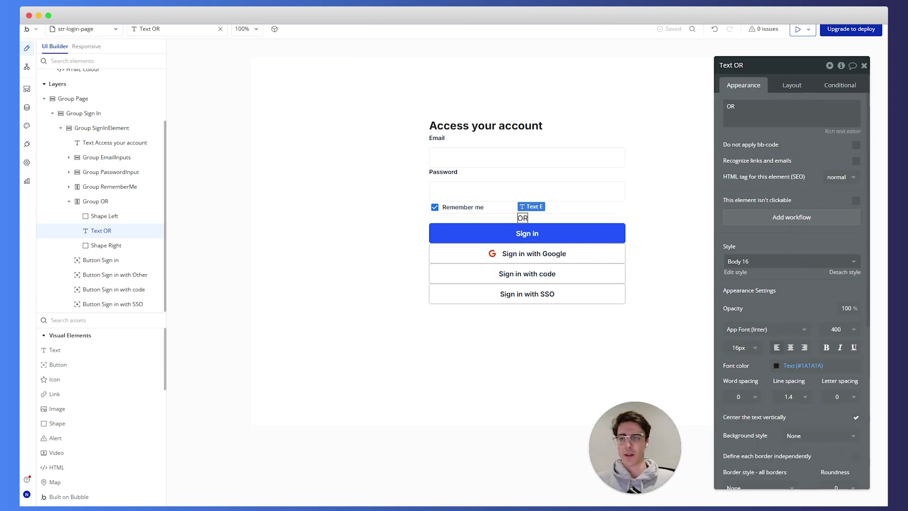
pyautogui.click(740, 348)
pyautogui.write('12')
pyautogui.press('Return')
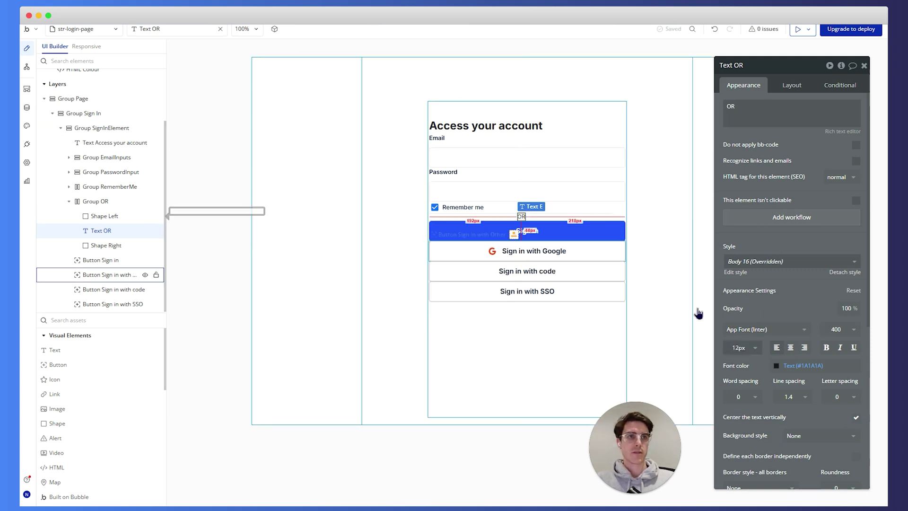
# Step: Set the OR text's font color to #122136
pyautogui.click(795, 367)
pyautogui.click(742, 368)
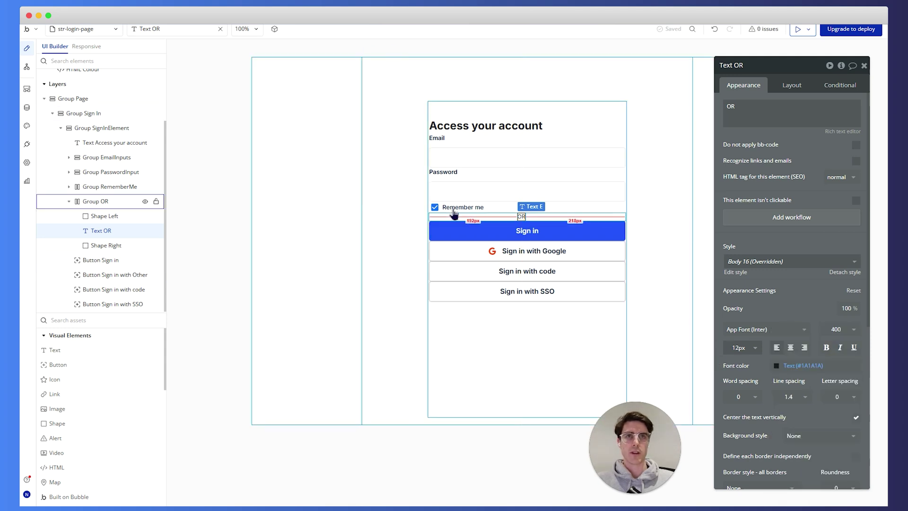
pyautogui.click(803, 365)
pyautogui.write('1')
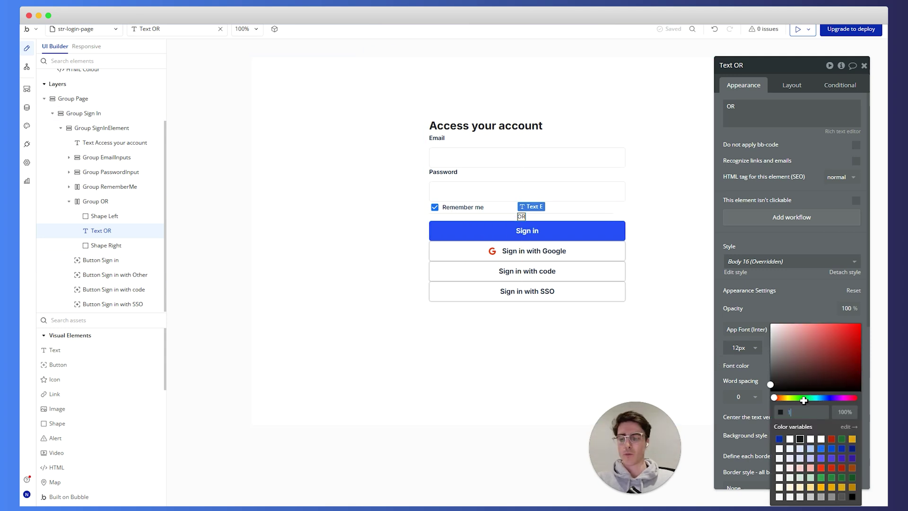
pyautogui.press('Return')
pyautogui.click(798, 366)
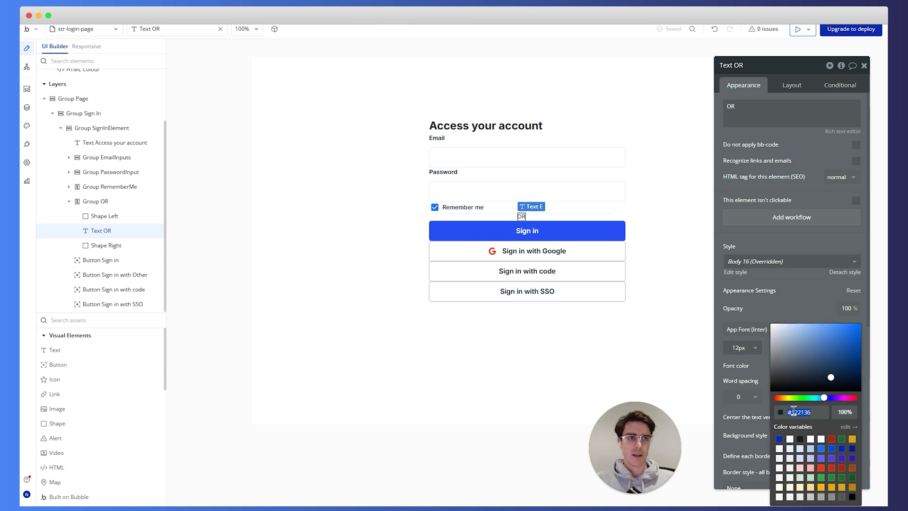
pyautogui.click(749, 372)
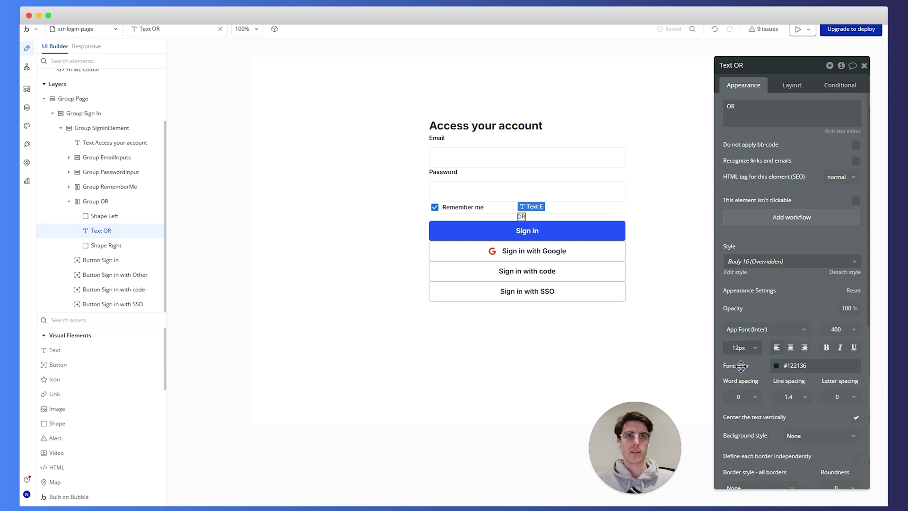
# Step: Center Shape Left vertically within Group OR
pyautogui.click(496, 219)
pyautogui.click(97, 216)
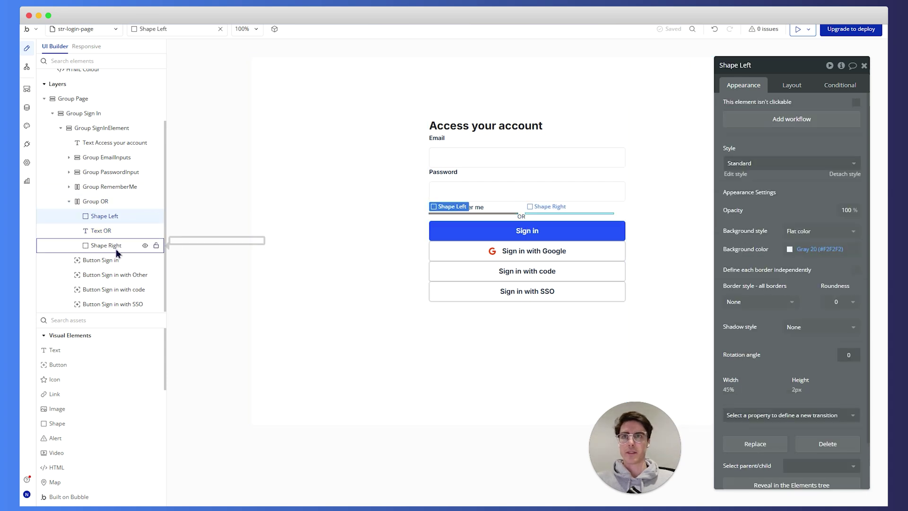
pyautogui.click(792, 89)
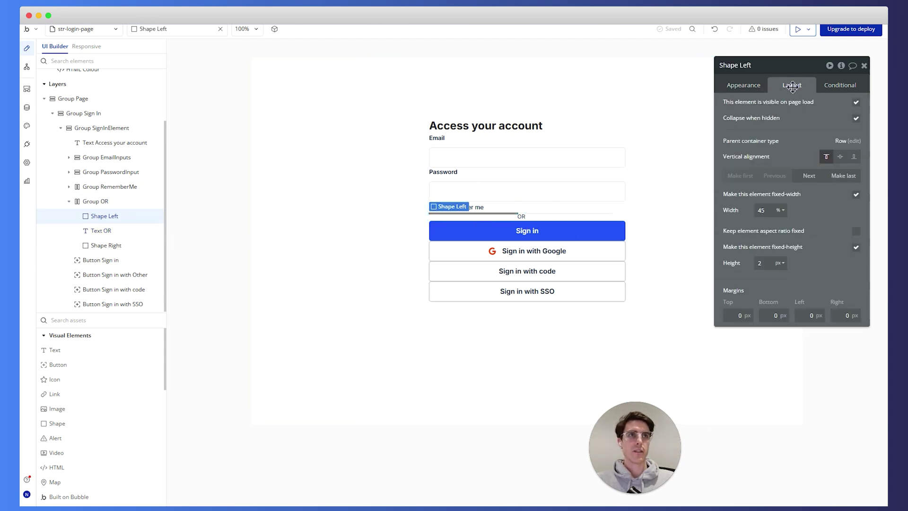
pyautogui.click(841, 158)
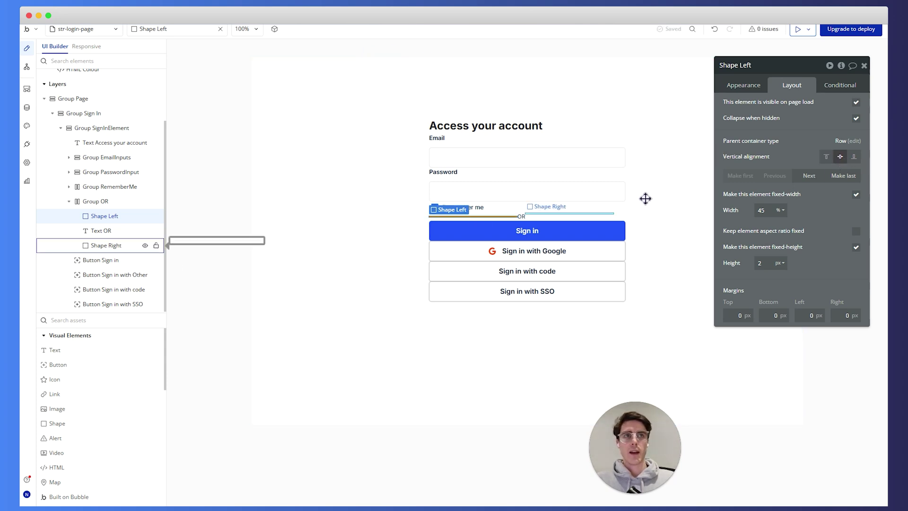
# Step: Try a 40% fixed width on Shape Left and restore it to 45%
pyautogui.write('0')
pyautogui.press('Return')
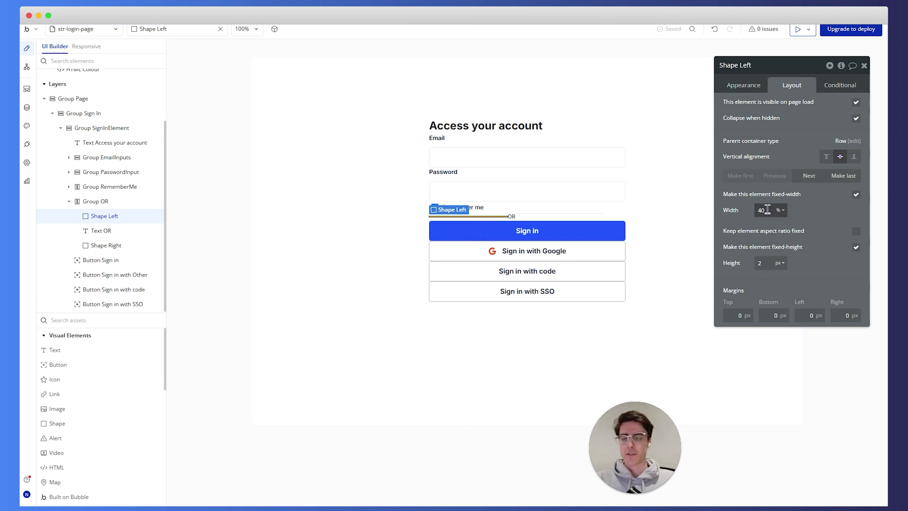
pyautogui.press('Return')
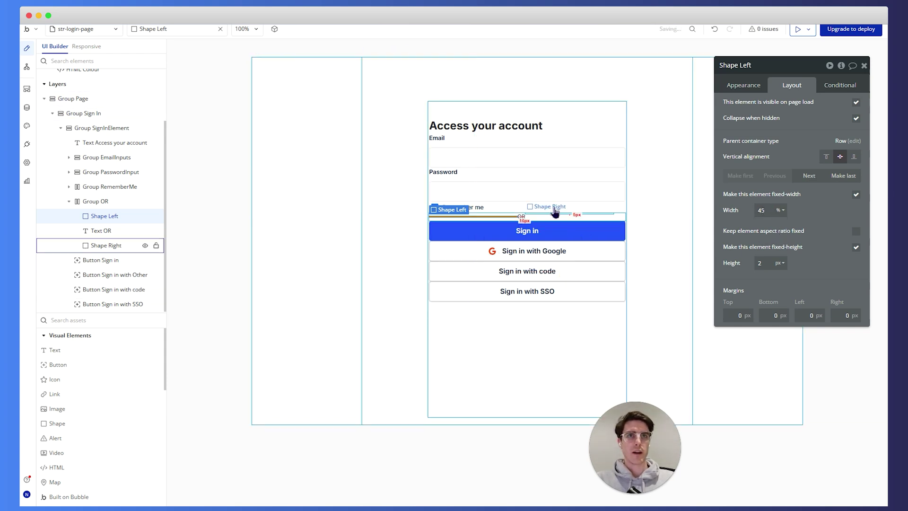
# Step: Center Shape Right vertically and set Group OR's container alignment to Space between
pyautogui.click(151, 245)
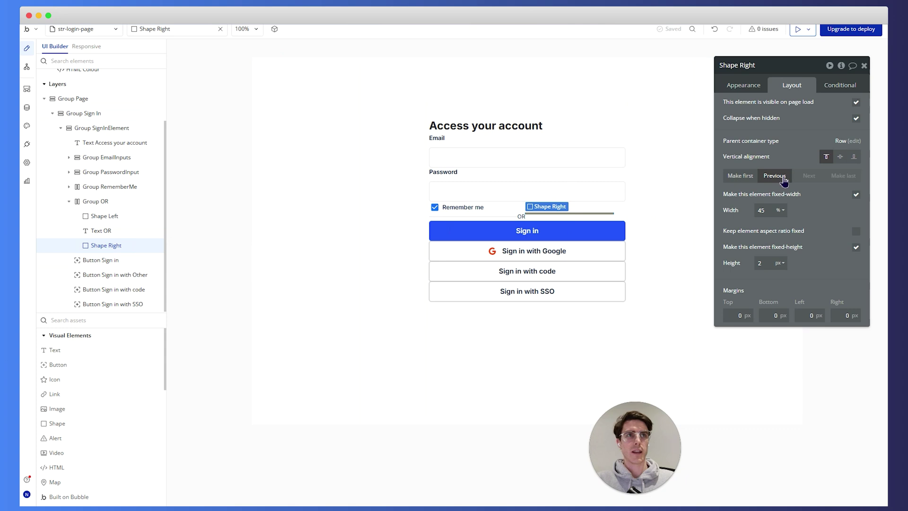
pyautogui.click(841, 156)
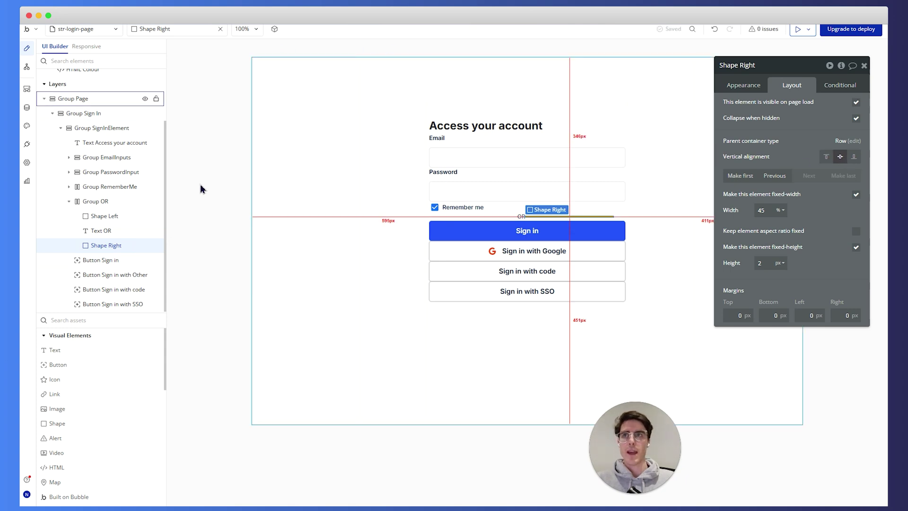
pyautogui.click(116, 205)
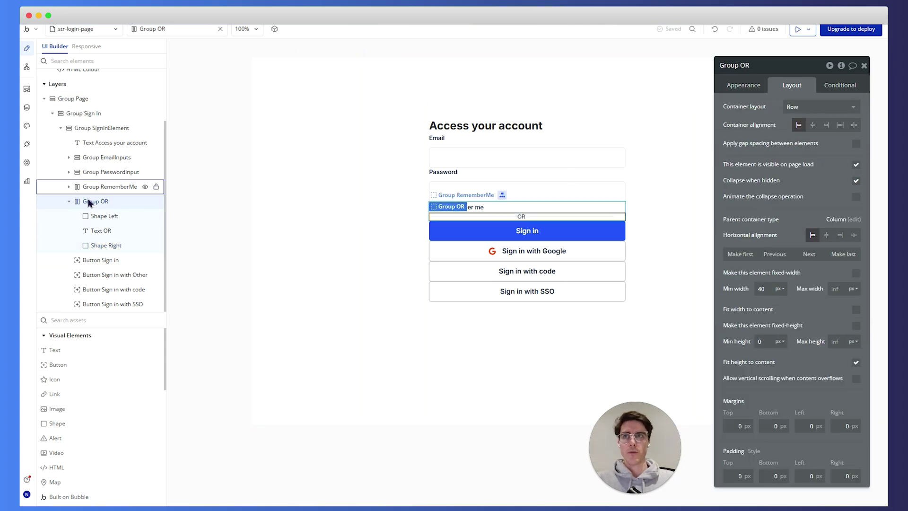
pyautogui.click(856, 126)
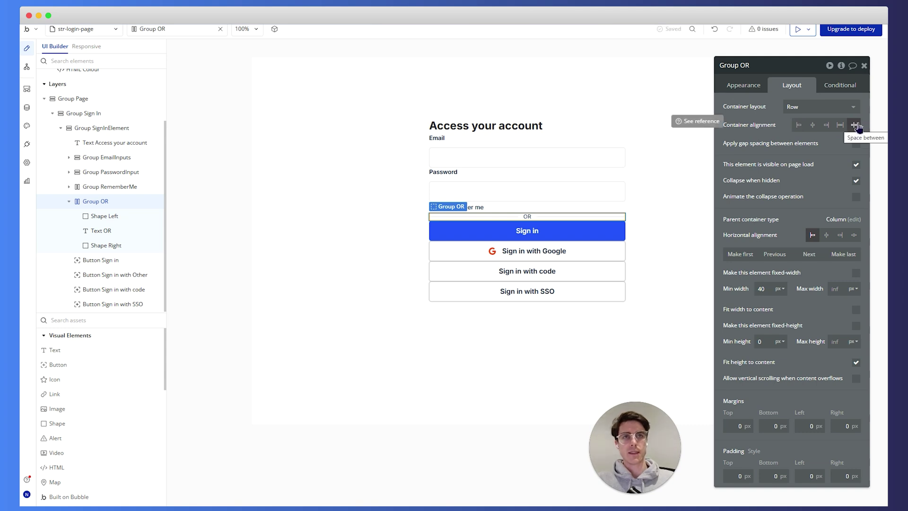
pyautogui.click(548, 360)
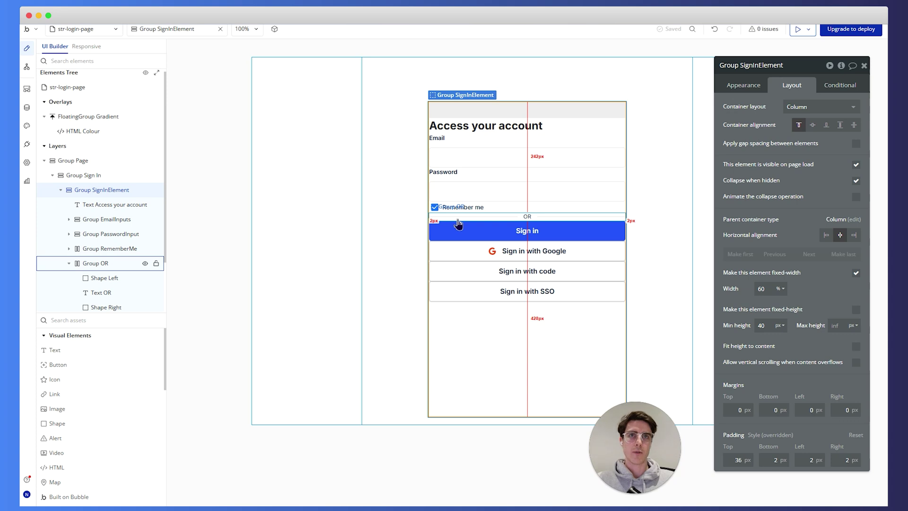
pyautogui.click(543, 218)
pyautogui.click(533, 320)
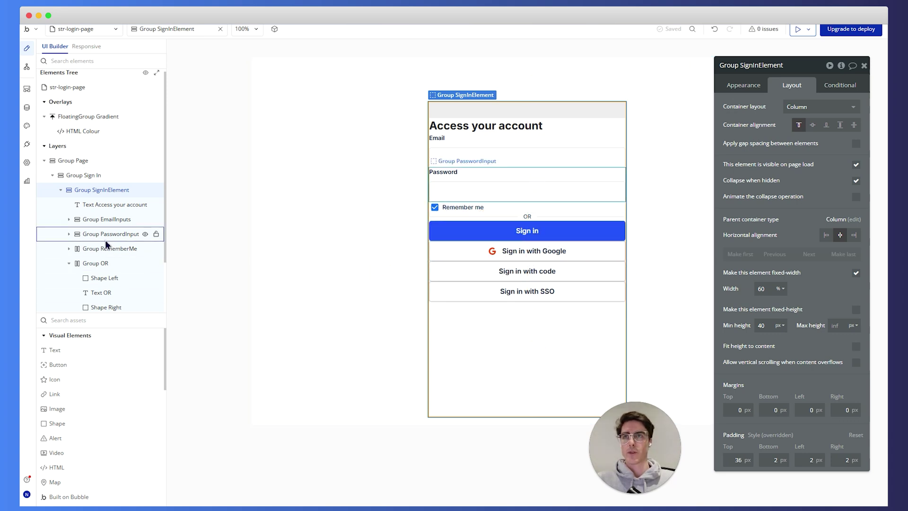
# Step: Move Group OR down one place so it sits below the Sign in button
pyautogui.click(99, 264)
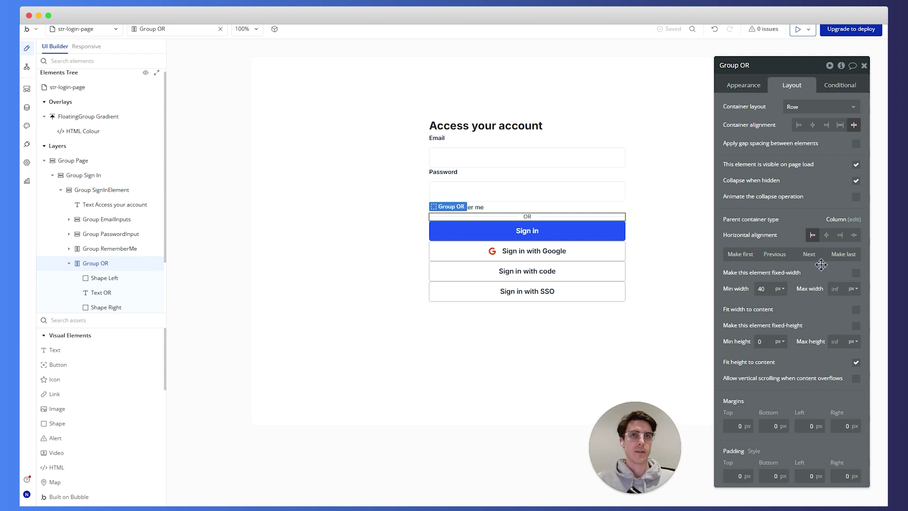
pyautogui.click(809, 254)
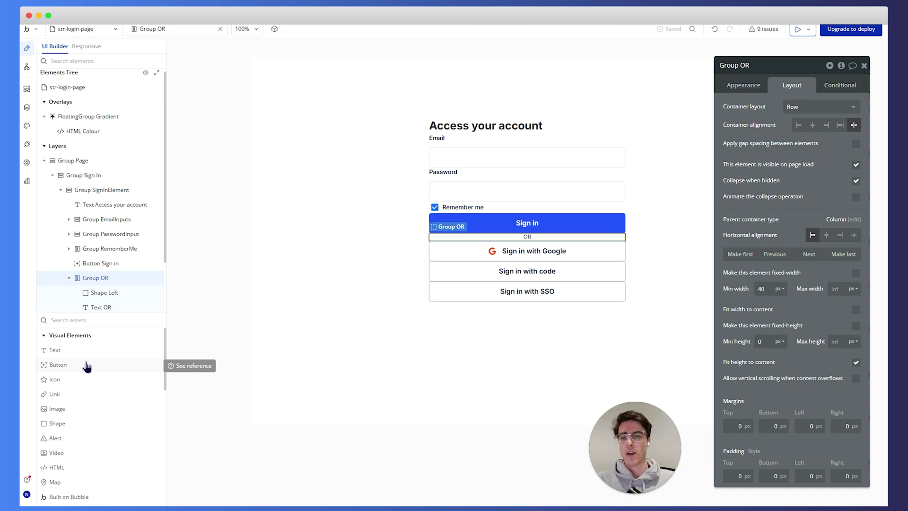
# Step: Add a button below Sign in with SSO in Group SignInElement and detach its style
pyautogui.moveTo(87, 366); pyautogui.dragTo(94, 263)
pyautogui.scroll(-1, 94, 262)
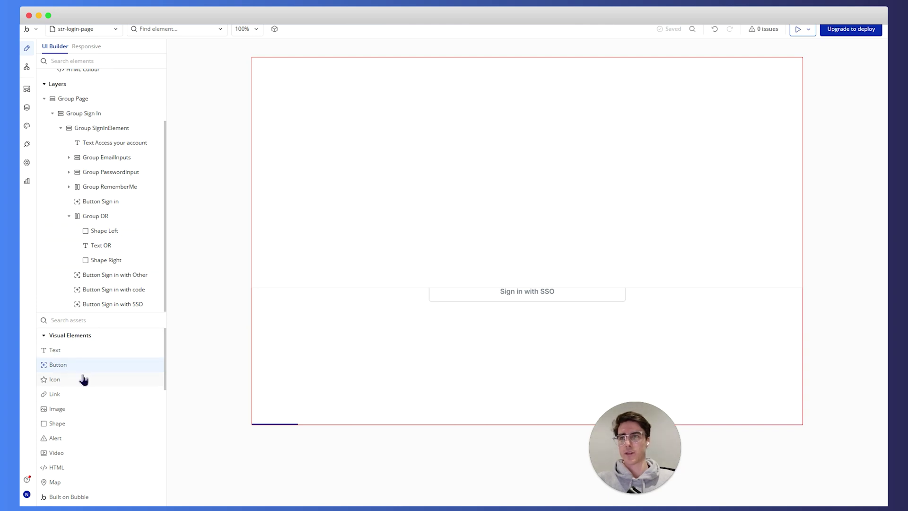
pyautogui.moveTo(58, 368); pyautogui.dragTo(79, 313)
pyautogui.moveTo(58, 368); pyautogui.dragTo(451, 319)
pyautogui.moveTo(61, 305)
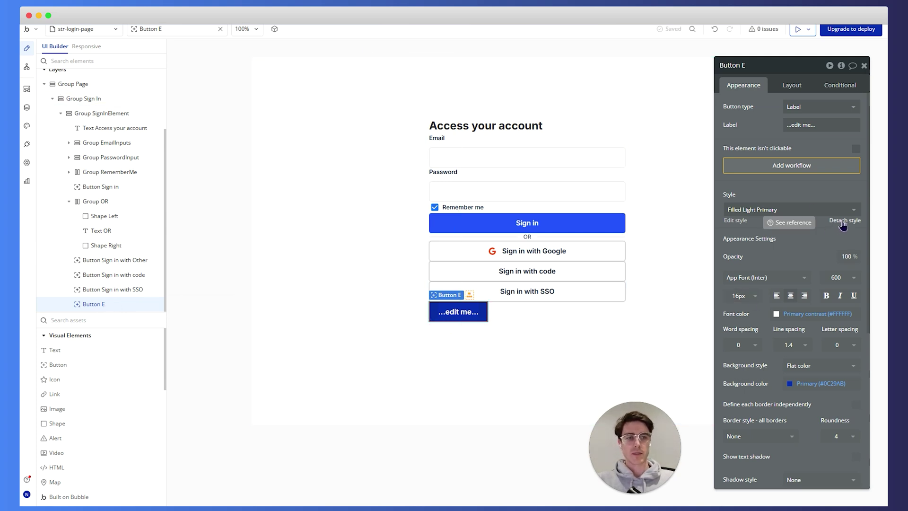
pyautogui.click(849, 221)
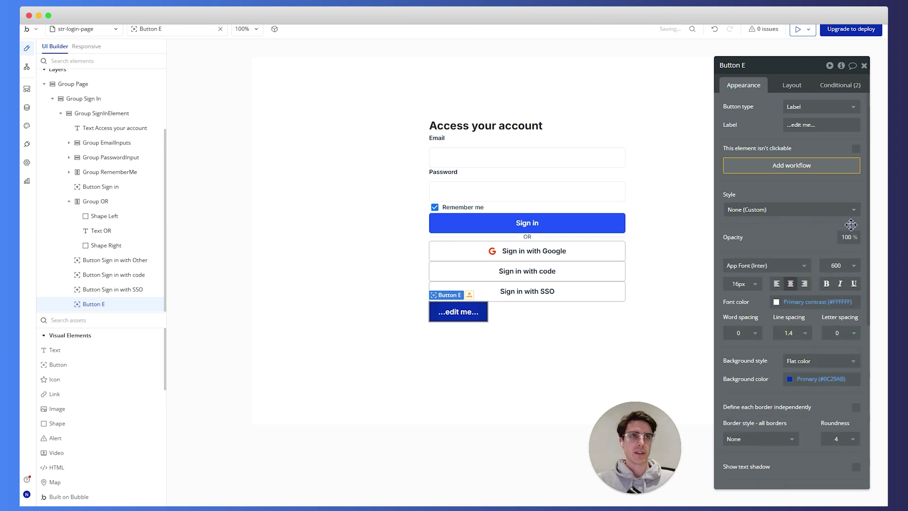
# Step: Label the new button "Not in Bubble Design Lab? Join now" and set its font size to 12px
pyautogui.tripleClick(815, 125)
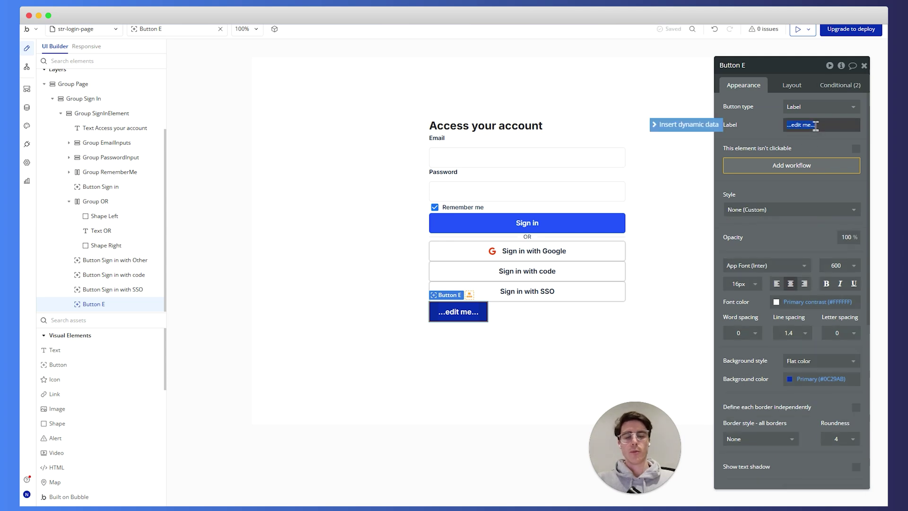
pyautogui.press('BackSpace')
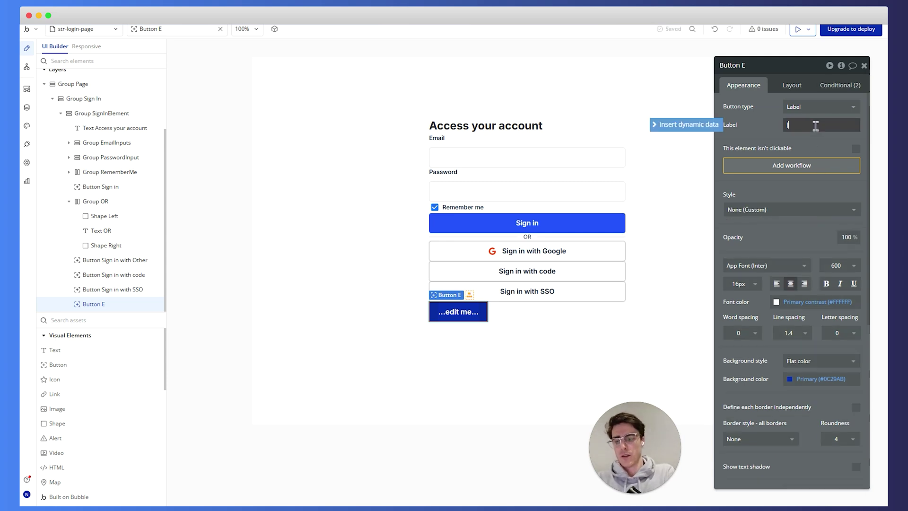
pyautogui.write('Join Bubble Design Lab')
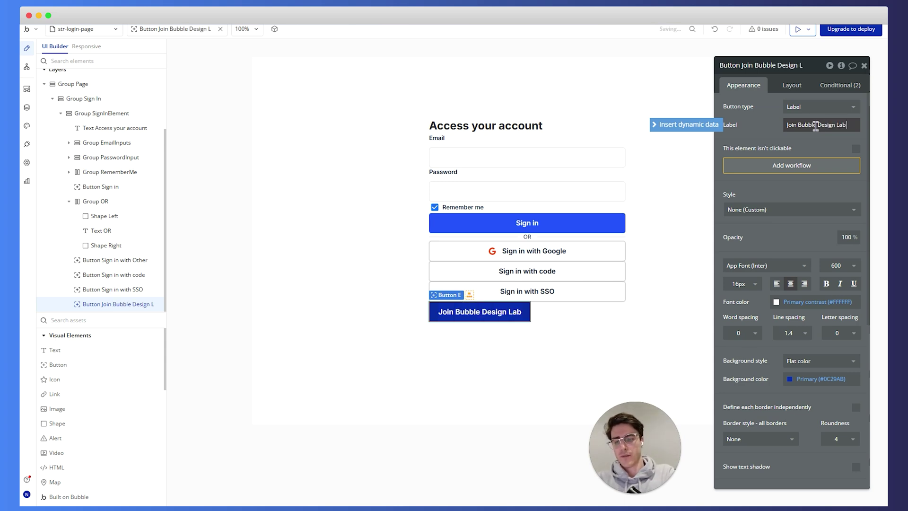
pyautogui.write('Haven')
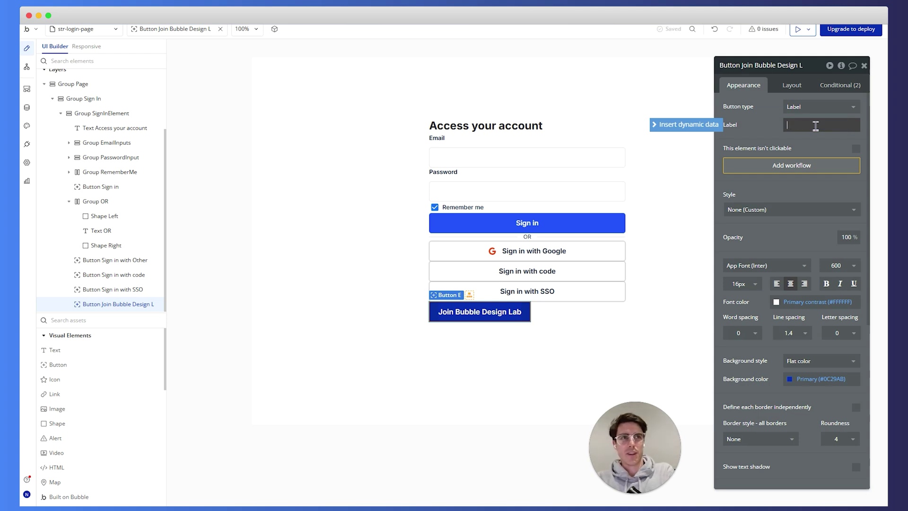
pyautogui.write('Not in Bubble Design Lab?')
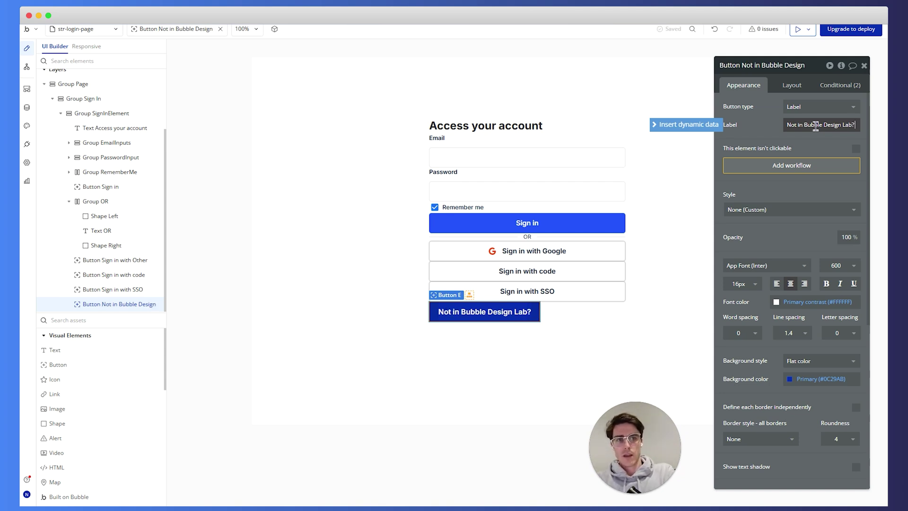
pyautogui.write('Join now')
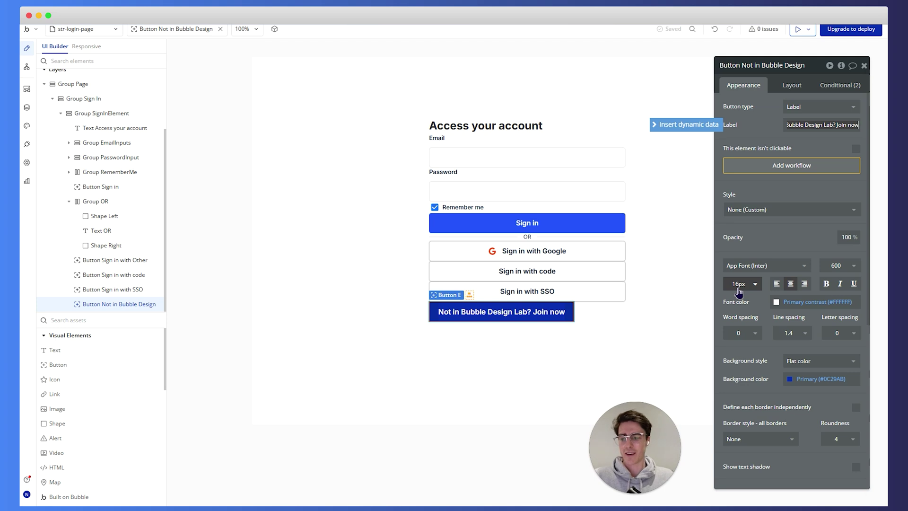
pyautogui.click(739, 289)
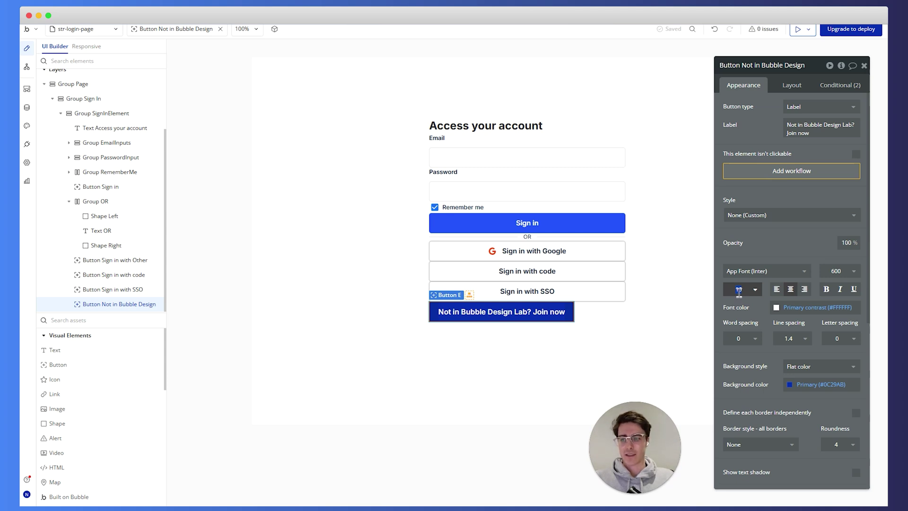
pyautogui.press('Return')
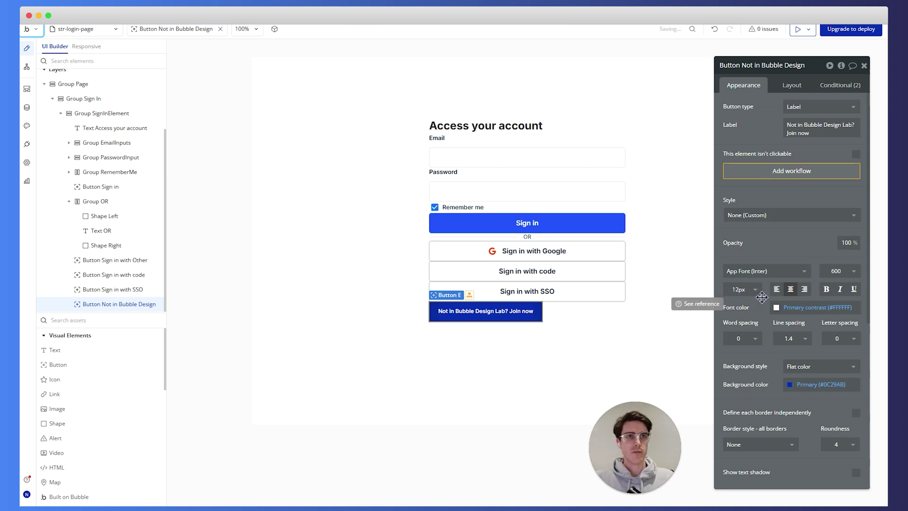
# Step: Try Primary 50 and then 2F62C4 as the Join now button's background color
pyautogui.click(808, 384)
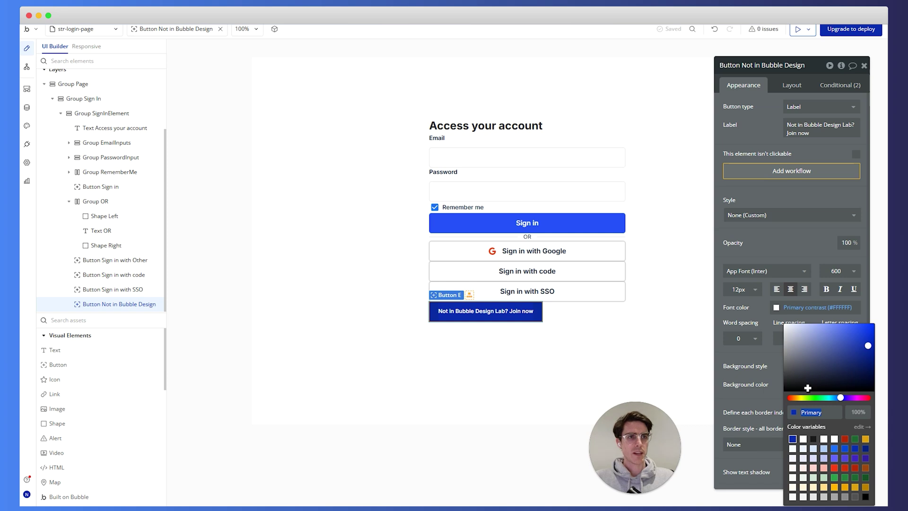
pyautogui.click(834, 448)
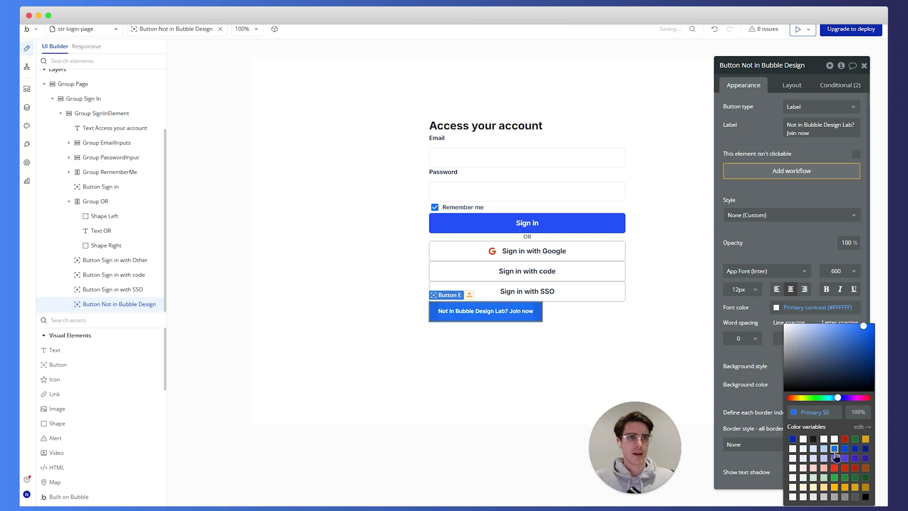
pyautogui.click(545, 223)
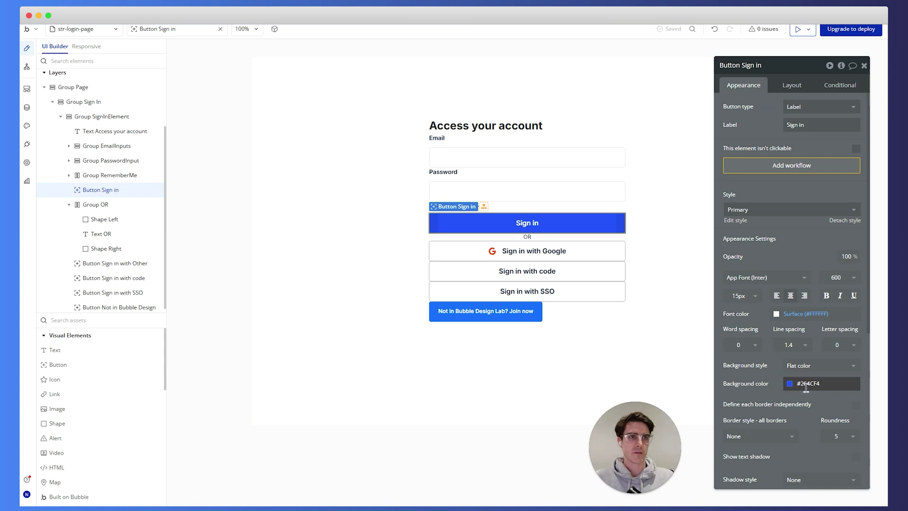
pyautogui.click(531, 311)
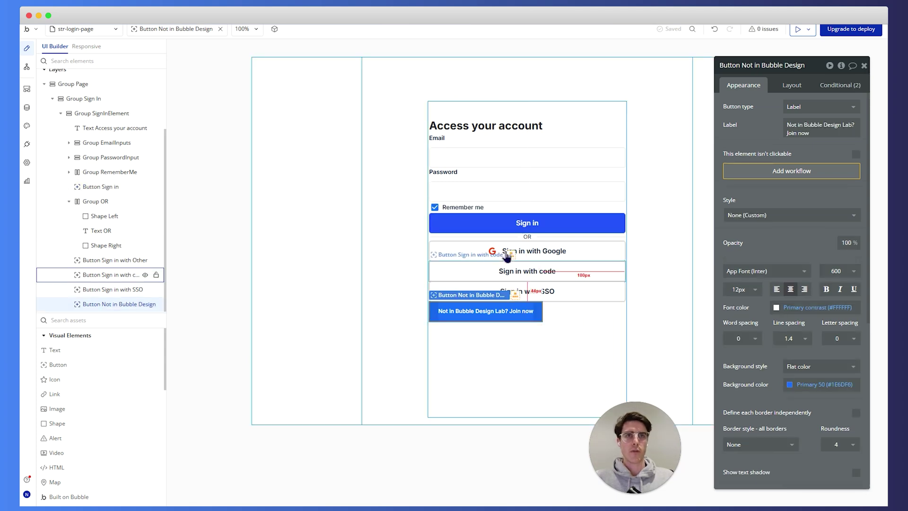
pyautogui.click(806, 385)
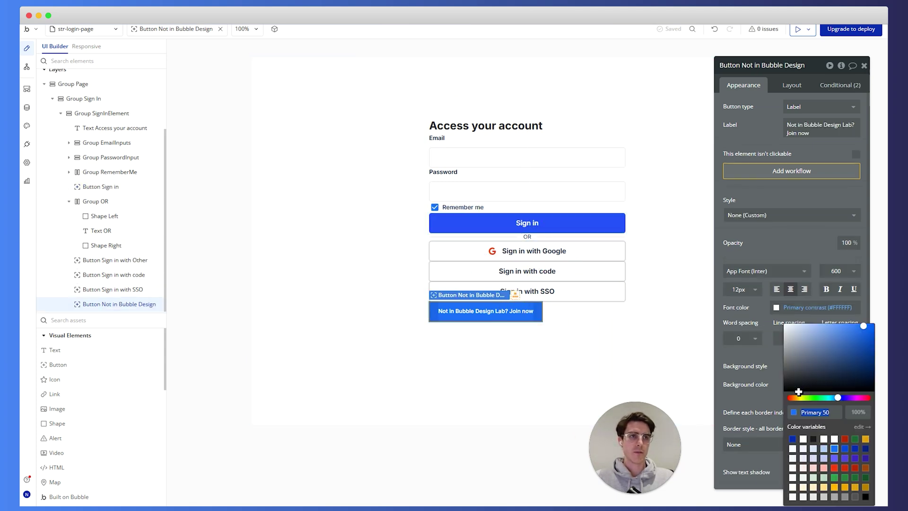
pyautogui.write('2f6')
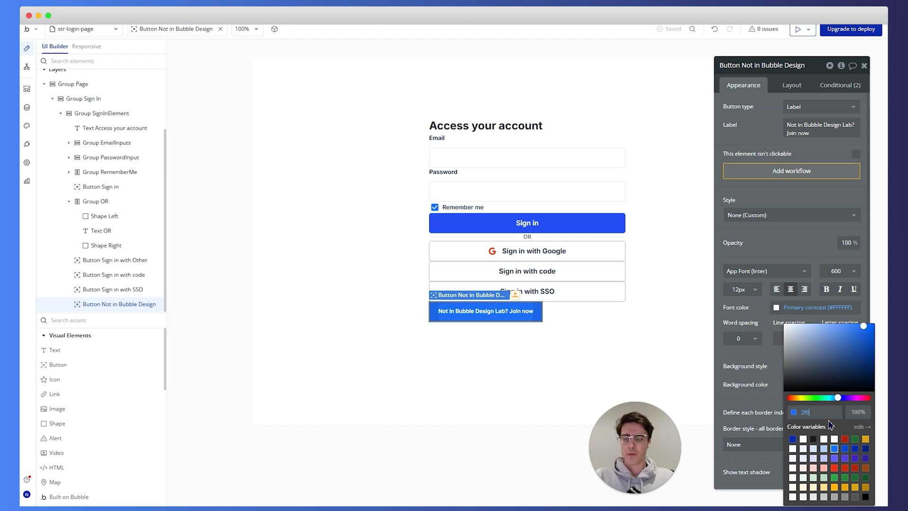
pyautogui.write('2c4')
pyautogui.press('Tab')
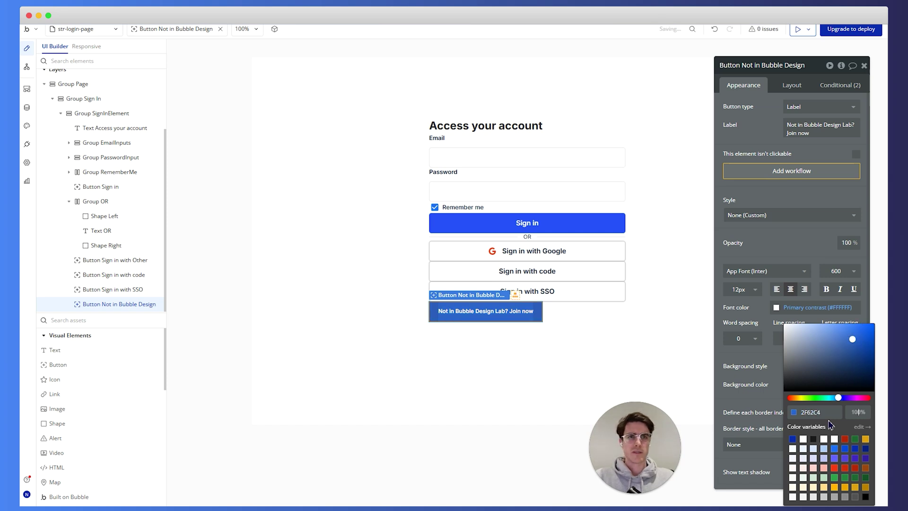
# Step: Copy the Sign in button's background color #264CF4 onto the Join now button's background
pyautogui.click(601, 227)
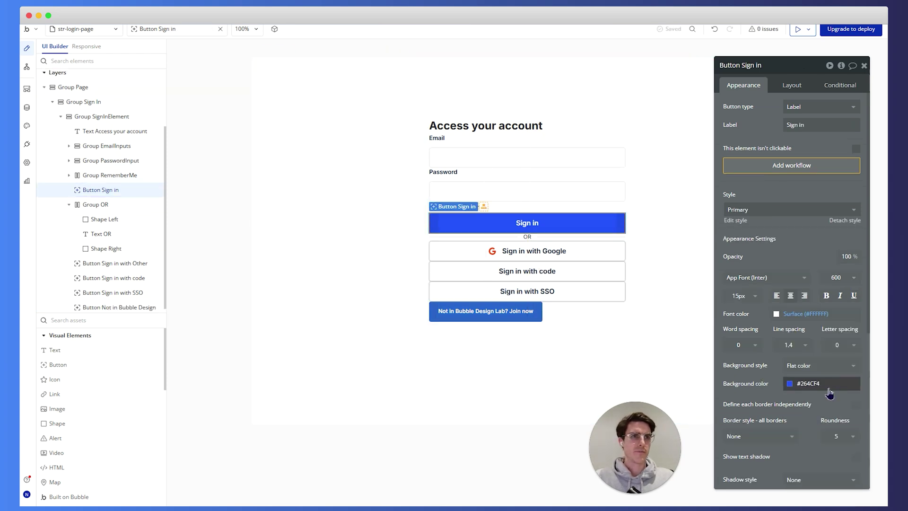
pyautogui.click(803, 383)
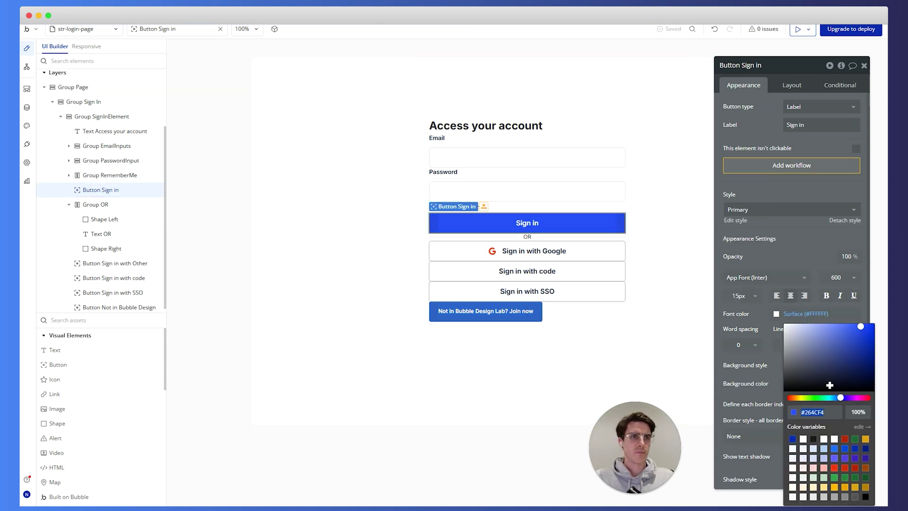
pyautogui.click(529, 315)
pyautogui.click(827, 387)
pyautogui.click(756, 387)
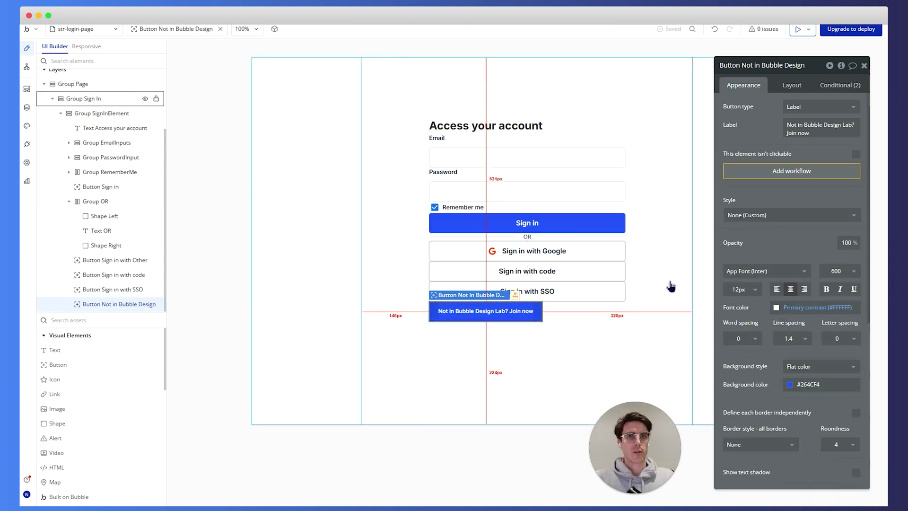
# Step: Set the Join now button's background color opacity to 20% and its font color to #264CF4
pyautogui.click(811, 381)
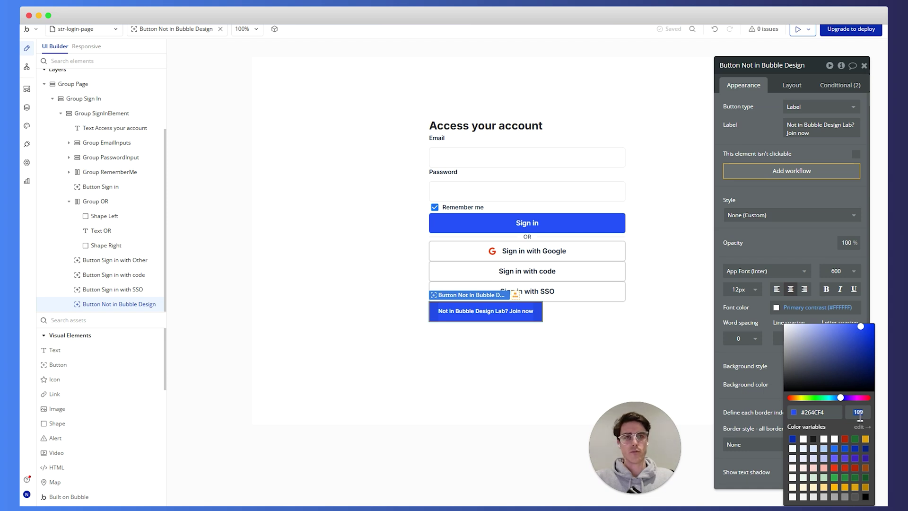
pyautogui.write('15')
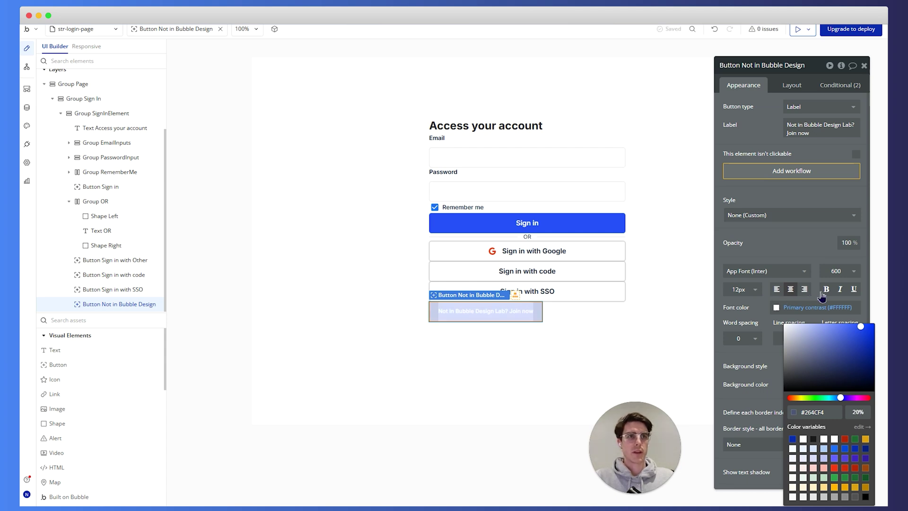
pyautogui.click(813, 307)
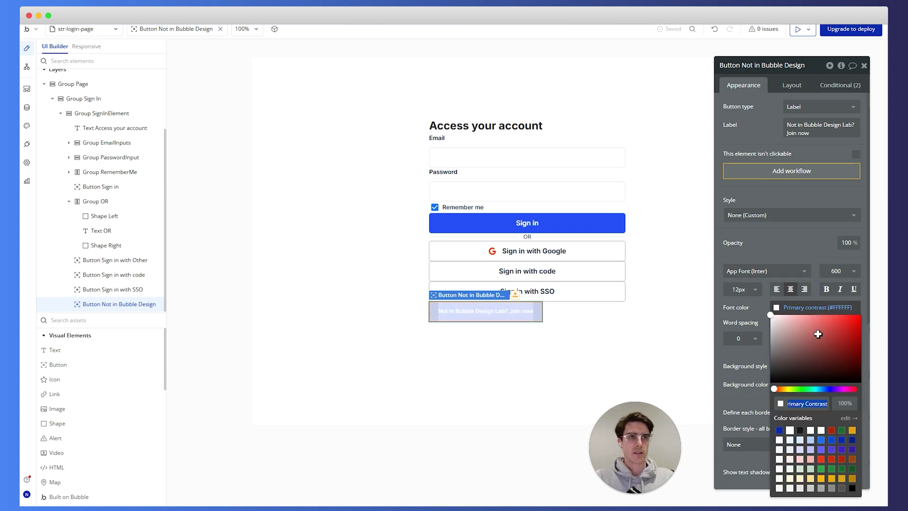
pyautogui.click(810, 403)
pyautogui.write('#264CF4')
pyautogui.click(749, 373)
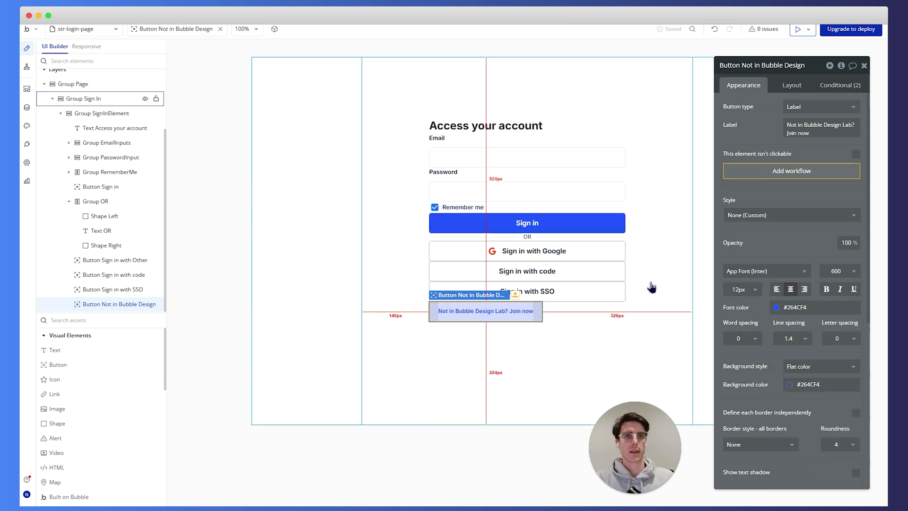
# Step: Lower the Join now button's background color opacity to 10% and check its color setting
pyautogui.click(838, 385)
pyautogui.click(859, 412)
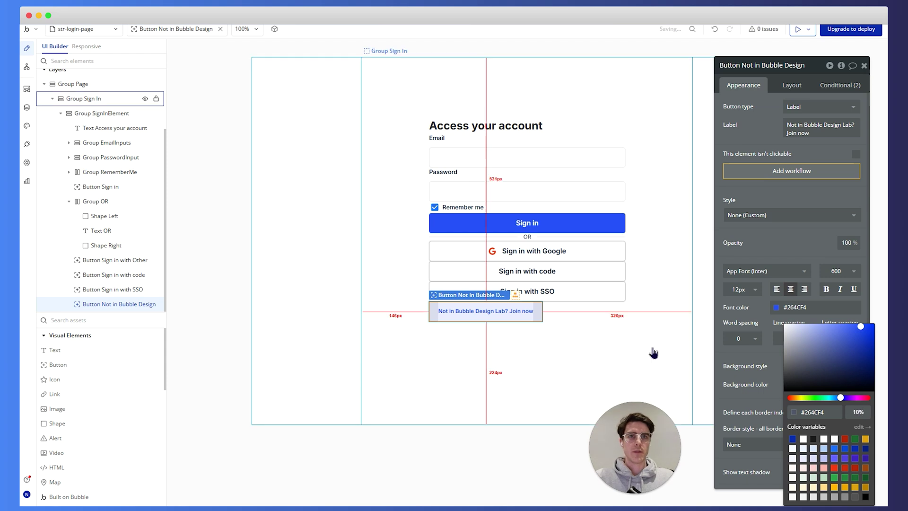
pyautogui.click(619, 325)
pyautogui.click(529, 312)
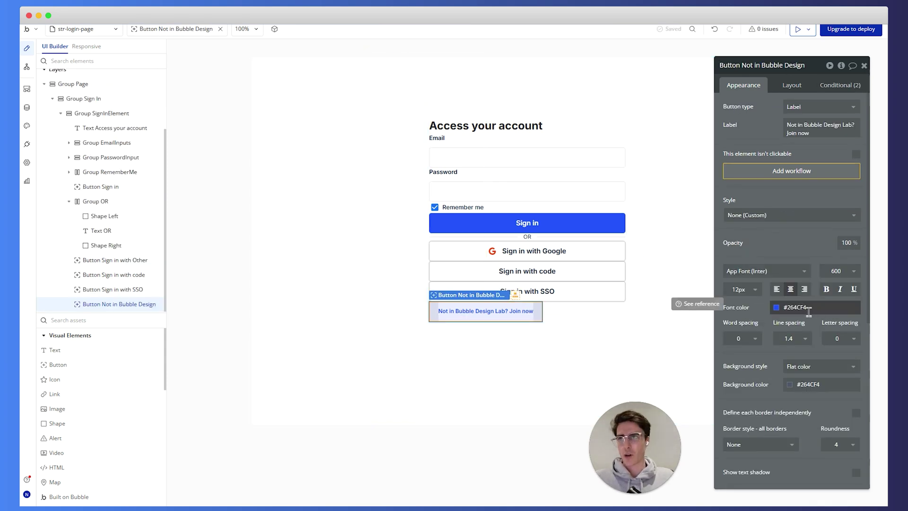
pyautogui.click(446, 314)
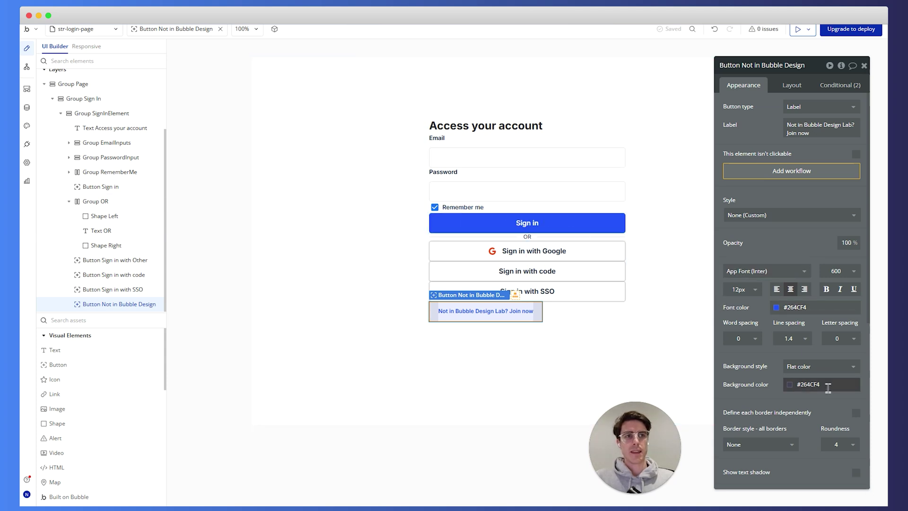
pyautogui.click(828, 385)
pyautogui.click(820, 412)
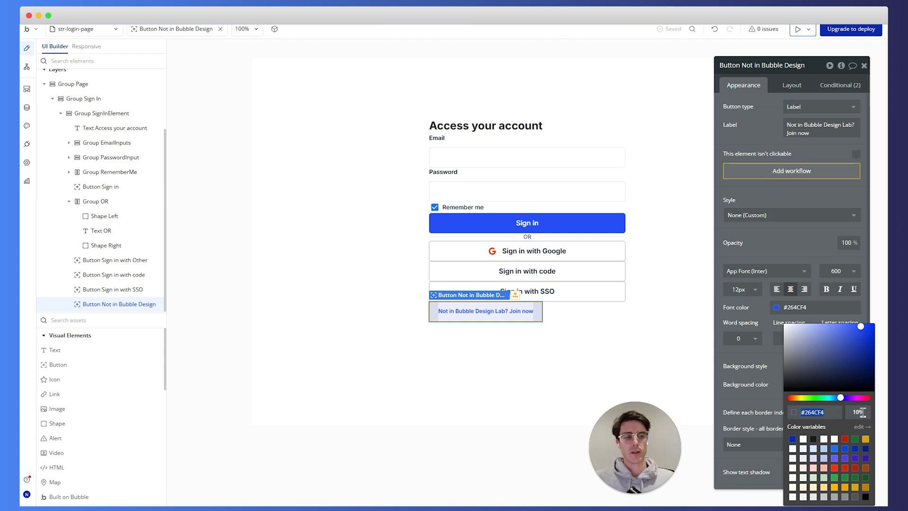
pyautogui.click(741, 380)
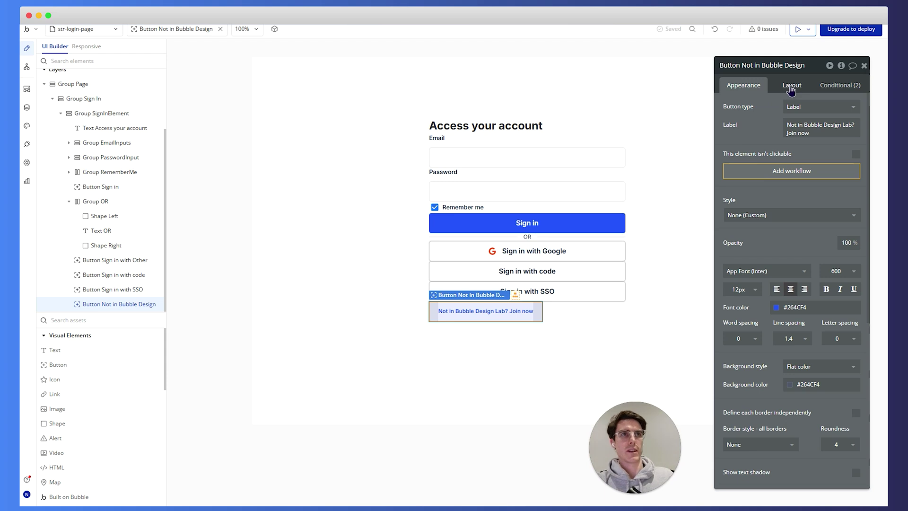
# Step: Turn off Fit width to content for the Join now button so it spans the form's full width
pyautogui.click(792, 86)
pyautogui.moveTo(502, 295); pyautogui.dragTo(507, 296)
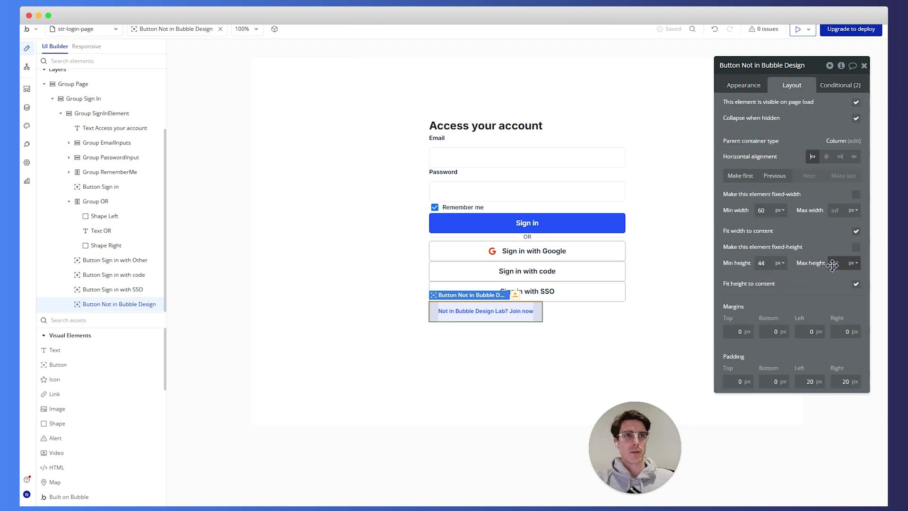
pyautogui.click(856, 232)
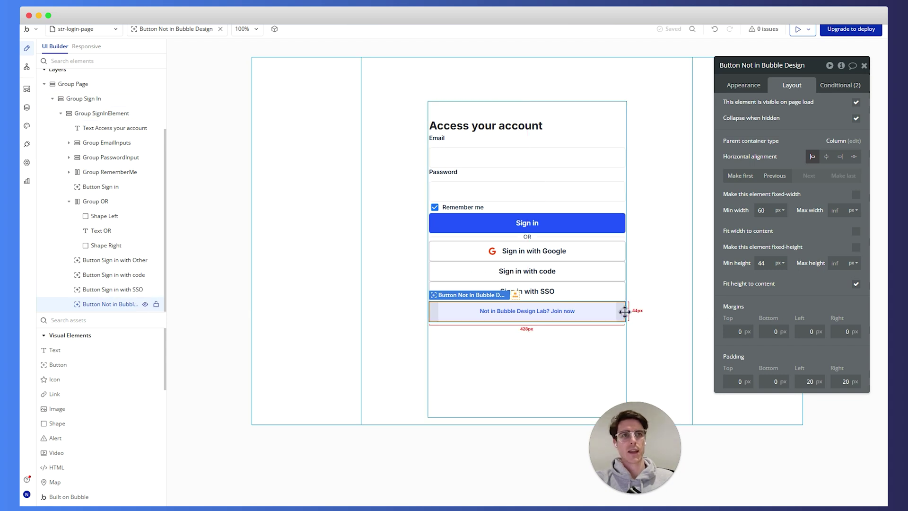
pyautogui.click(604, 342)
pyautogui.moveTo(604, 342); pyautogui.dragTo(584, 254)
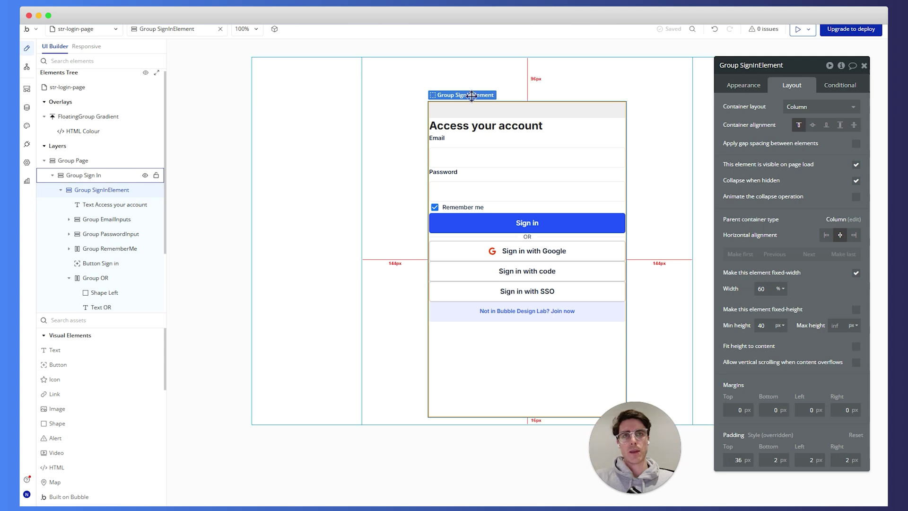
pyautogui.moveTo(527, 297); pyautogui.dragTo(495, 156)
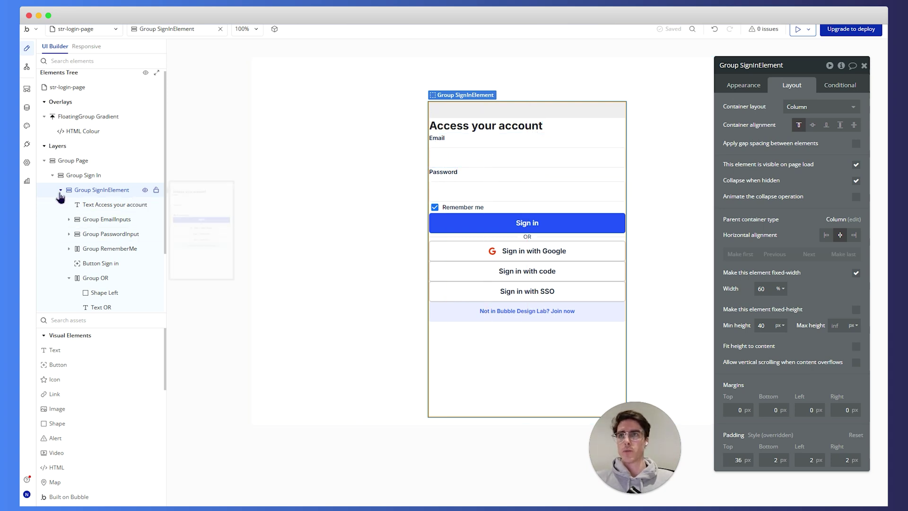
# Step: Group the nine elements from Text Access your account through Button Sign in with SSO in a column container
pyautogui.click(97, 205)
pyautogui.click(70, 278)
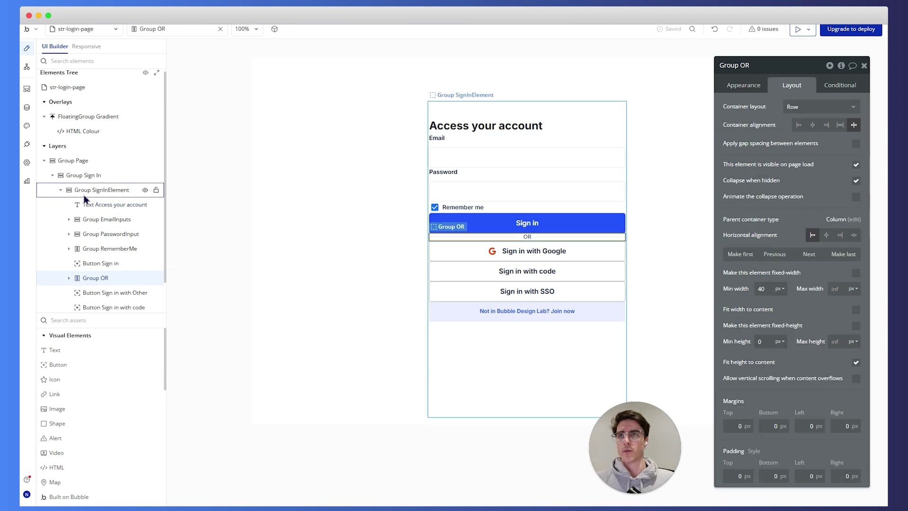
pyautogui.scroll(-1, 101, 162)
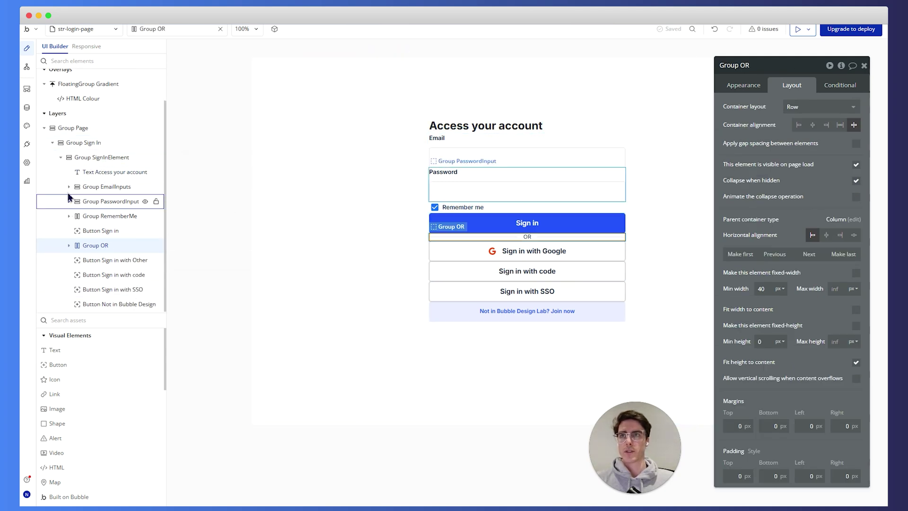
pyautogui.click(97, 172)
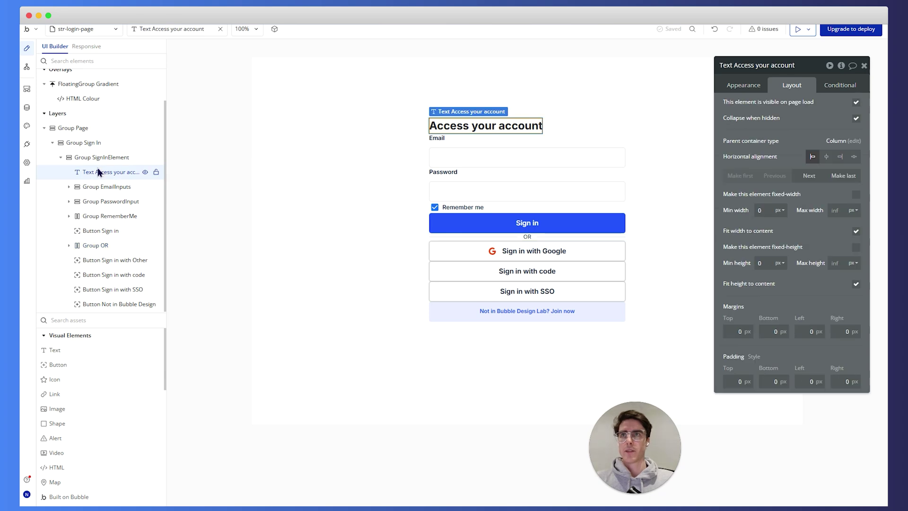
pyautogui.keyDown('shift'); pyautogui.click(114, 291); pyautogui.keyUp('shift')
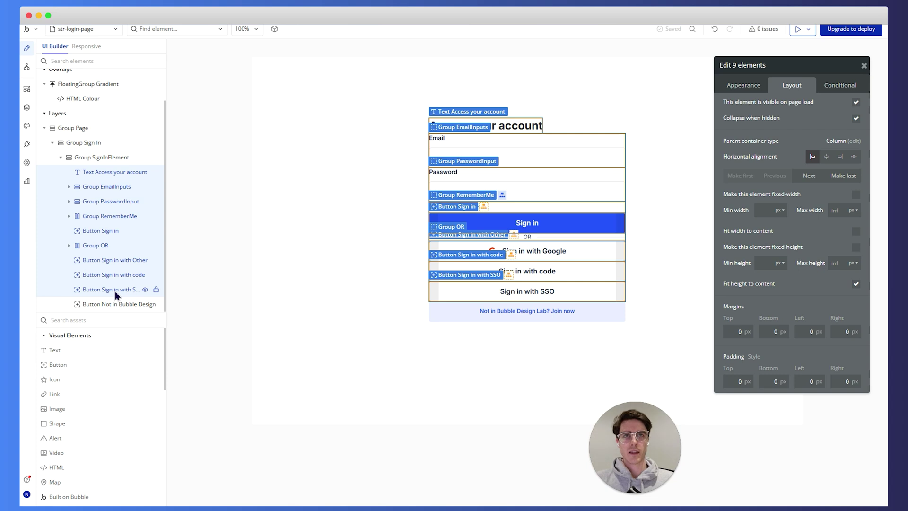
pyautogui.rightClick(86, 173)
pyautogui.moveTo(195, 240)
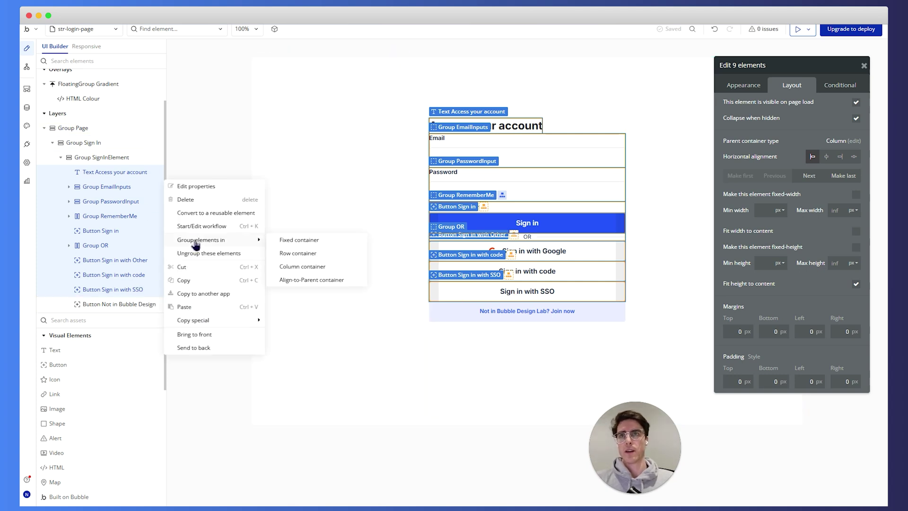
pyautogui.click(312, 268)
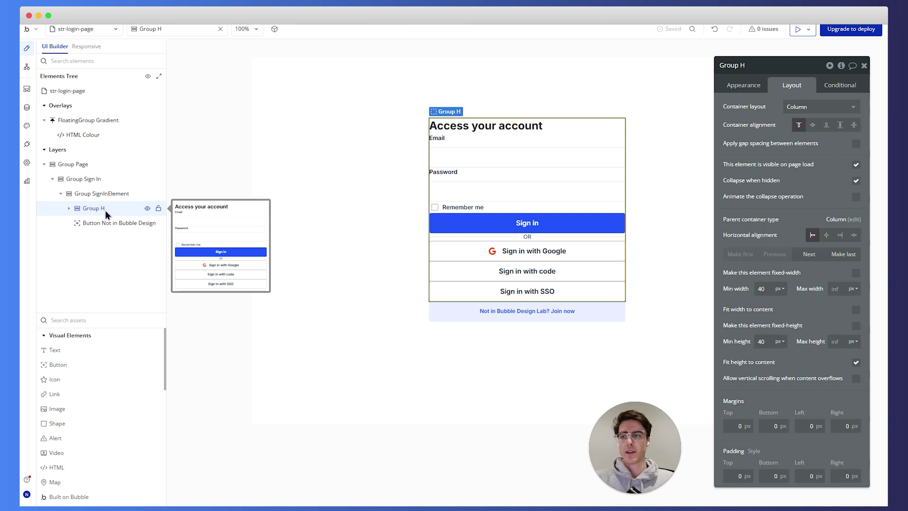
# Step: Rename the new column group as Group All Sign In Elements
pyautogui.doubleClick(752, 70)
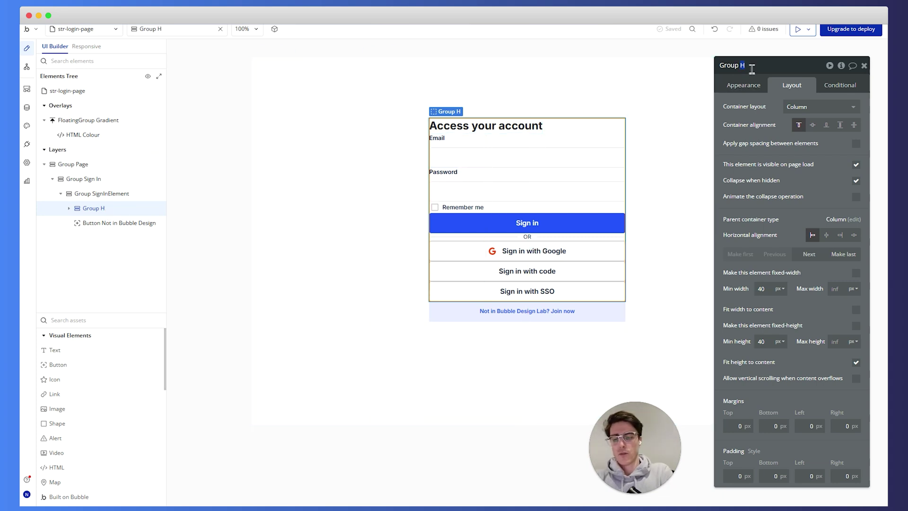
pyautogui.write('All Sign')
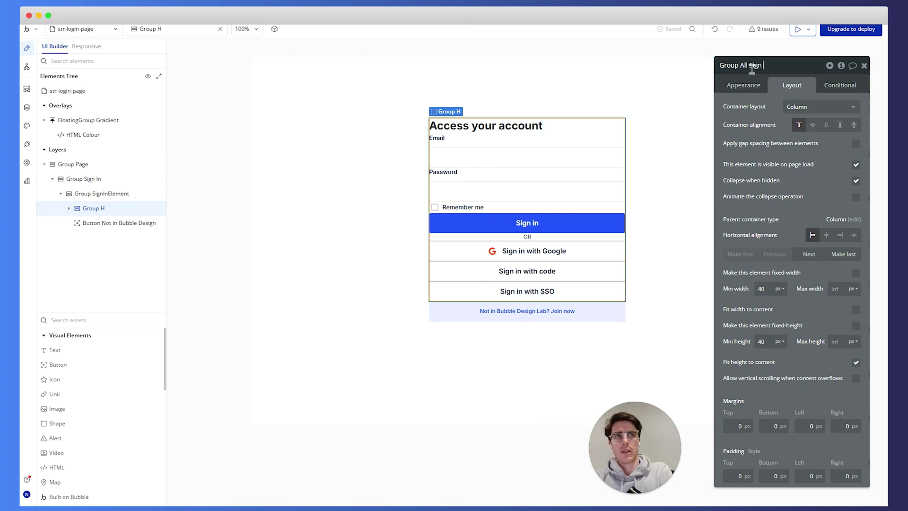
pyautogui.write(' In Elements')
pyautogui.press('Tab')
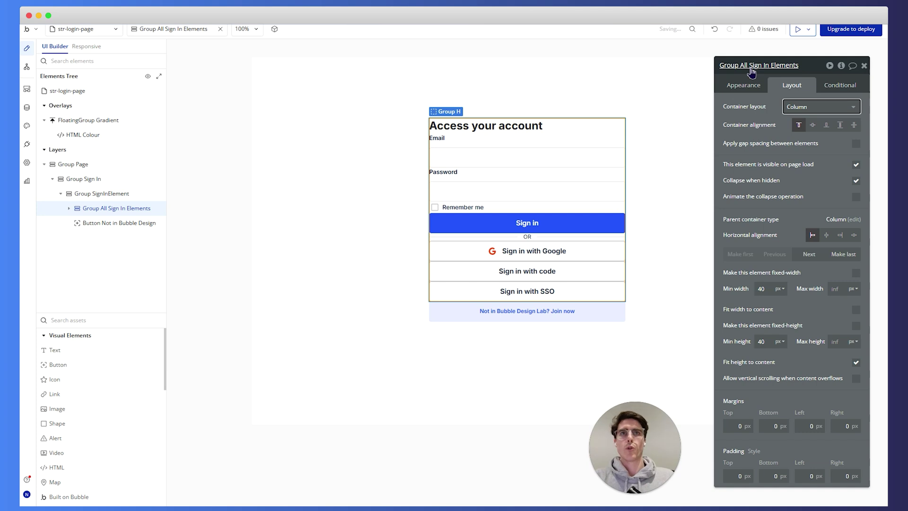
# Step: Apply gap spacing between the elements of Group All Sign In Elements with a row gap of 16 px
pyautogui.click(856, 147)
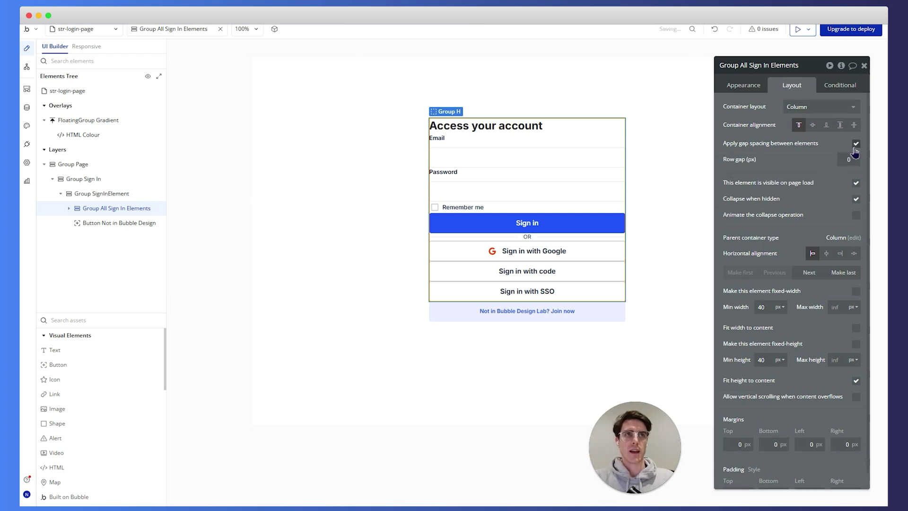
pyautogui.click(849, 161)
pyautogui.write('16')
pyautogui.press('Tab')
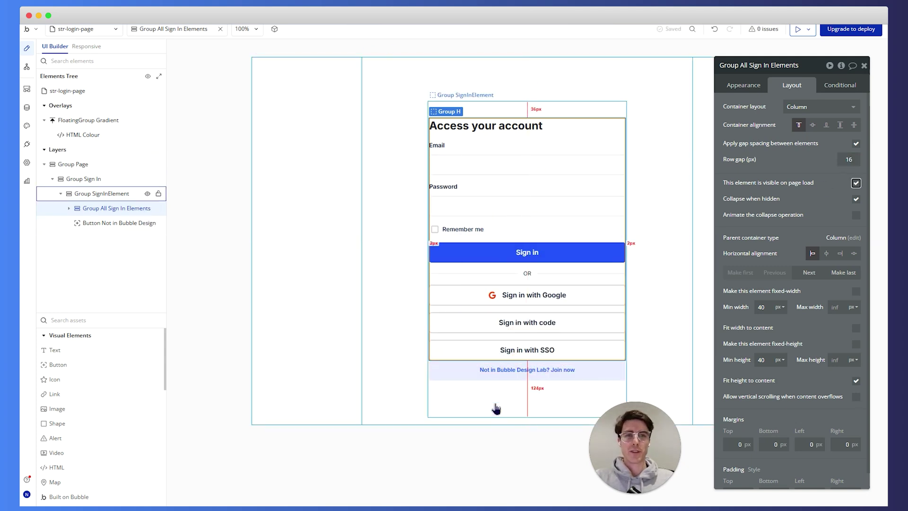
# Step: Set Group SignInElement's container alignment to Space between, separating the Join now button from the sign-in elements
pyautogui.click(116, 196)
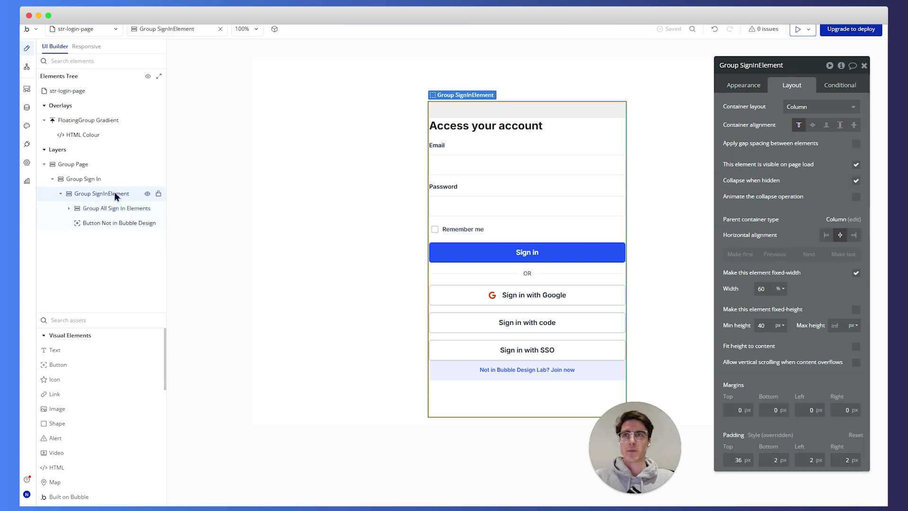
pyautogui.click(854, 126)
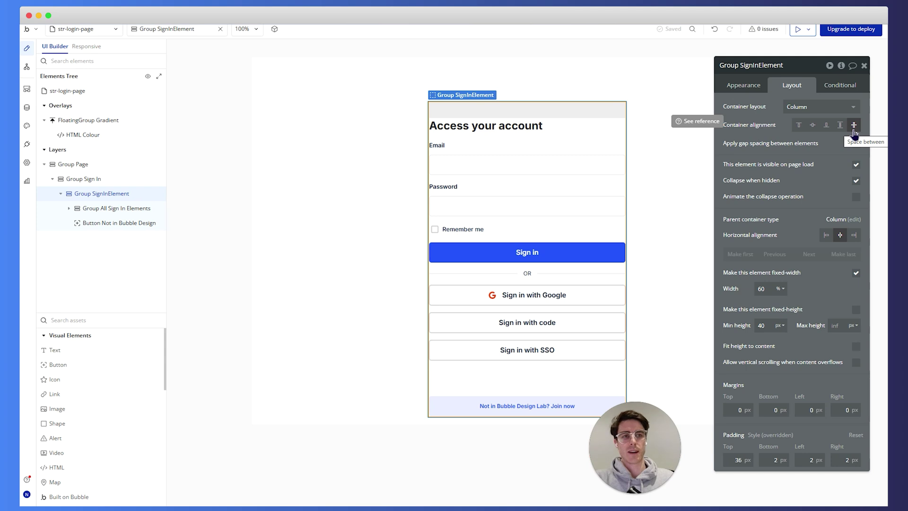
pyautogui.moveTo(510, 406); pyautogui.dragTo(452, 174)
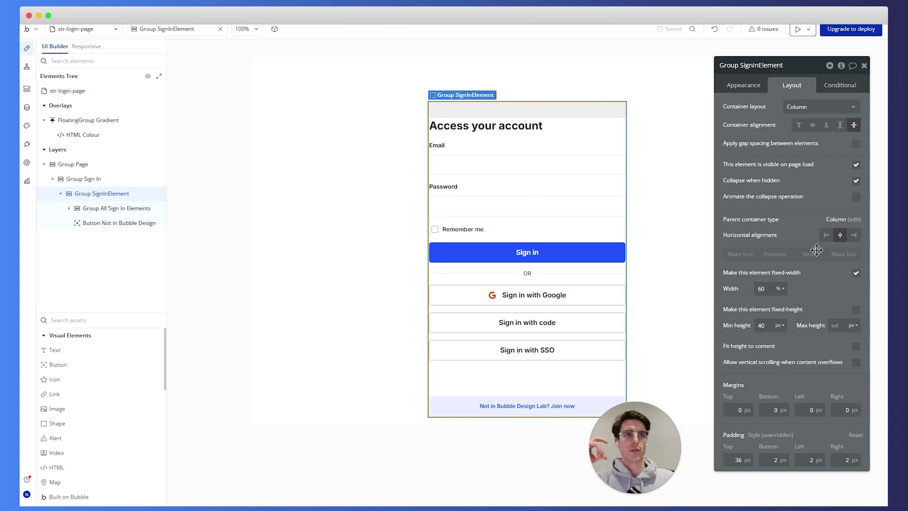
# Step: Make Group All Sign In Elements fixed-width at 80% and center it horizontally in its parent
pyautogui.click(125, 214)
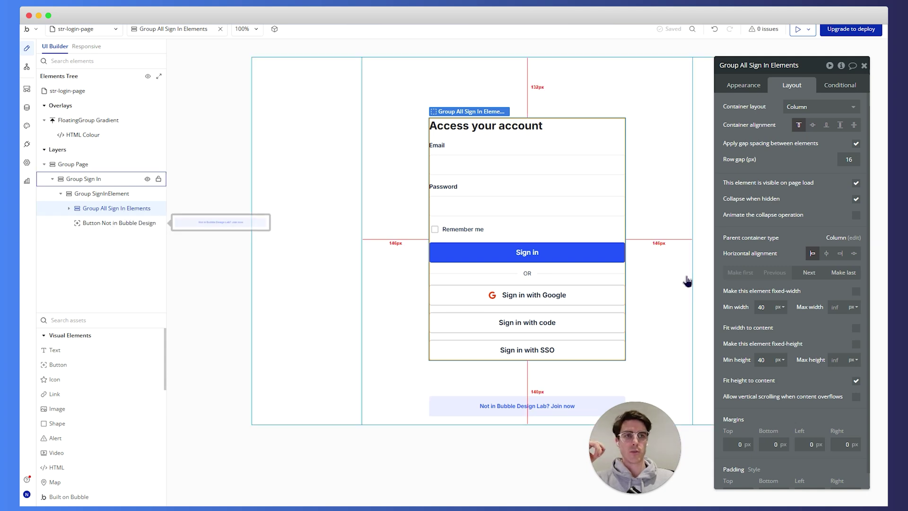
pyautogui.moveTo(102, 211)
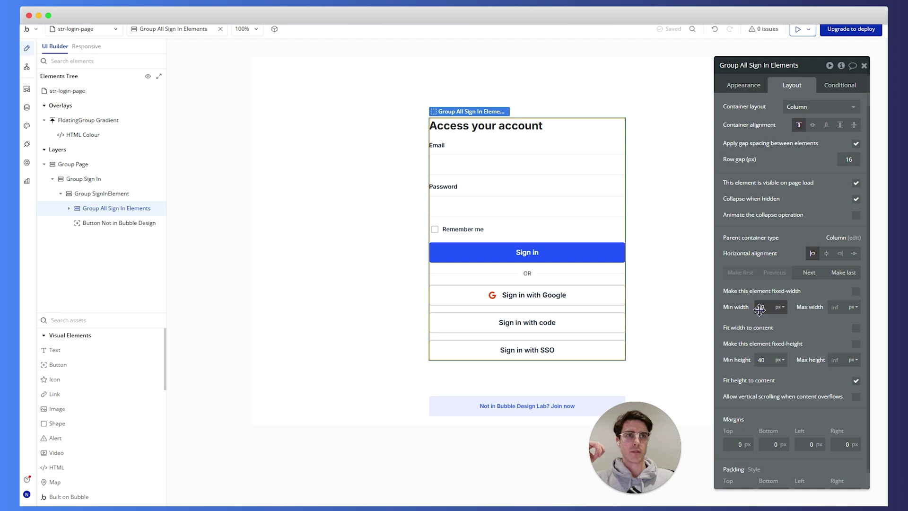
pyautogui.click(780, 307)
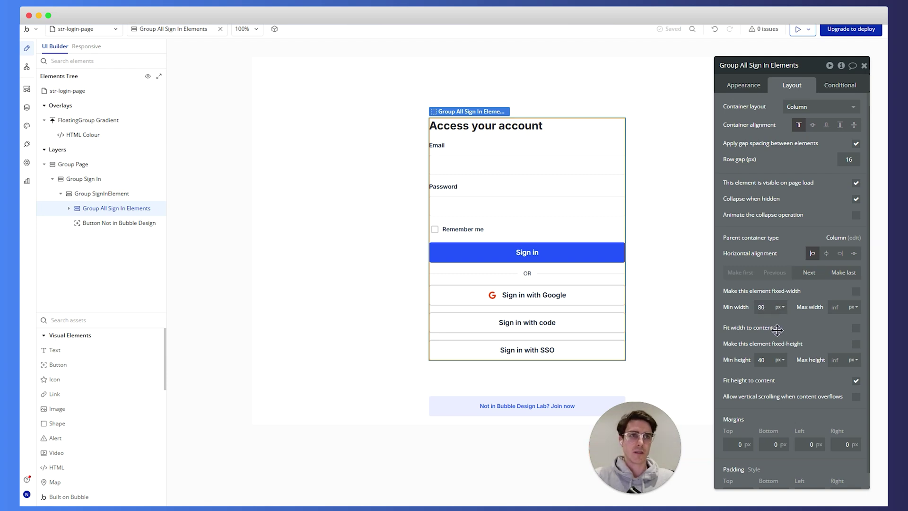
pyautogui.click(780, 335)
pyautogui.click(856, 290)
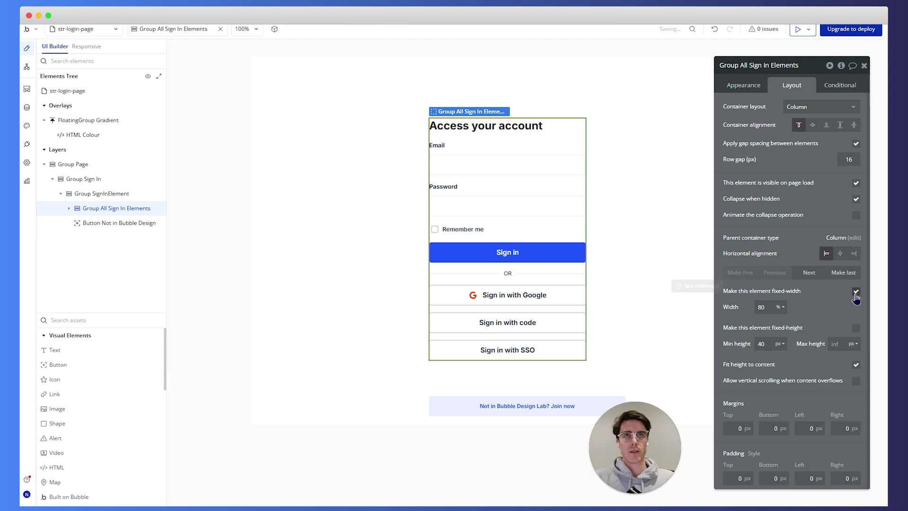
pyautogui.click(841, 253)
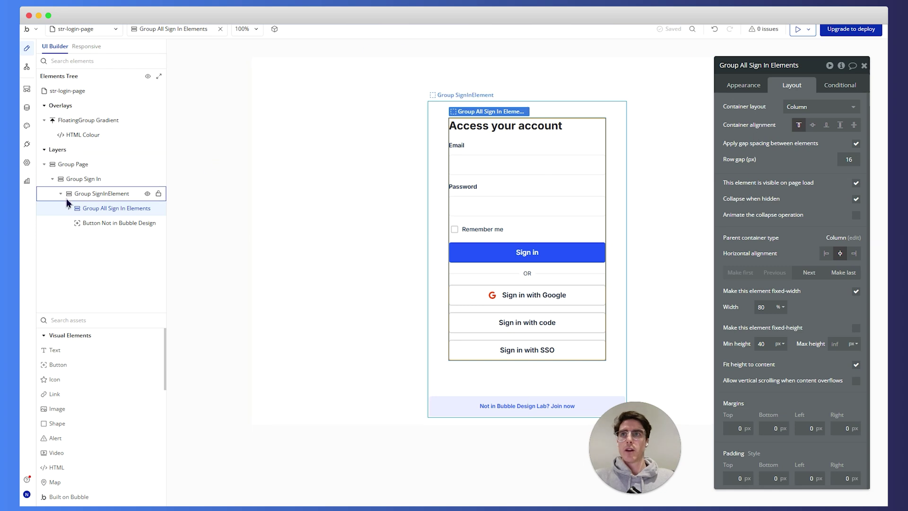
# Step: Give Group SignInElement an Outset shadow style
pyautogui.click(84, 195)
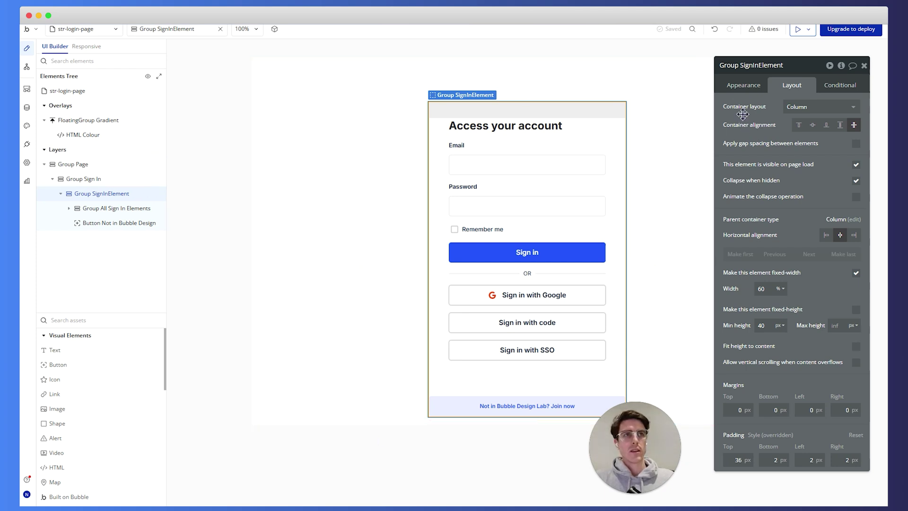
pyautogui.click(743, 85)
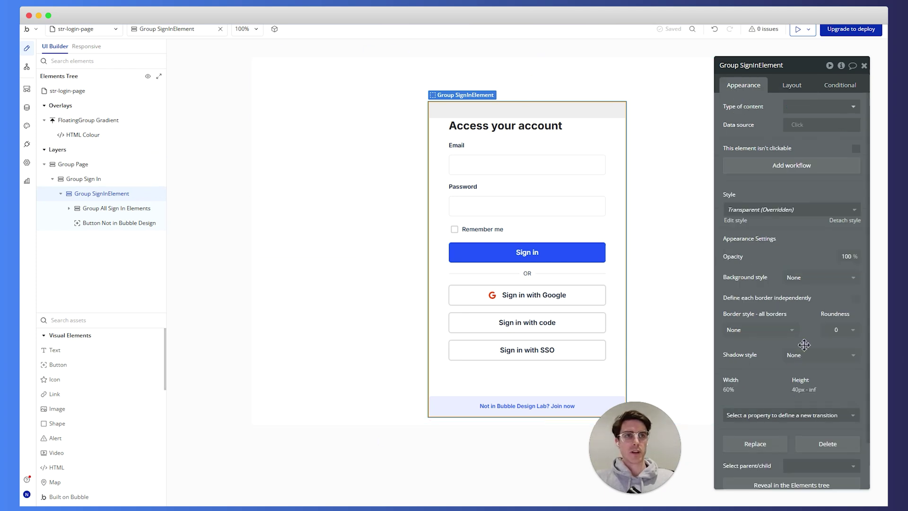
pyautogui.scroll(-2, 772, 329)
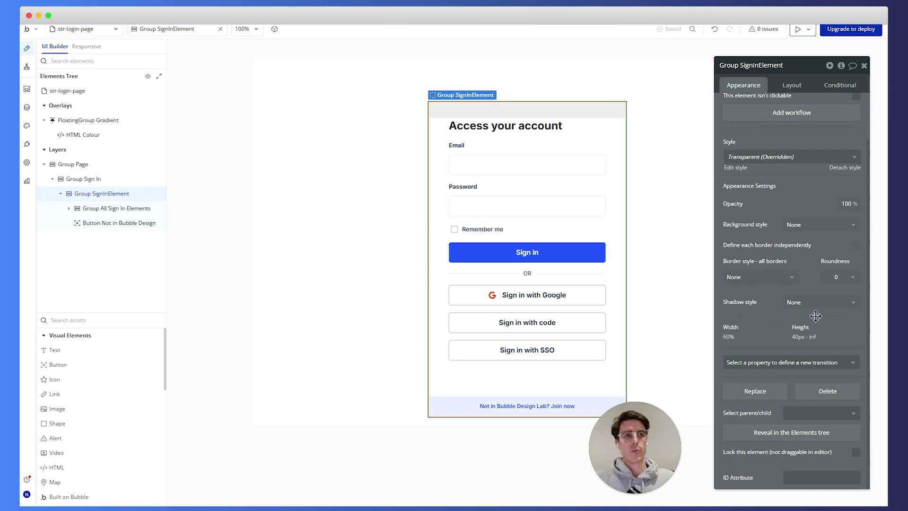
pyautogui.click(804, 302)
pyautogui.click(809, 349)
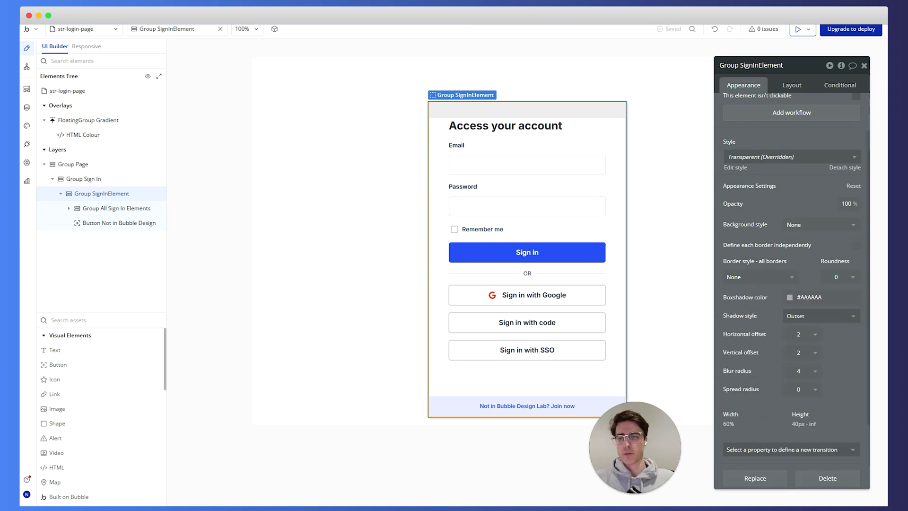
# Step: Set Group SignInElement's box shadow color to #000000 and lower the color's opacity
pyautogui.click(836, 299)
pyautogui.click(813, 420)
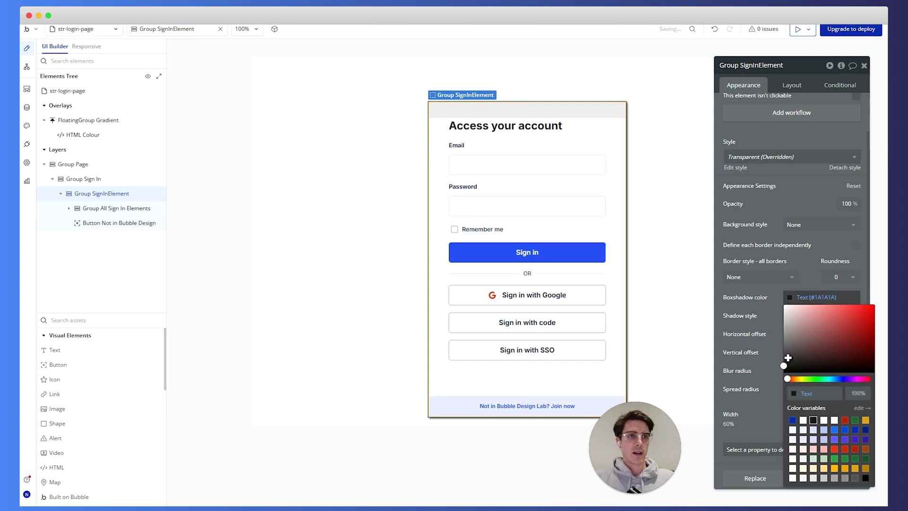
pyautogui.moveTo(787, 358); pyautogui.dragTo(824, 394)
pyautogui.click(824, 394)
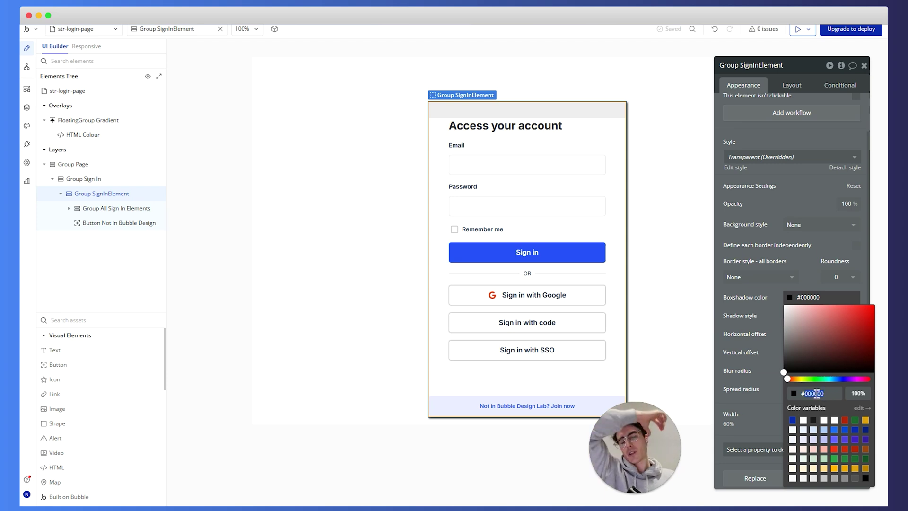
pyautogui.click(858, 393)
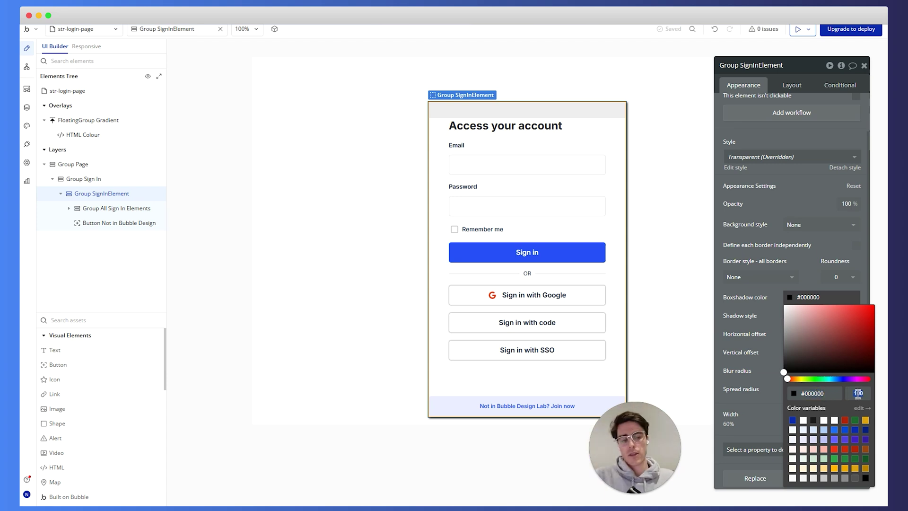
pyautogui.click(762, 323)
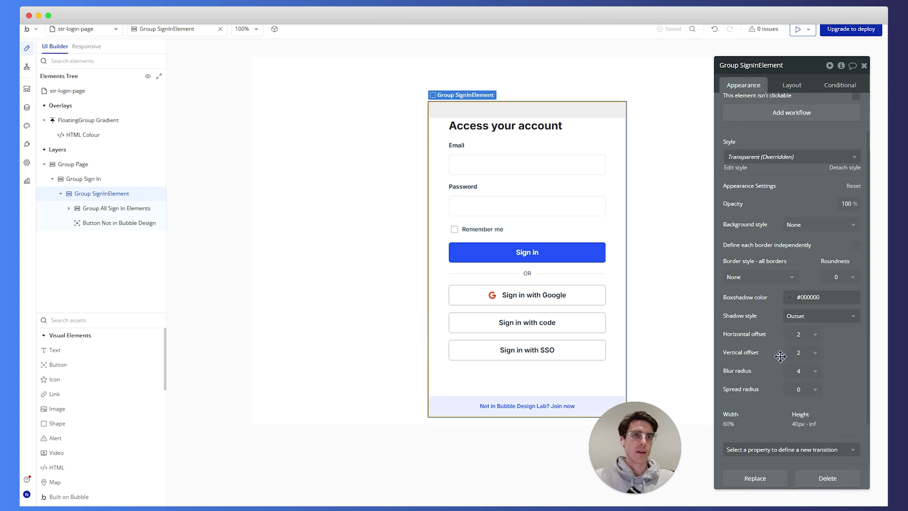
# Step: Set Group SignInElement's border roundness to 8 and check the card's edges on the canvas
pyautogui.click(836, 276)
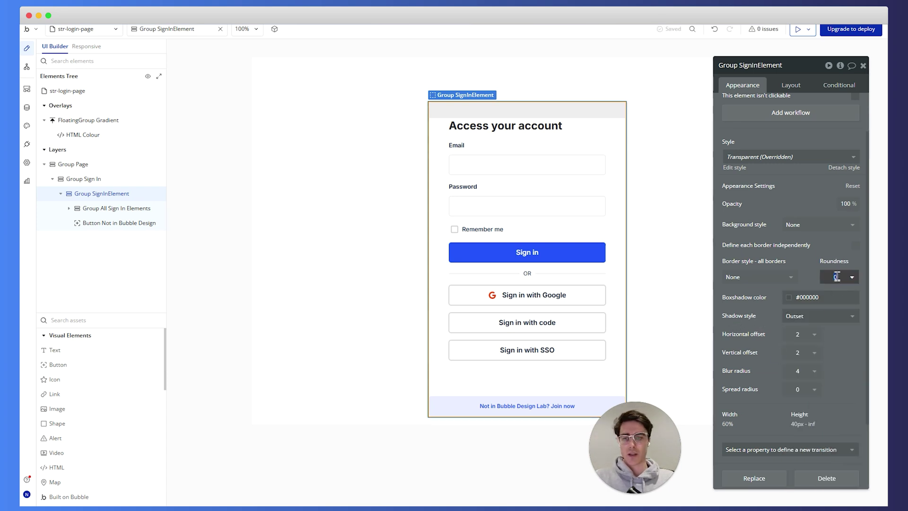
pyautogui.write('8')
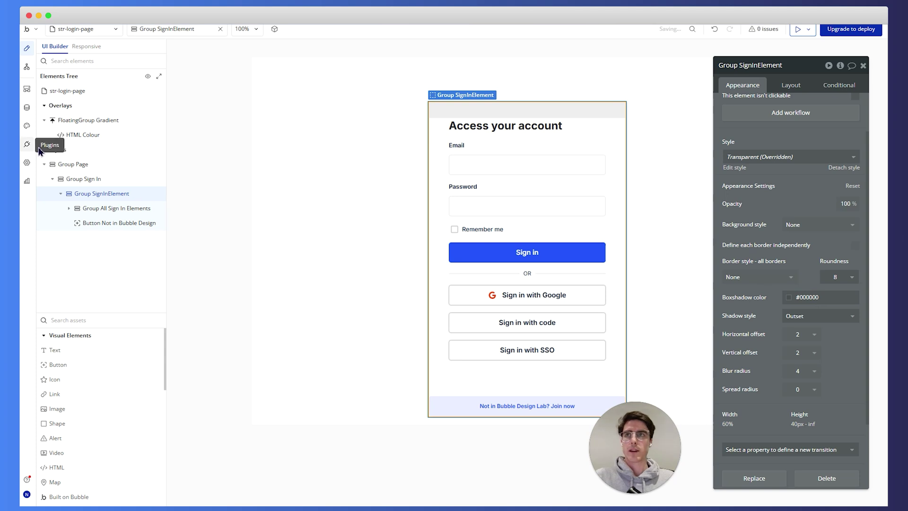
pyautogui.click(90, 179)
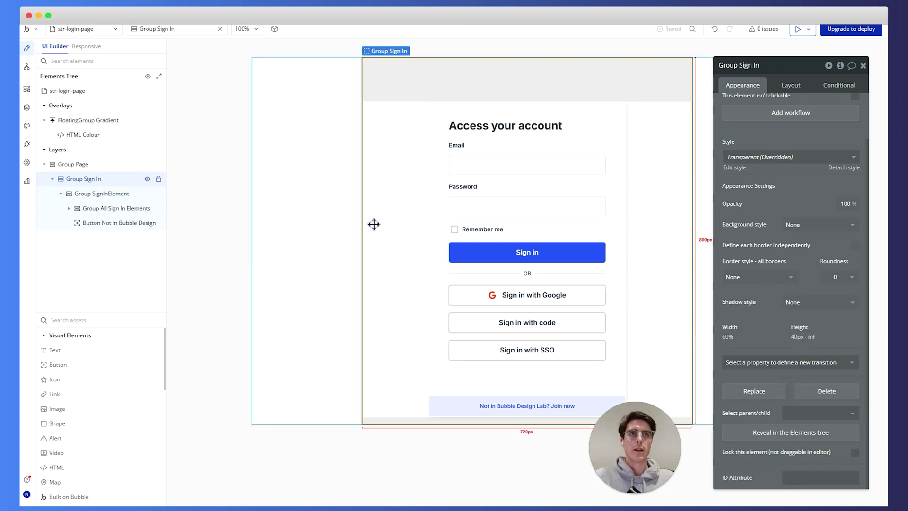
pyautogui.click(612, 231)
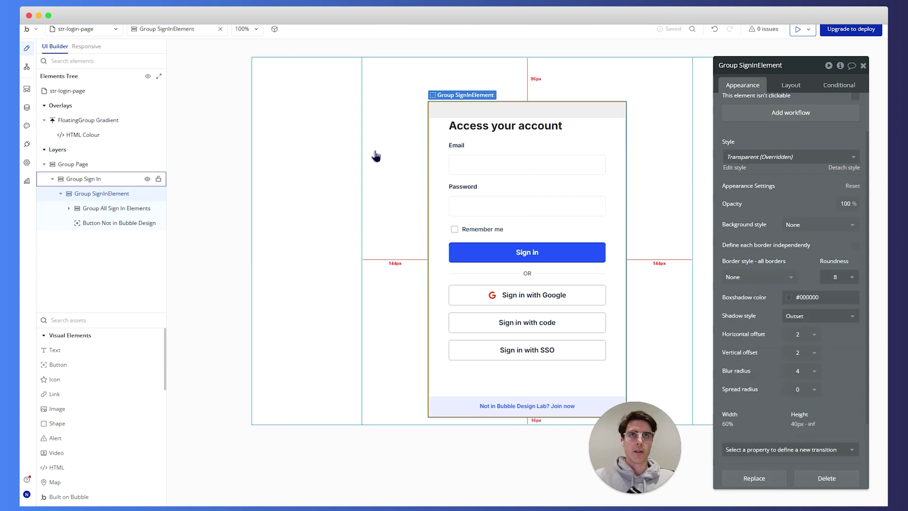
# Step: Set the horizontal offset of Group SignInElement's shadow to 0
pyautogui.click(797, 335)
pyautogui.click(797, 335)
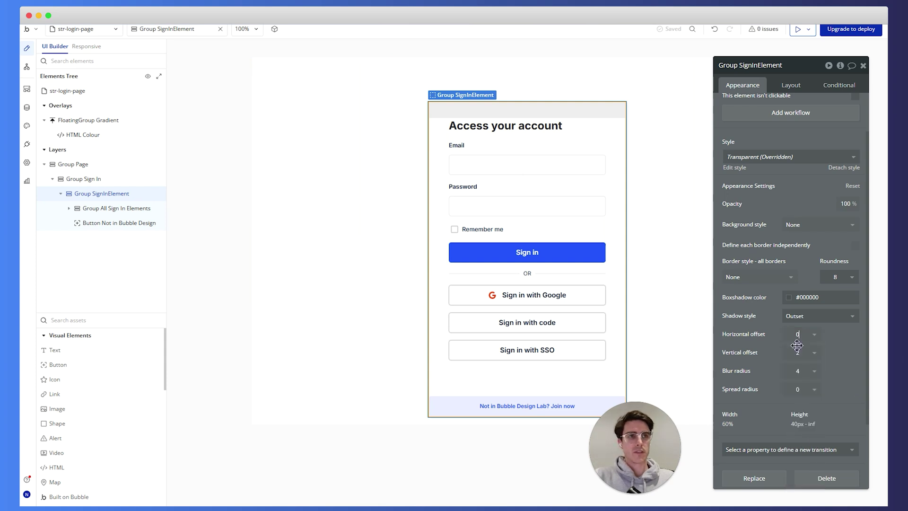
pyautogui.click(704, 362)
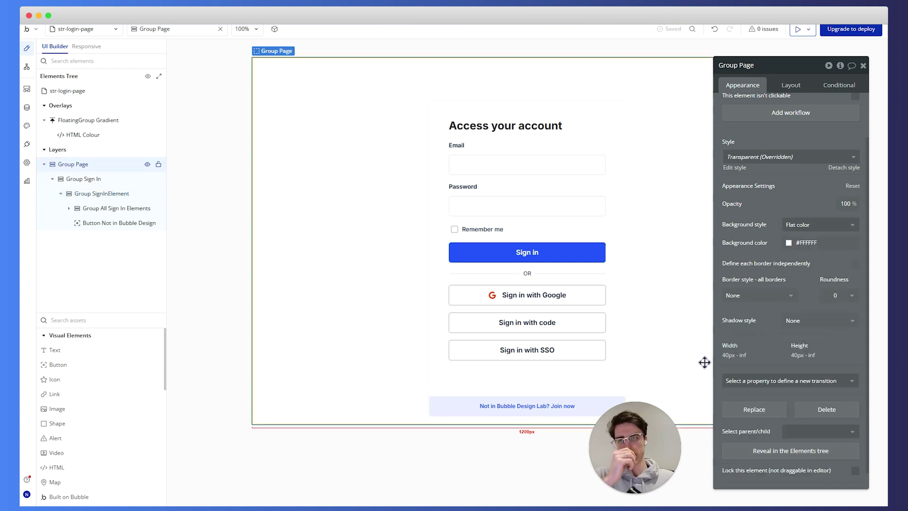
# Step: Slightly raise the opacity of Group SignInElement's #000000 box shadow color
pyautogui.click(616, 142)
pyautogui.click(819, 297)
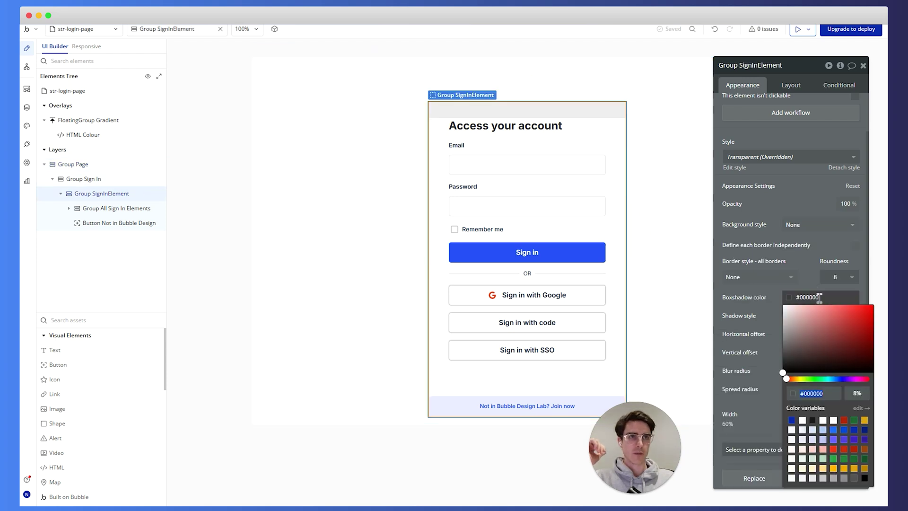
pyautogui.click(855, 394)
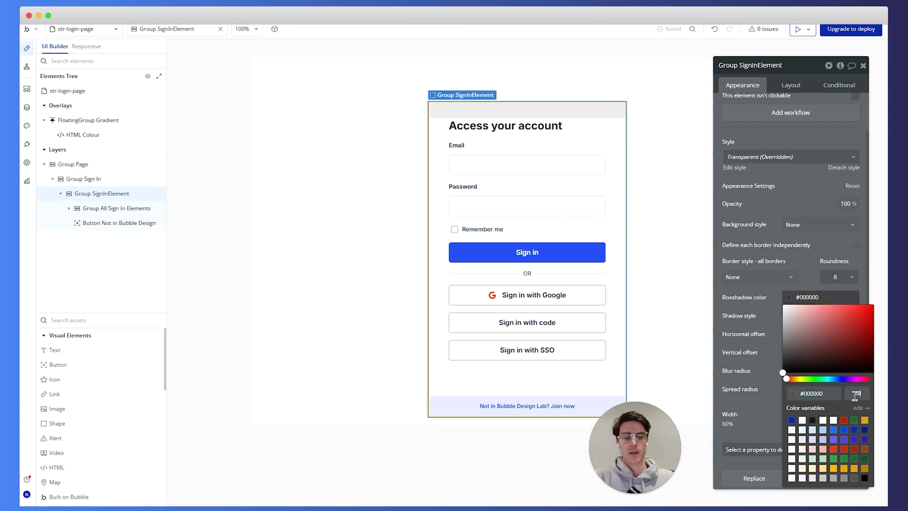
pyautogui.press('Return')
pyautogui.click(355, 282)
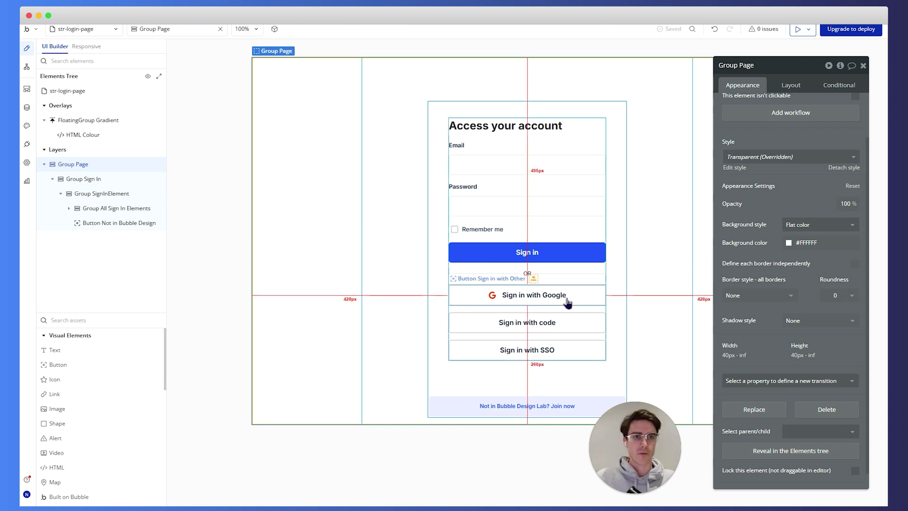
# Step: Duplicate the Password label text inside Group PasswordInput
pyautogui.click(468, 187)
pyautogui.click(469, 185)
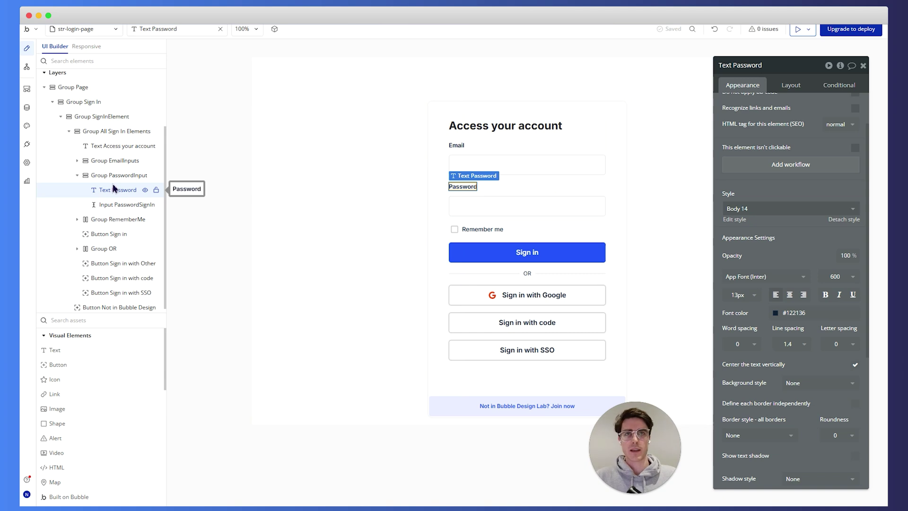
pyautogui.rightClick(123, 193)
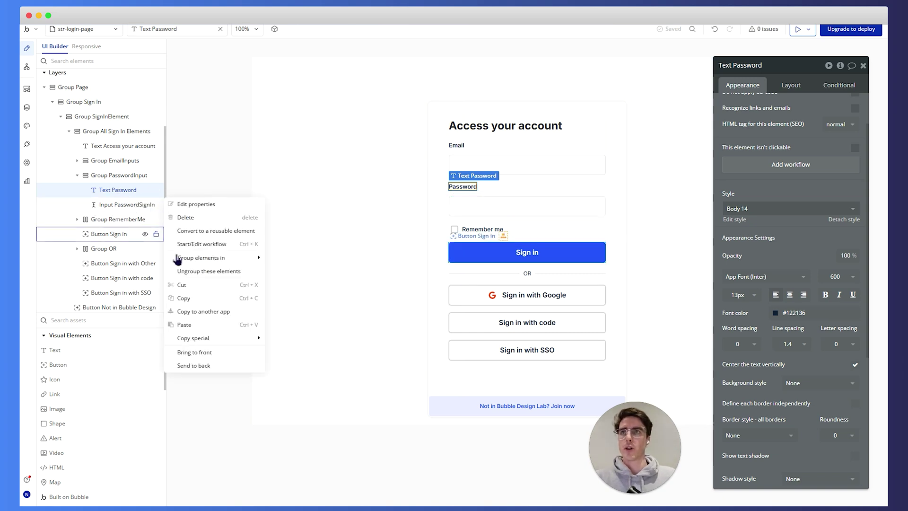
pyautogui.click(209, 298)
pyautogui.rightClick(118, 176)
pyautogui.rightClick(118, 190)
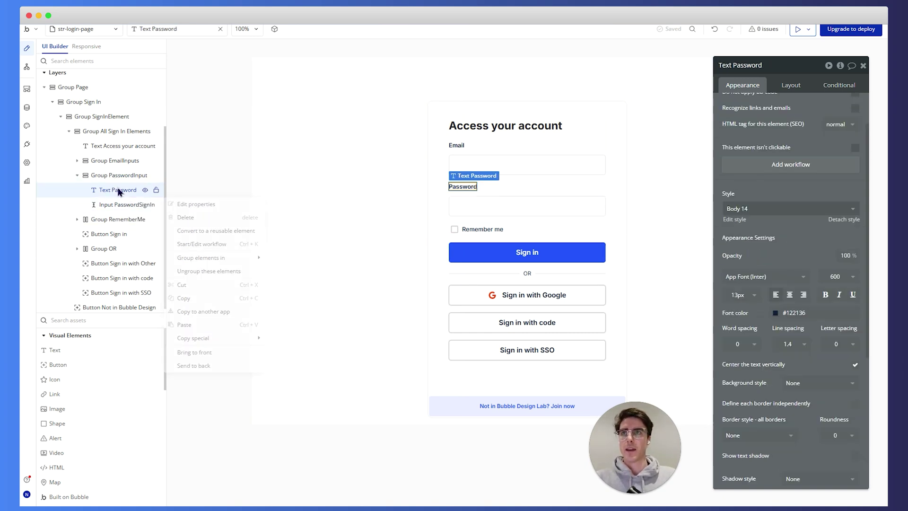
pyautogui.click(203, 325)
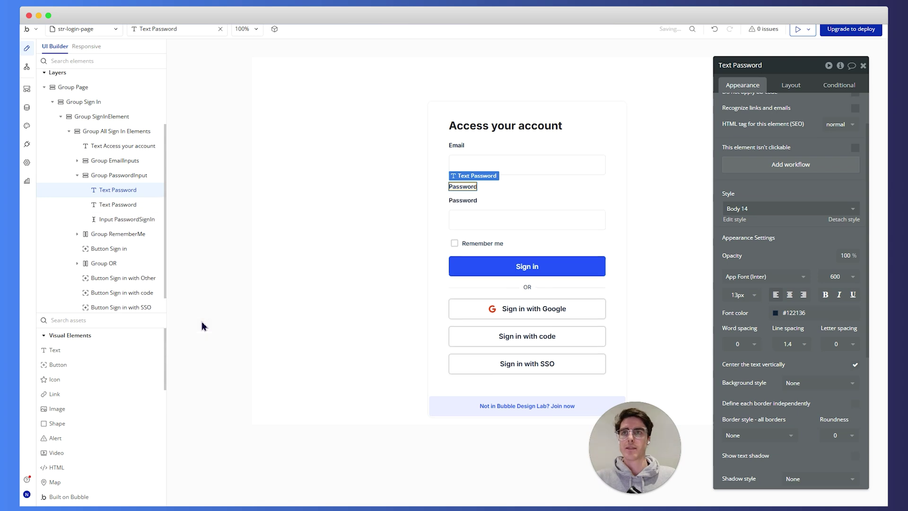
# Step: Change the content of the lower Password label in Group PasswordInput to "Forgot your password?"
pyautogui.click(133, 190)
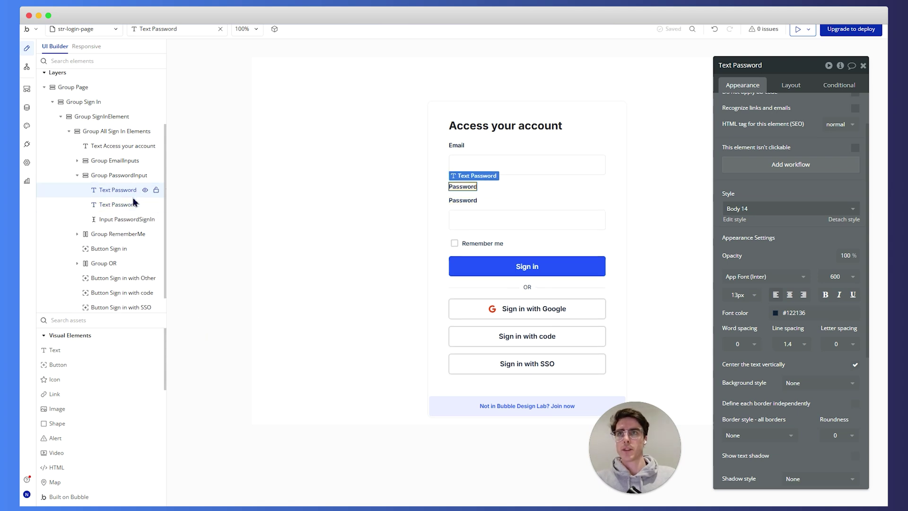
pyautogui.click(130, 200)
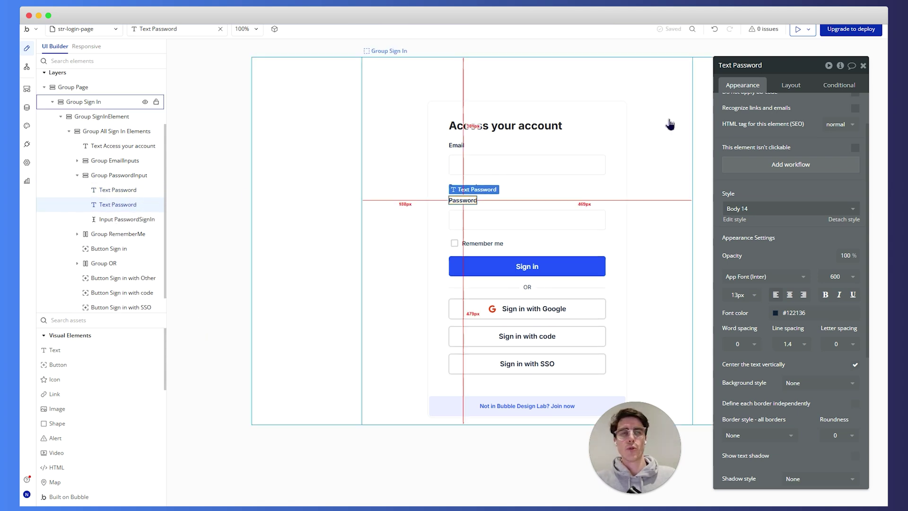
pyautogui.scroll(2, 769, 118)
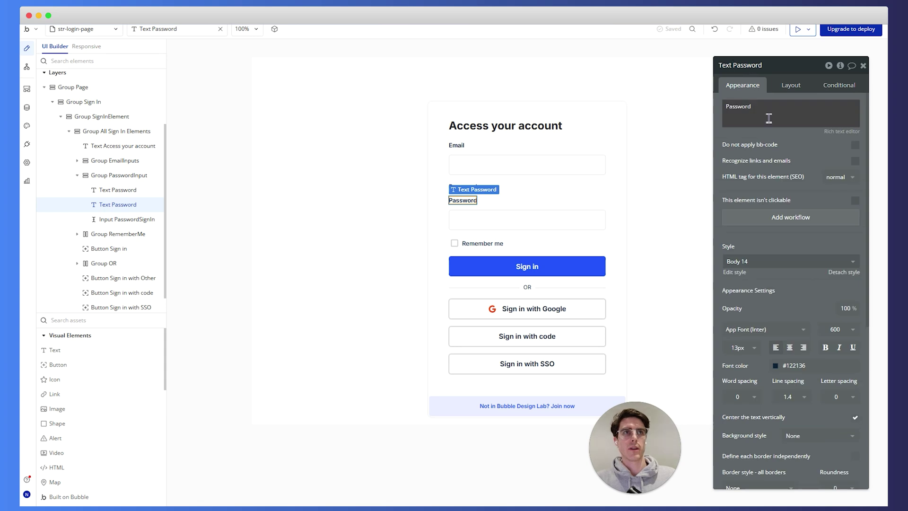
pyautogui.tripleClick(769, 118)
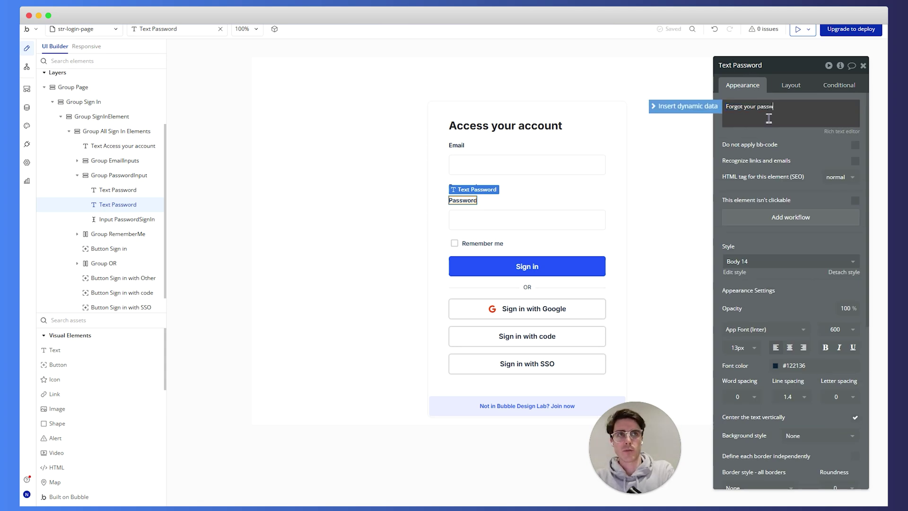
pyautogui.write('Forgot your password?')
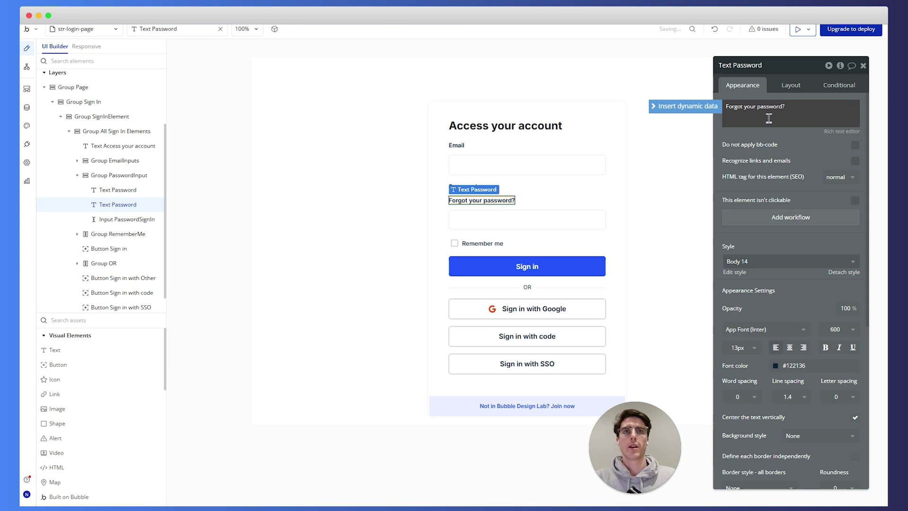
# Step: Set the "Forgot your password?" text's font color to #264CF4, copied from the Sign in button's background color
pyautogui.click(823, 365)
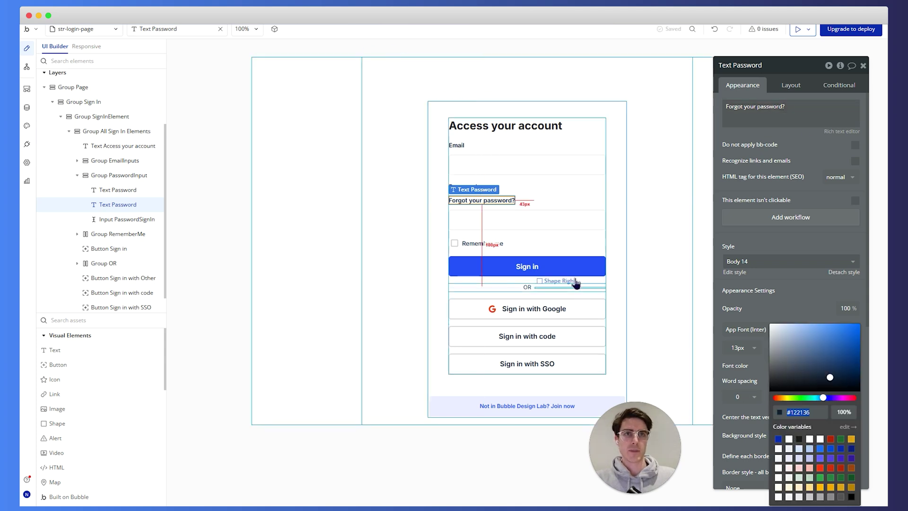
pyautogui.click(575, 272)
pyautogui.click(820, 387)
pyautogui.hotkey('ctrl', 'c')
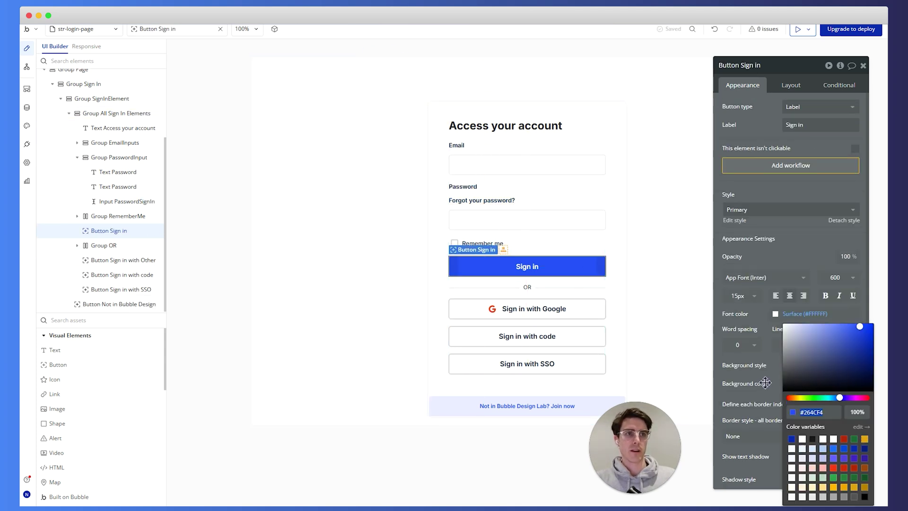
pyautogui.click(482, 200)
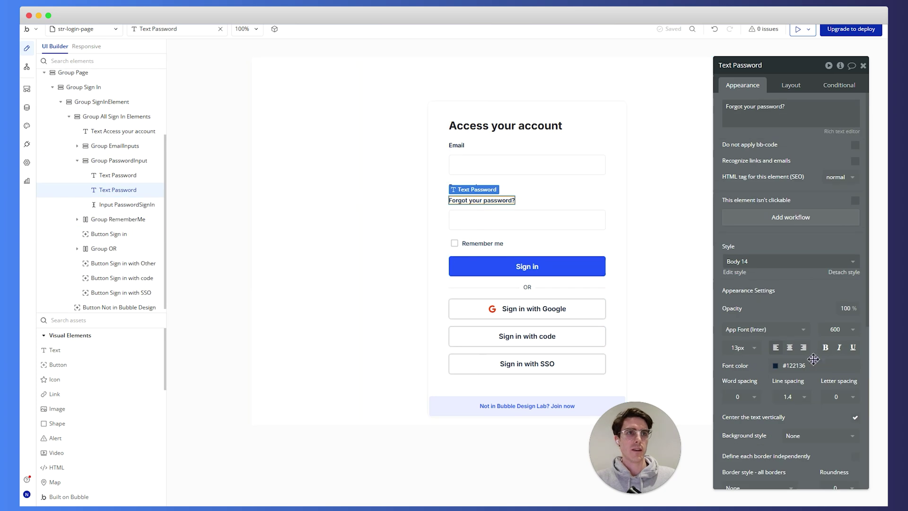
pyautogui.click(804, 366)
pyautogui.hotkey('ctrl', 'v')
pyautogui.click(739, 389)
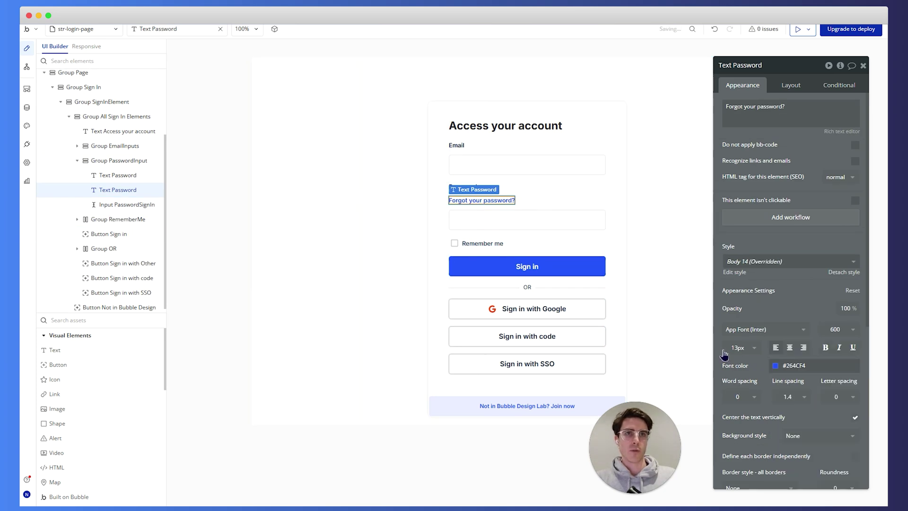
# Step: Rename the "Forgot your password?" text element as Text Forgot your password
pyautogui.click(535, 270)
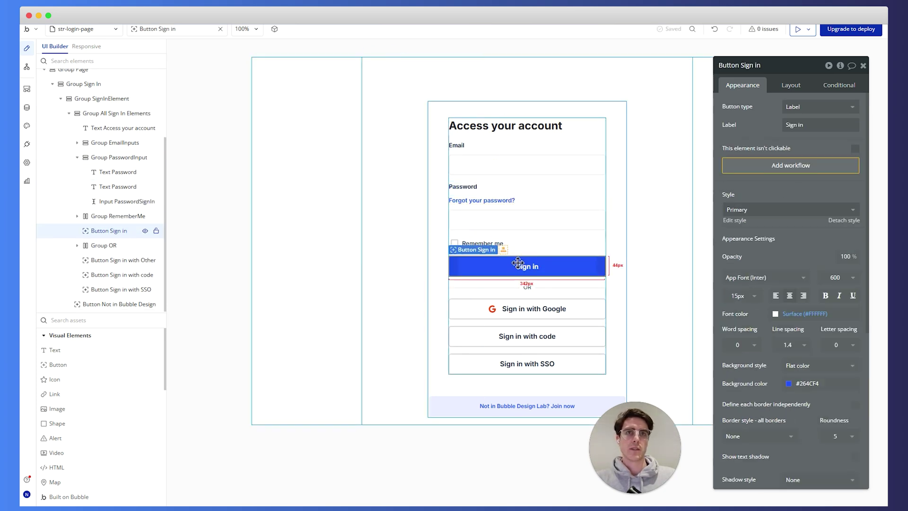
pyautogui.click(118, 186)
pyautogui.doubleClick(737, 66)
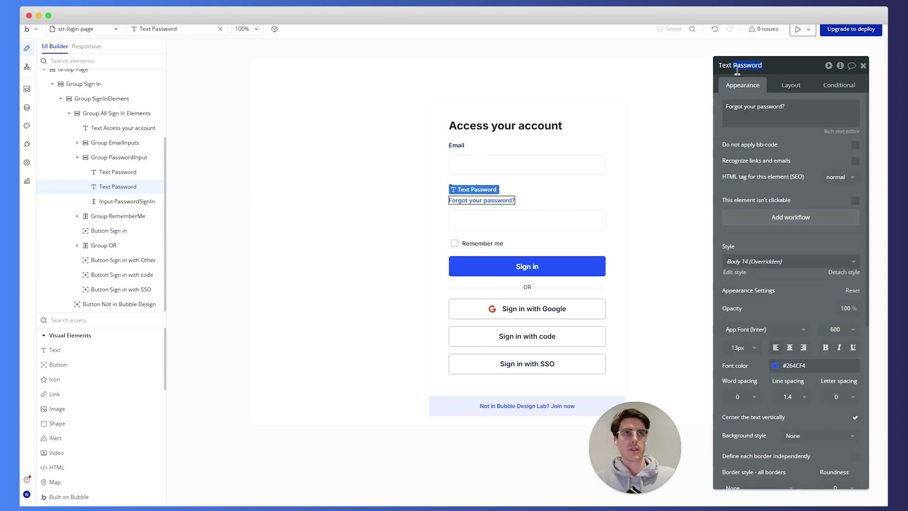
pyautogui.write('Forgot your p')
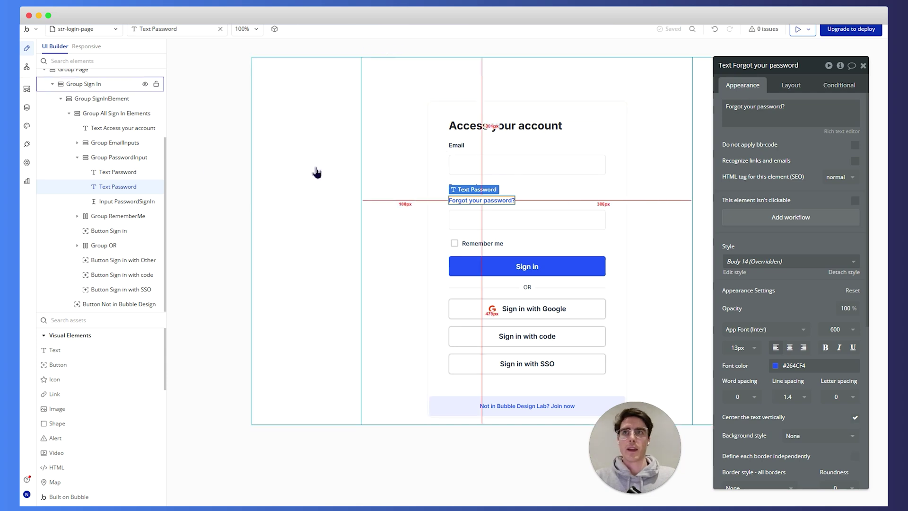
# Step: Group the Password label and the "Forgot your password?" text together in a row container
pyautogui.click(112, 176)
pyautogui.keyDown('shift'); pyautogui.click(118, 191); pyautogui.keyUp('shift')
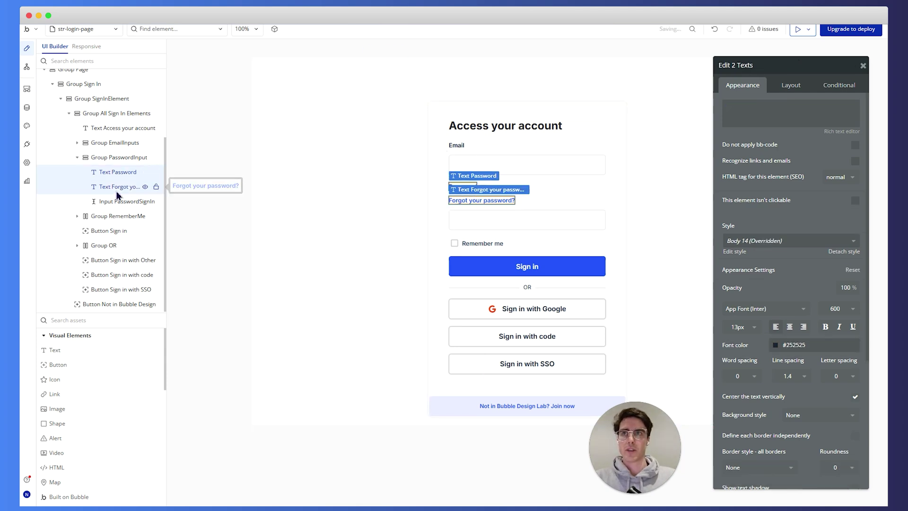
pyautogui.rightClick(117, 194)
pyautogui.moveTo(241, 256)
pyautogui.click(312, 268)
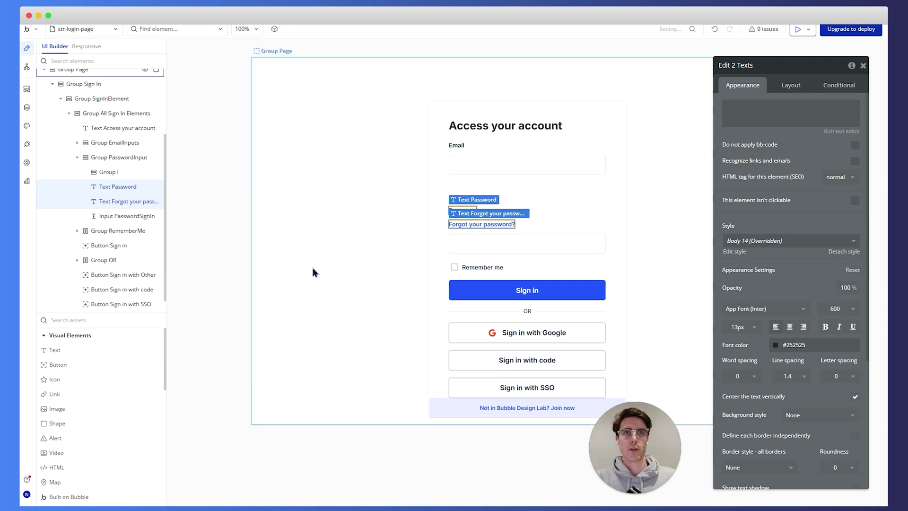
# Step: Align the new row group's contents with space between them and rename the group as Group Password Text
pyautogui.click(795, 87)
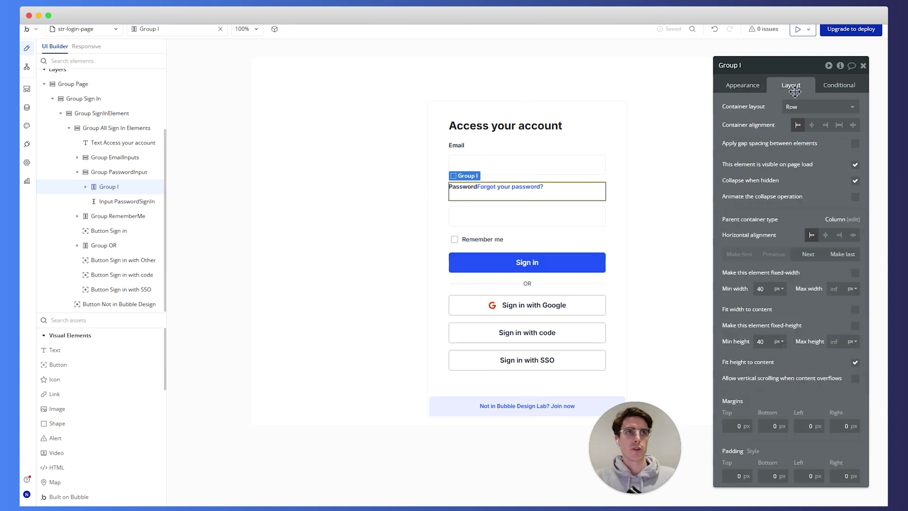
pyautogui.click(852, 126)
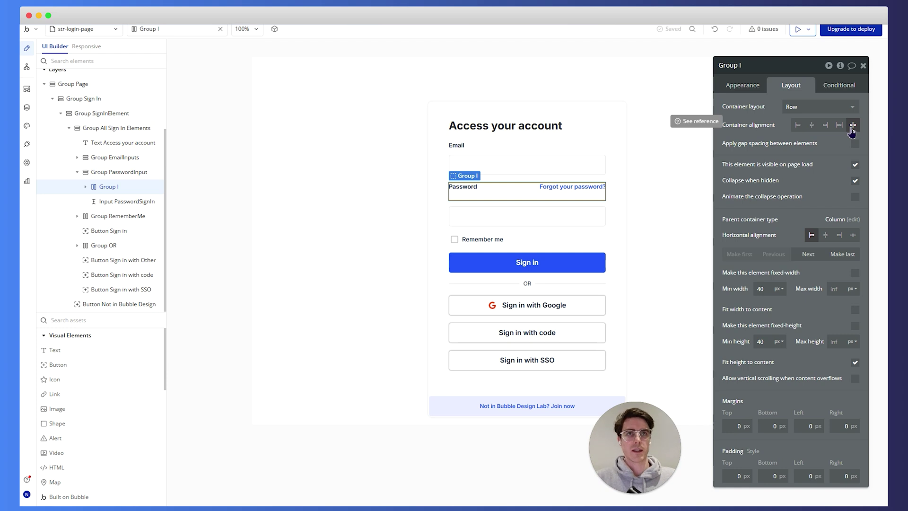
pyautogui.click(779, 66)
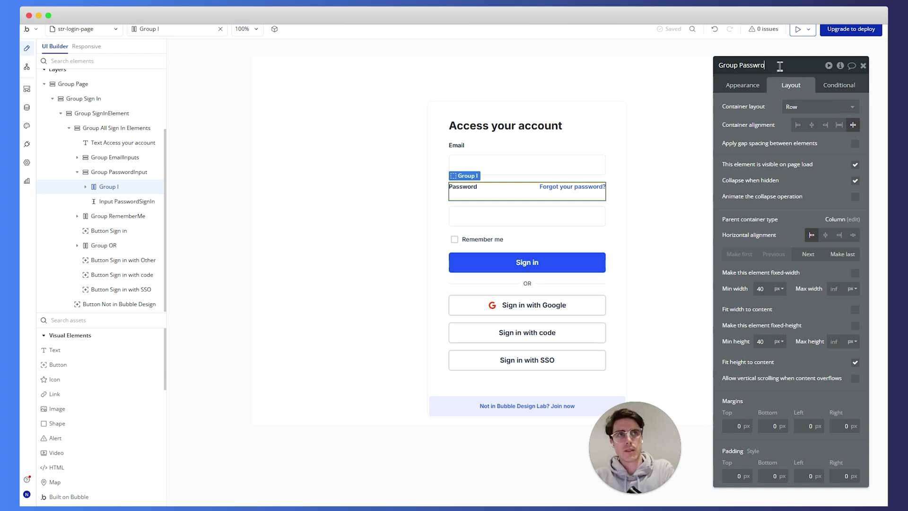
pyautogui.write('Password Text')
pyautogui.press('Tab')
# Step: Set the minimum height of Group Password Text to 0 px
pyautogui.click(768, 342)
pyautogui.write('0')
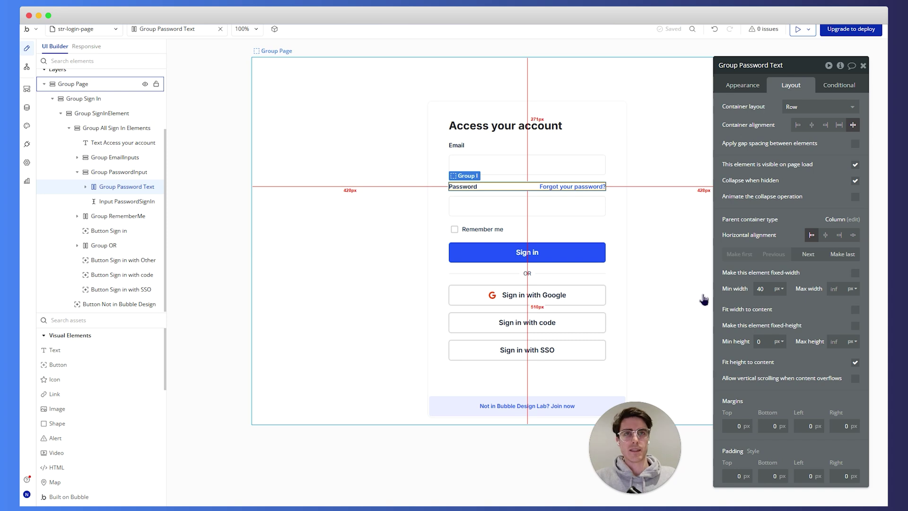
pyautogui.click(704, 298)
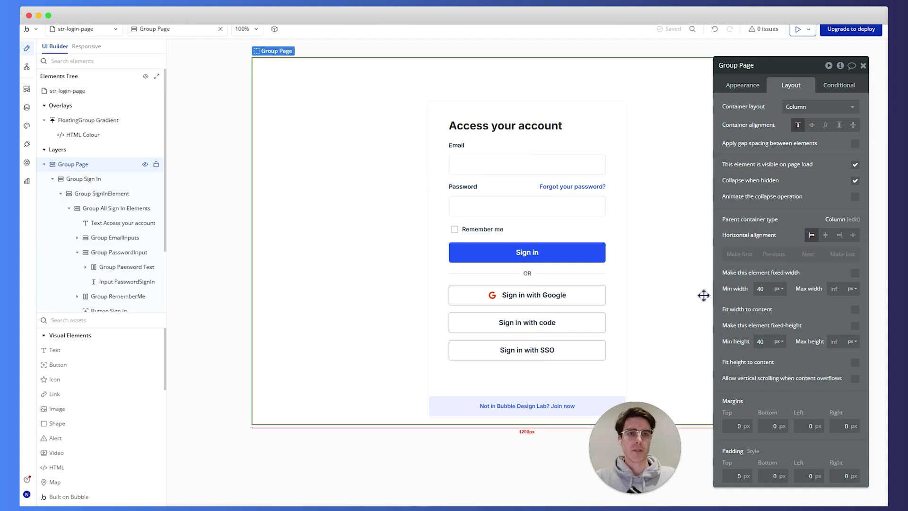